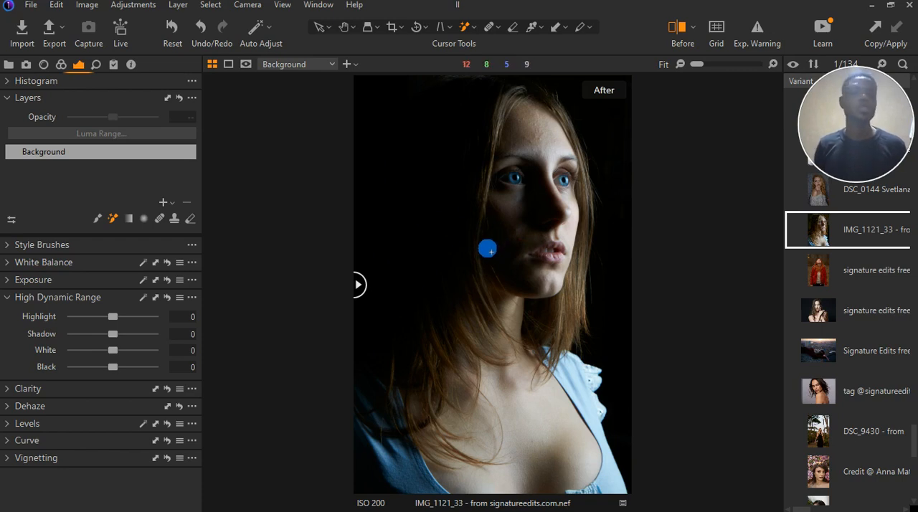
Compare the portrait in the before/after split view and move the divider until the whole photo shows the after version
left_click(448, 223)
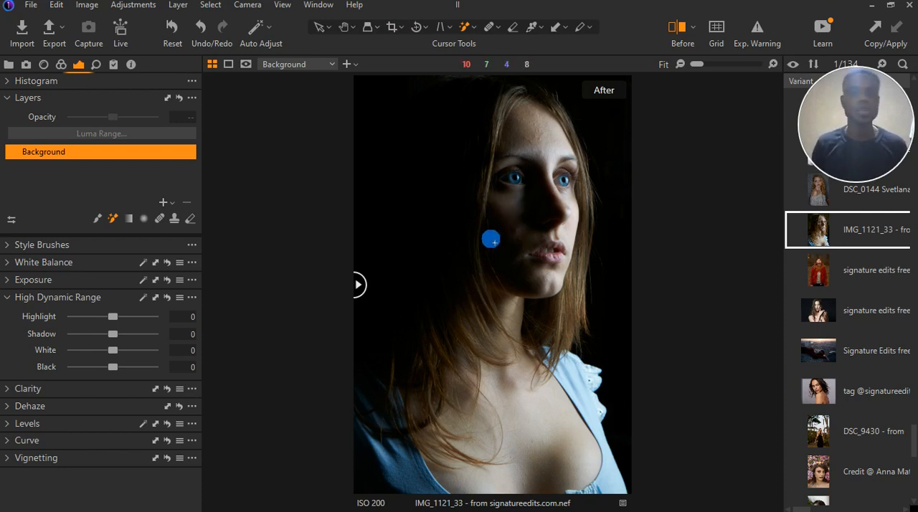
left_click(677, 26)
left_click(678, 29)
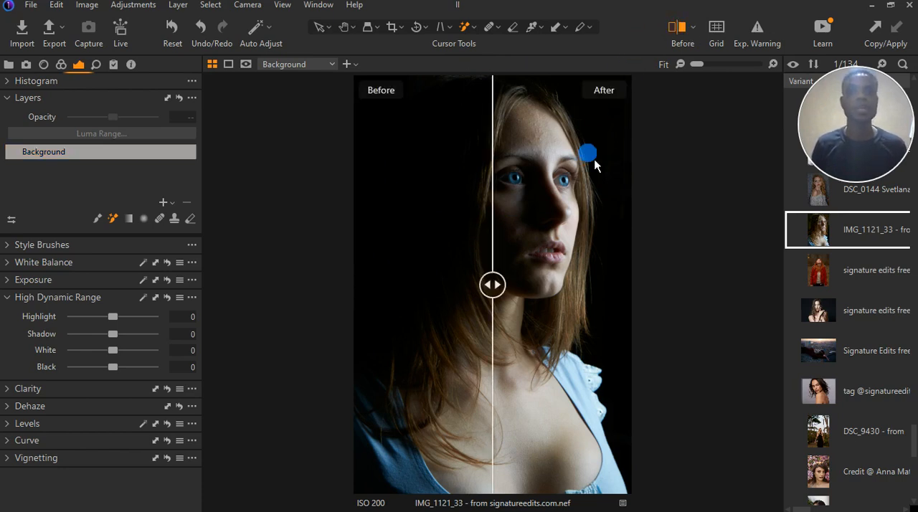
left_click_drag(500, 301, 282, 266)
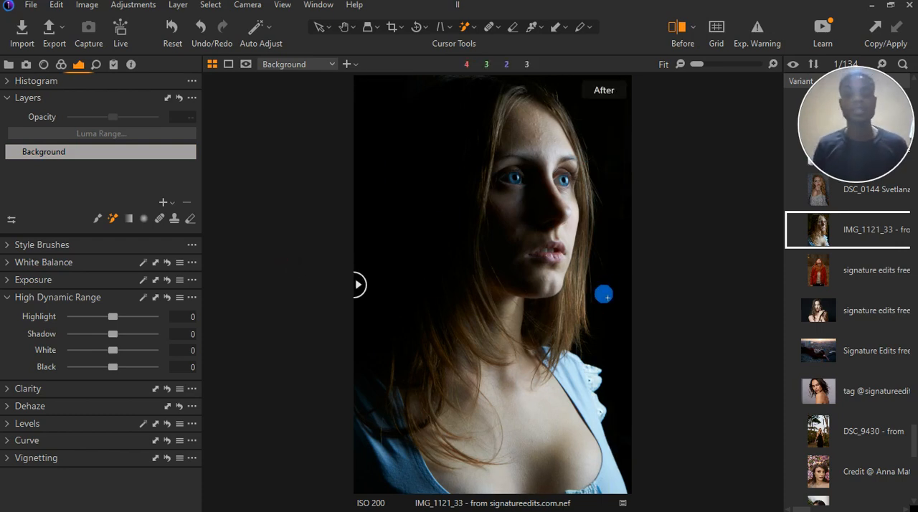
Add a new filled adjustment layer and toggle its mask overlay on and off to check the coverage
left_click(13, 298)
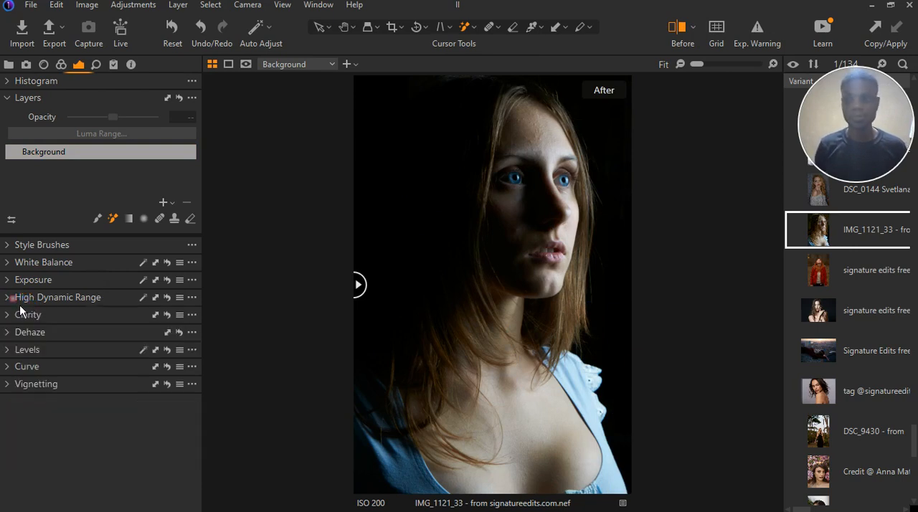
left_click(168, 203)
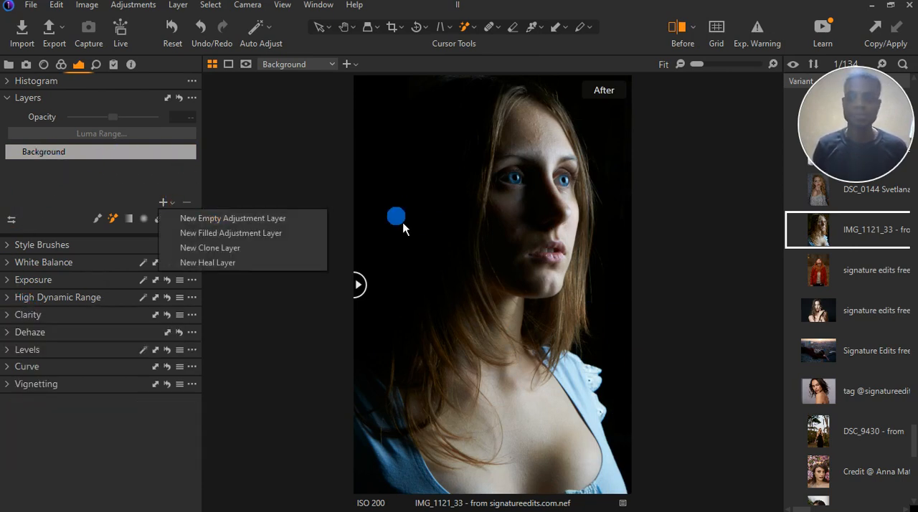
left_click(265, 237)
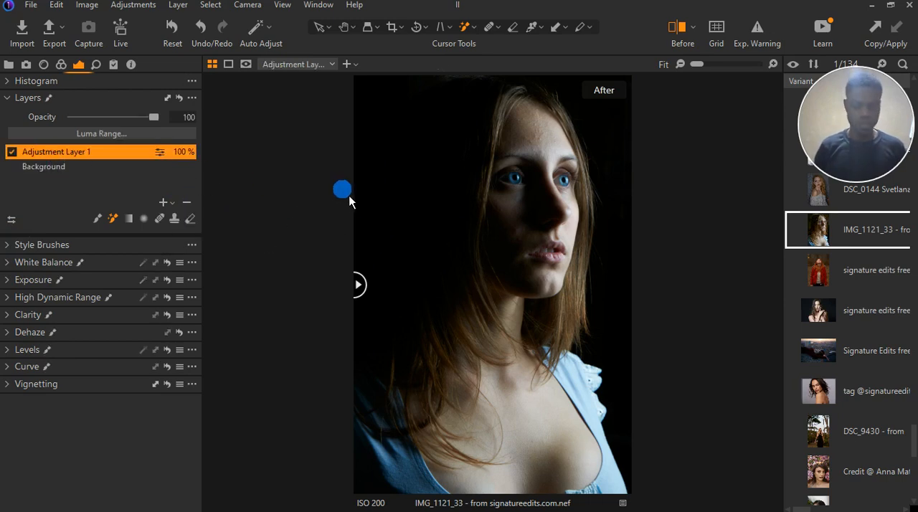
key("m")
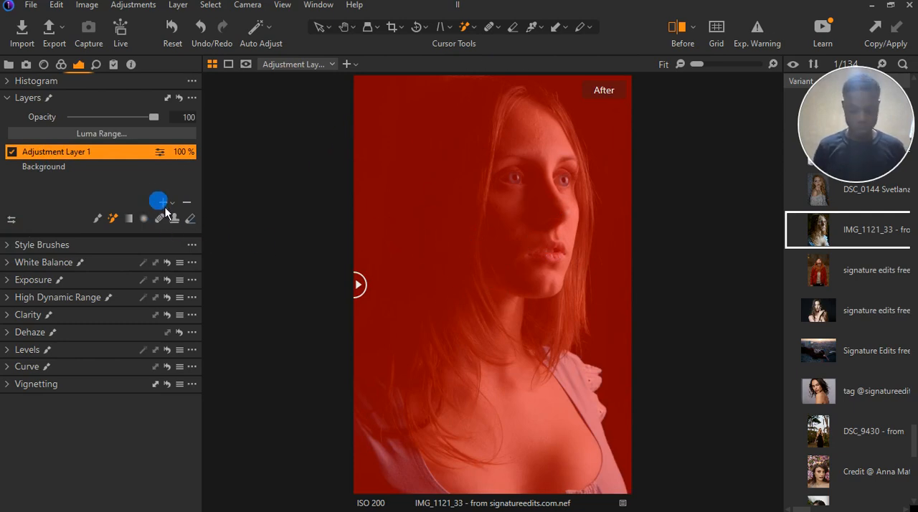
key("m")
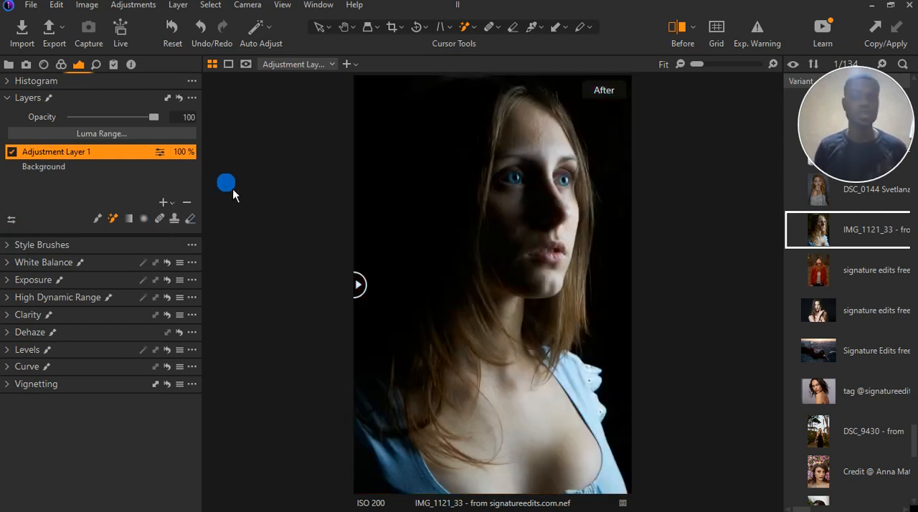
Examine the portrait's face, neck, hair and chest up close, and return to the full-image view
left_click(119, 224)
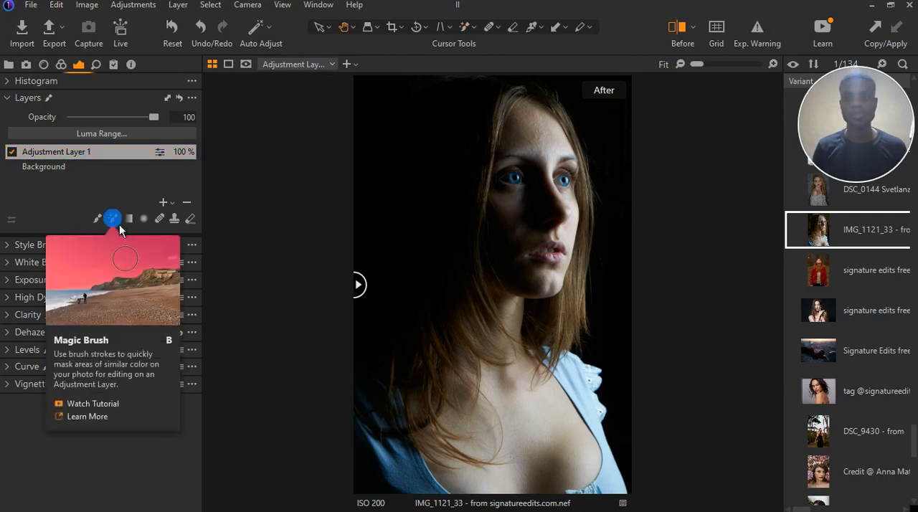
left_click(116, 221)
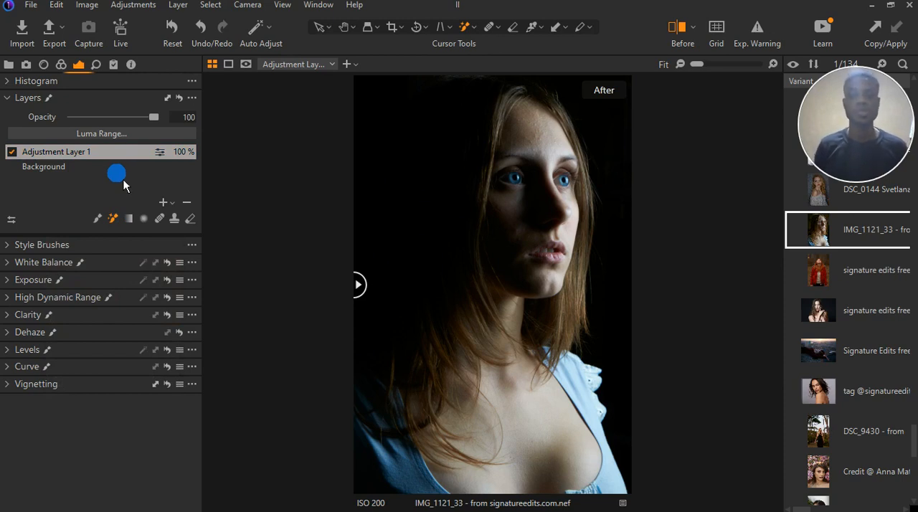
scroll(480, 261, "up", 2)
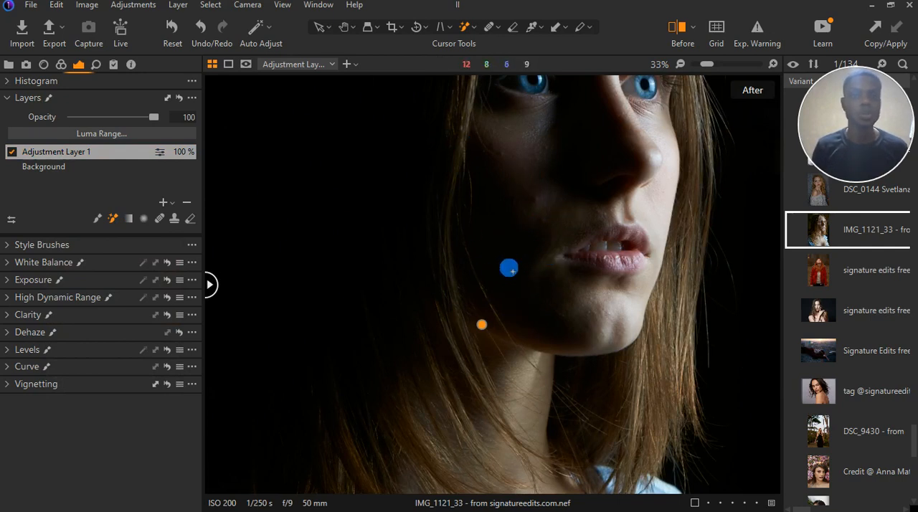
scroll(502, 266, "down", 1)
scroll(529, 369, "up", 3)
scroll(525, 403, "down", 1)
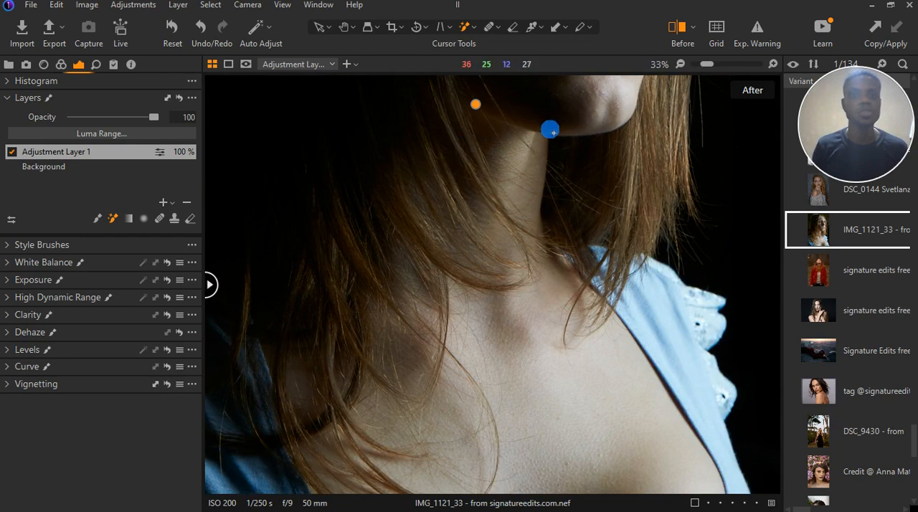
scroll(493, 371, "down", 3)
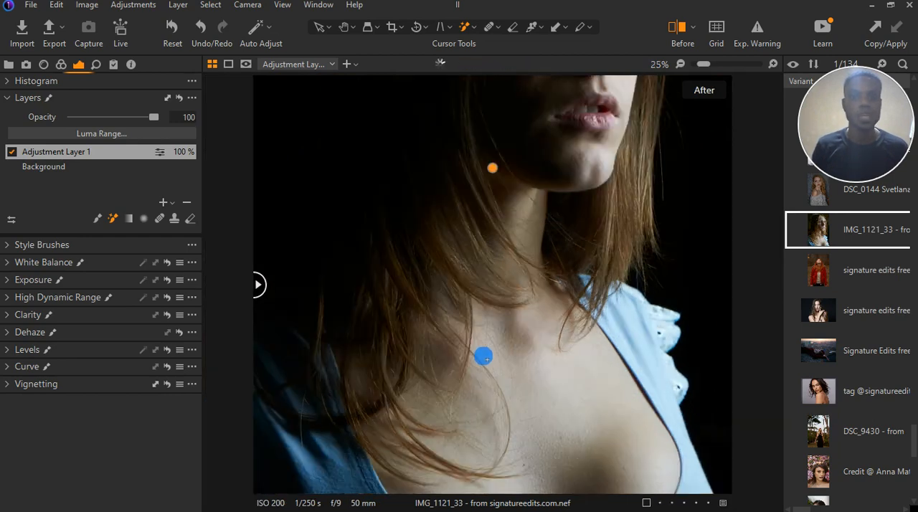
scroll(601, 390, "up", 5)
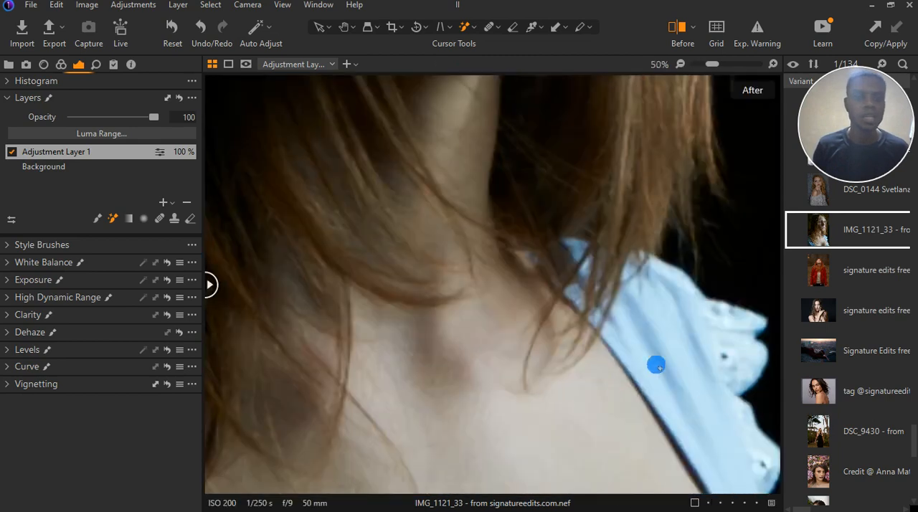
scroll(706, 339, "down", 1)
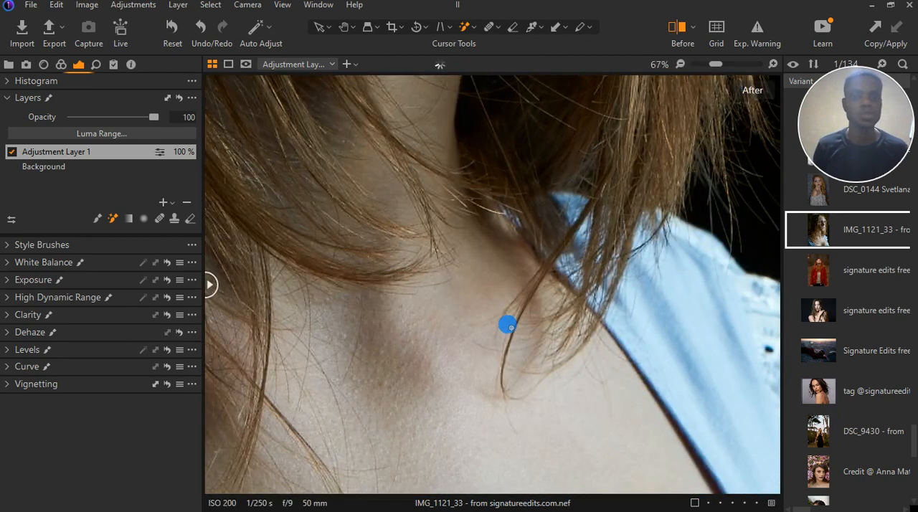
left_click_drag(529, 327, 361, 225)
scroll(582, 288, "down", 3)
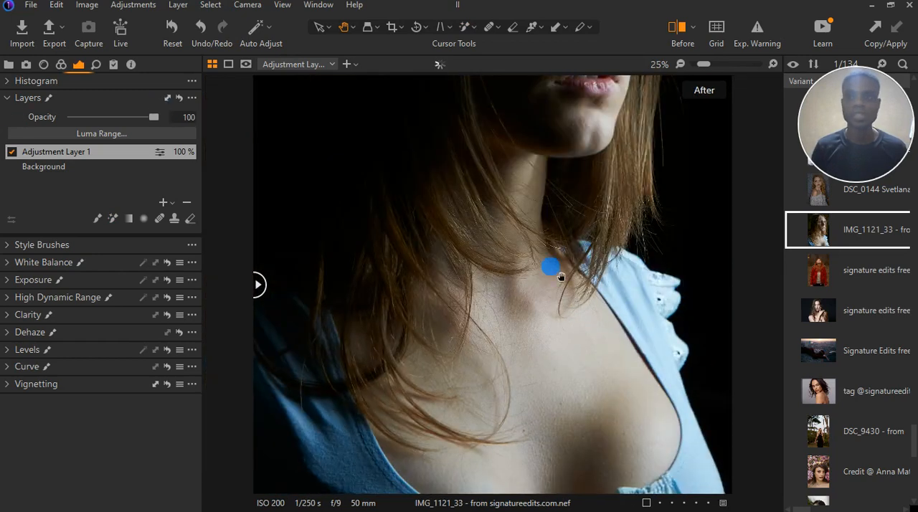
scroll(537, 360, "down", 2)
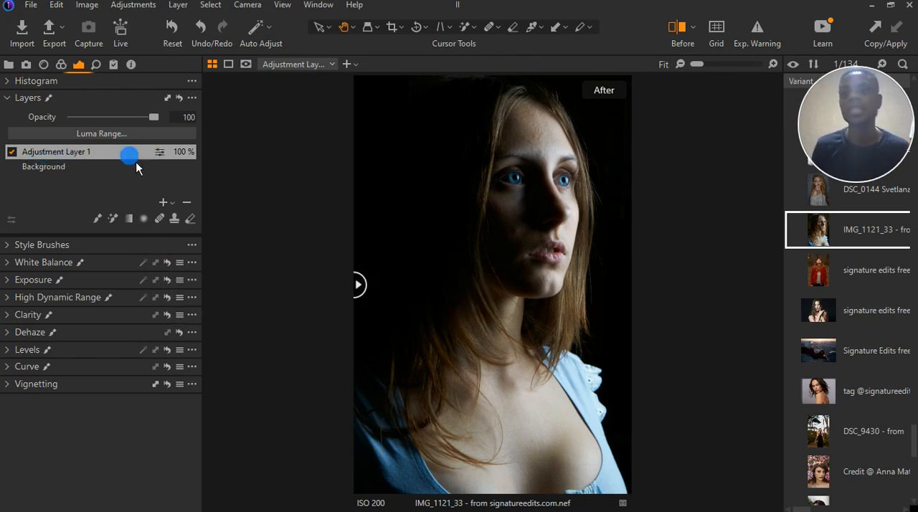
Expand the White Balance settings and rename the adjustment layer as "full mask on subject"
left_click(7, 262)
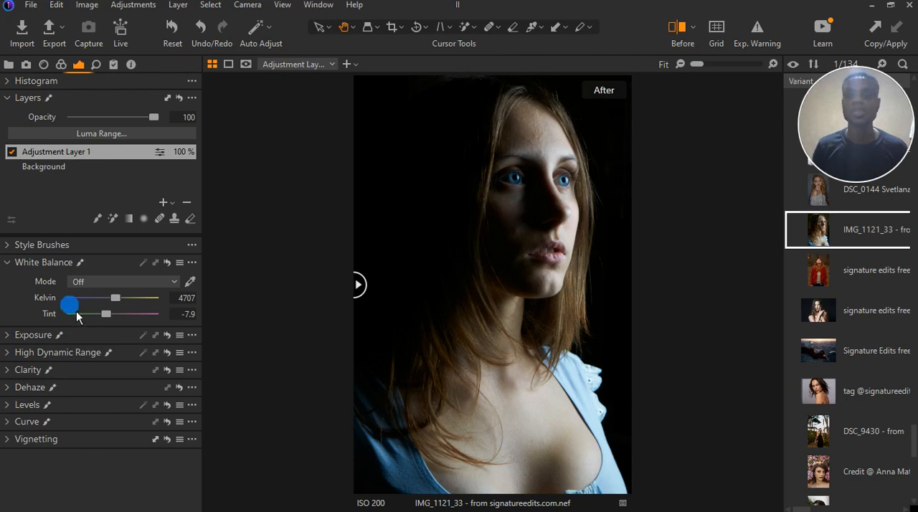
double_click(66, 157)
type("f")
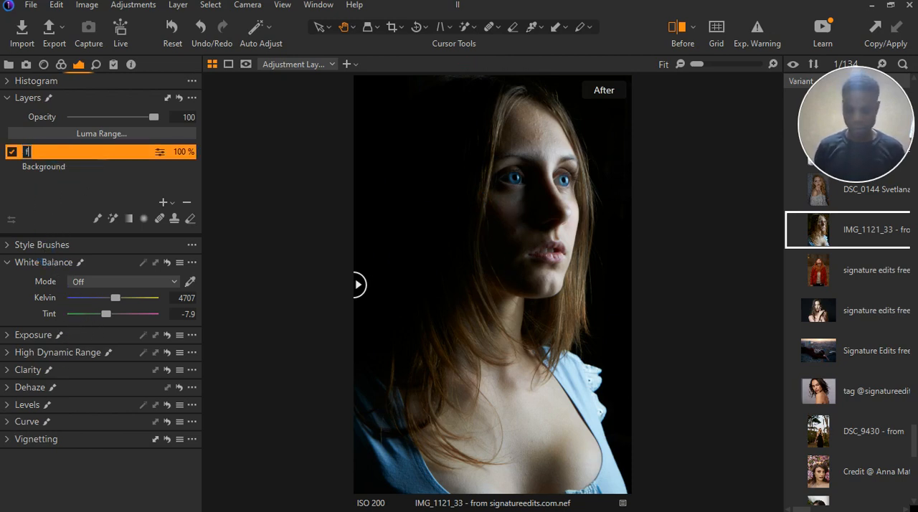
type("ull mask")
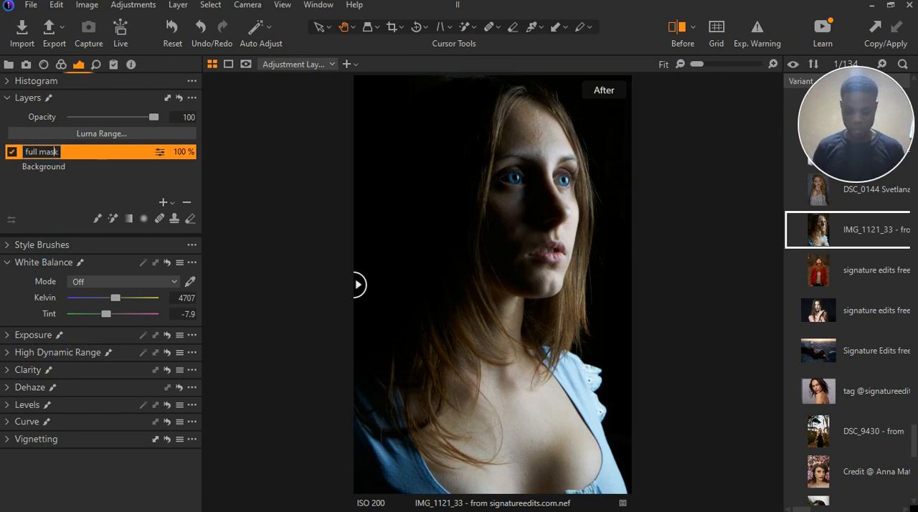
type(" on")
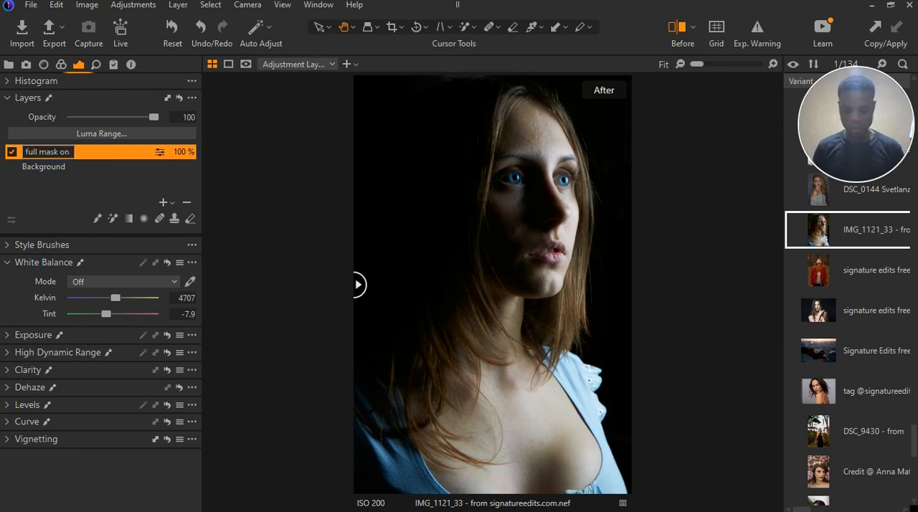
type(" subject")
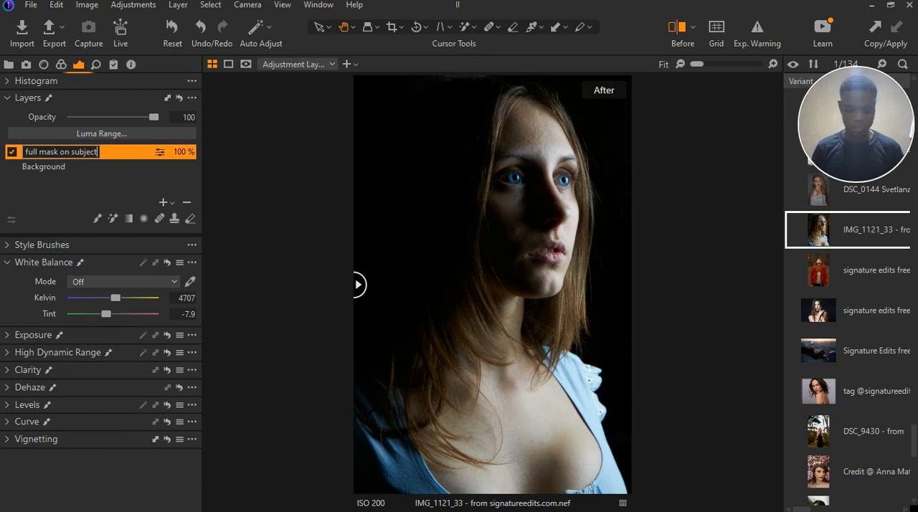
left_click(59, 154)
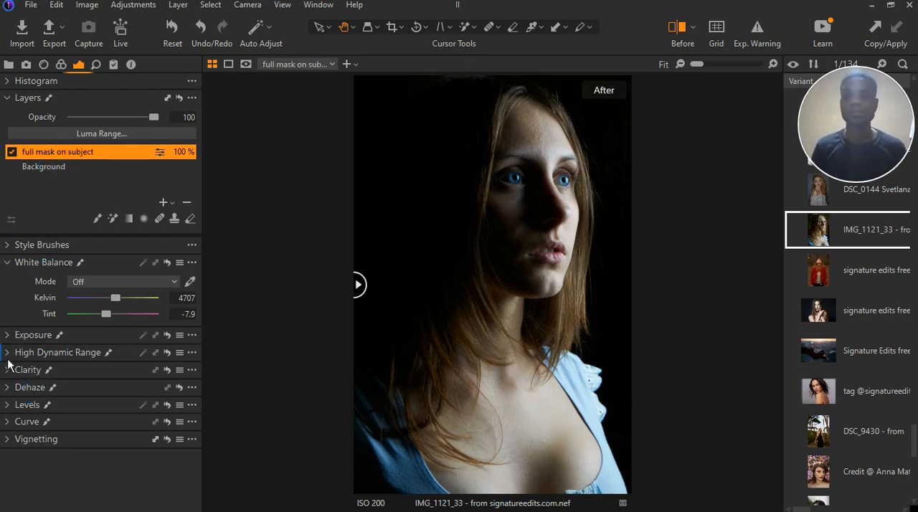
Expand the Exposure and High Dynamic Range settings for the layer, leaving Clarity collapsed after a brief look
left_click(8, 336)
left_click(8, 424)
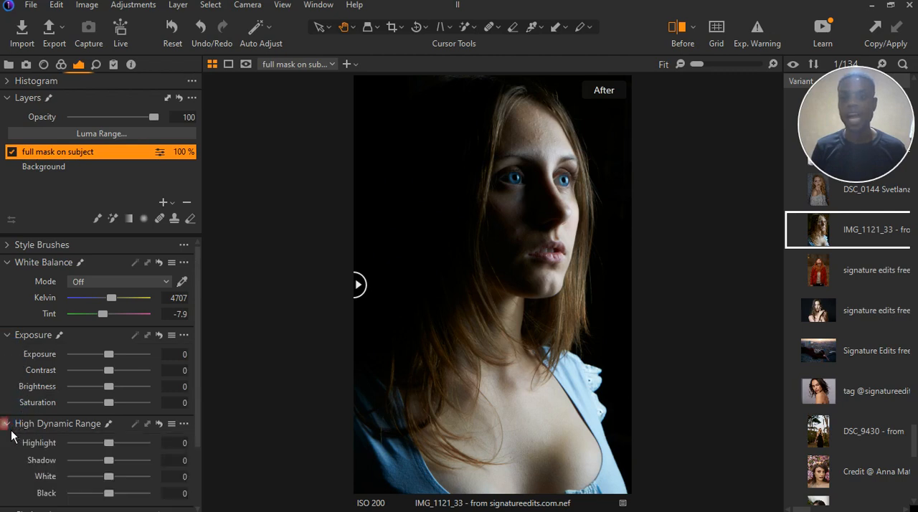
scroll(14, 430, "down", 1)
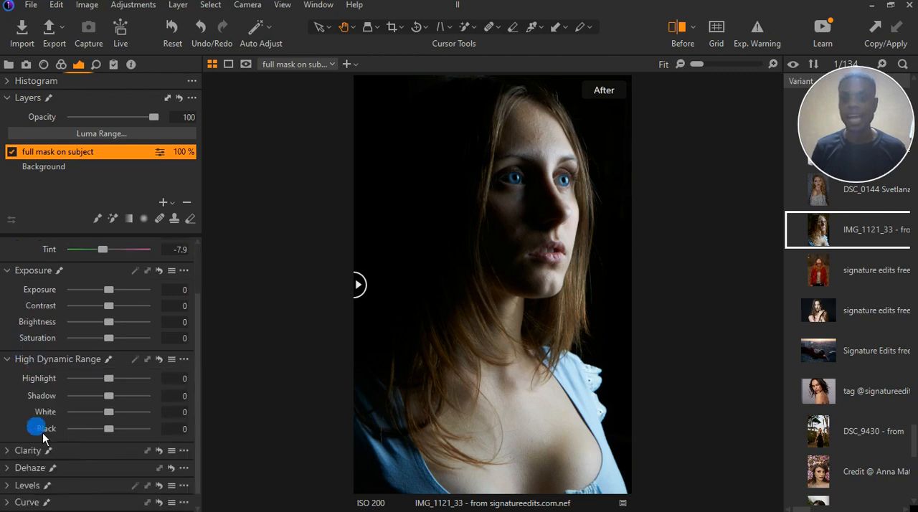
left_click(8, 449)
scroll(67, 462, "down", 1)
scroll(68, 462, "down", 1)
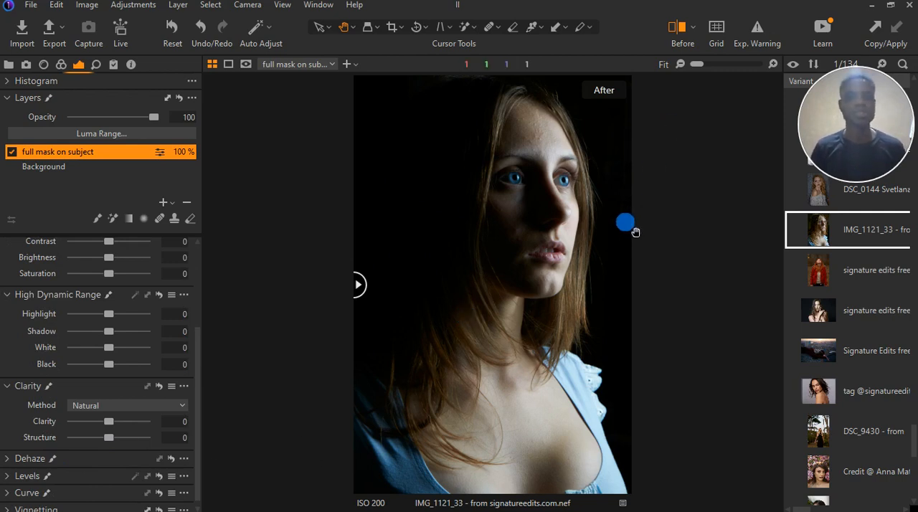
left_click(12, 391)
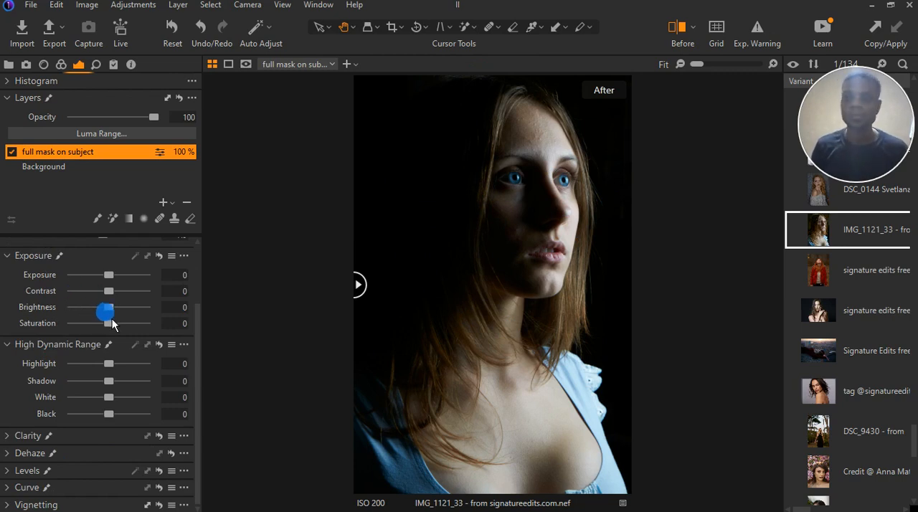
Try extreme Exposure settings up to 4 and a Brightness of -50 on the layer, resetting each to 0
left_click(112, 278)
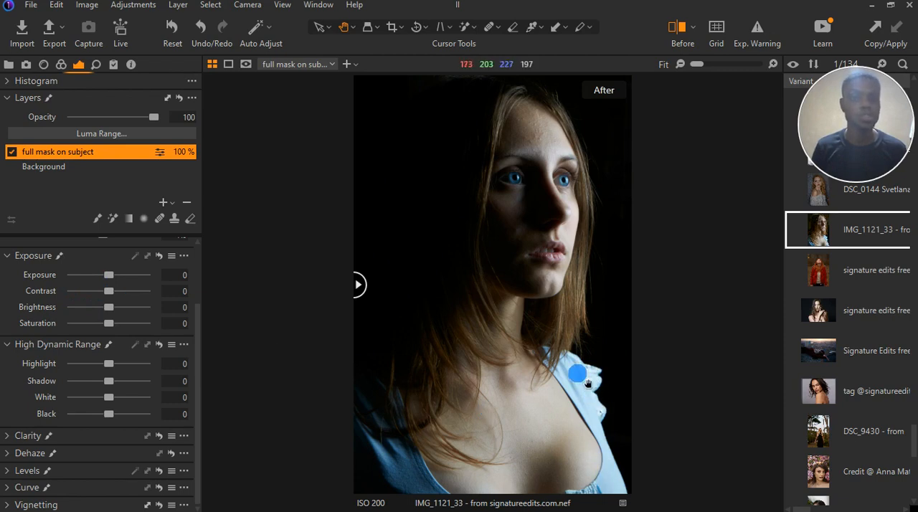
left_click(14, 304)
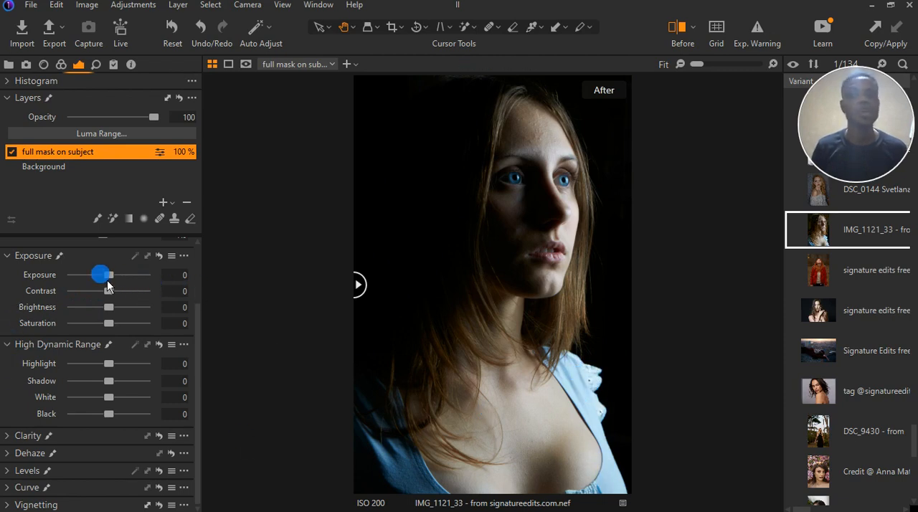
left_click_drag(114, 280, 94, 278)
double_click(94, 279)
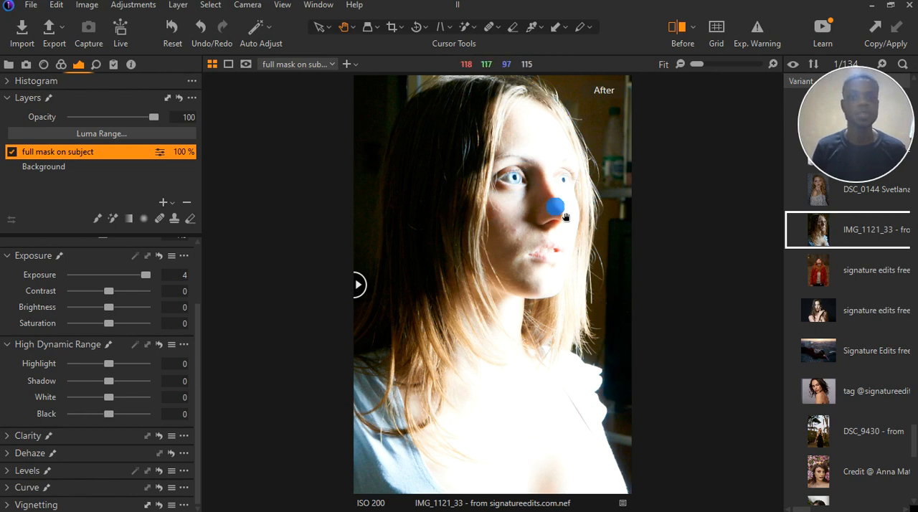
double_click(147, 277)
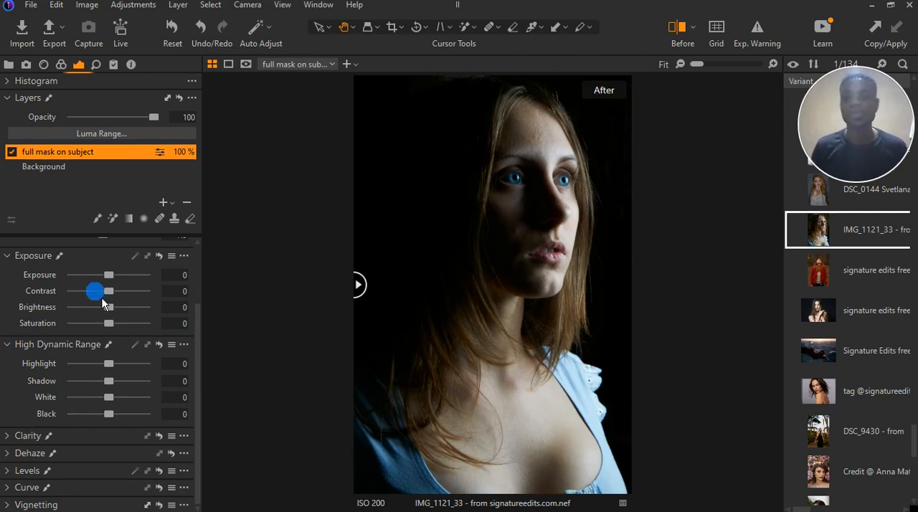
left_click_drag(108, 306, 42, 322)
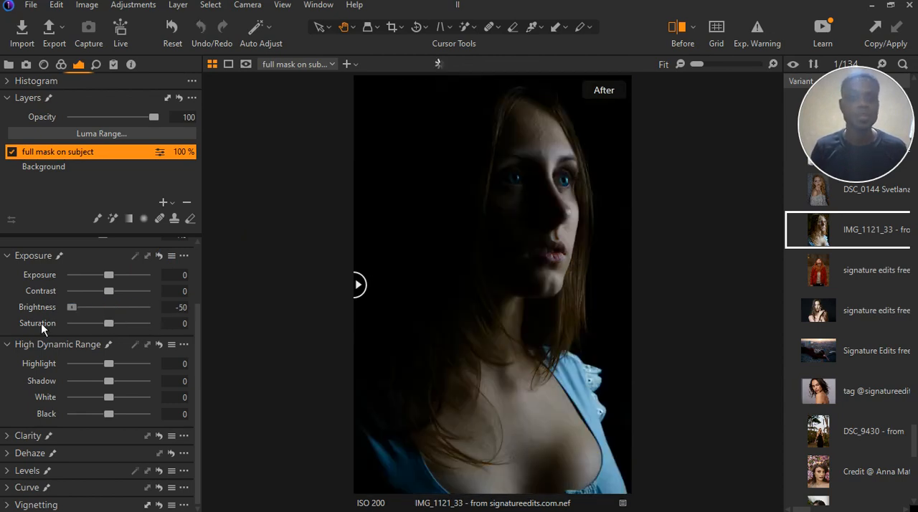
double_click(74, 309)
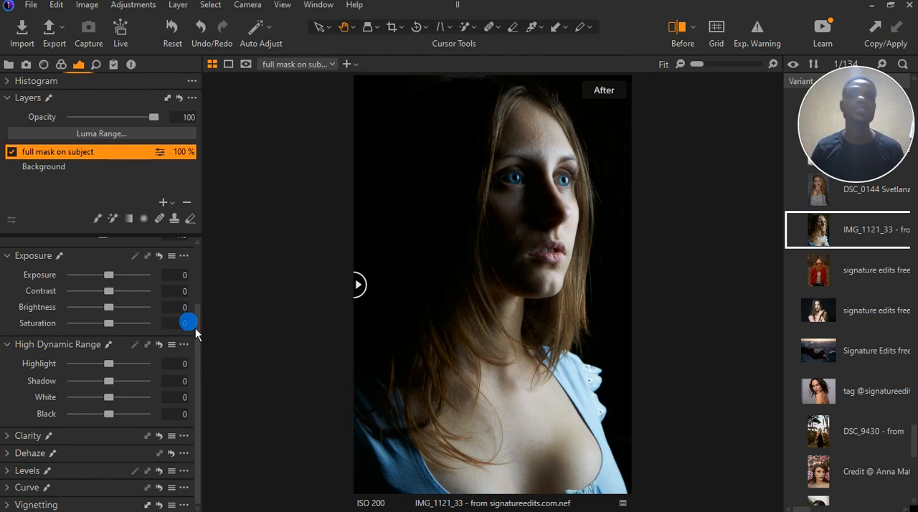
Display the photo's histogram and bring the layer's Exposure settings into view
left_click(6, 81)
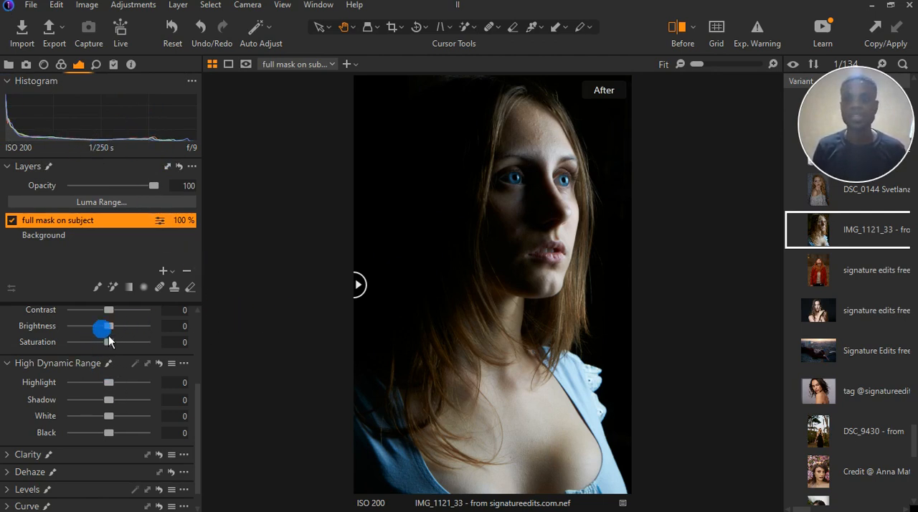
scroll(110, 329, "up", 3)
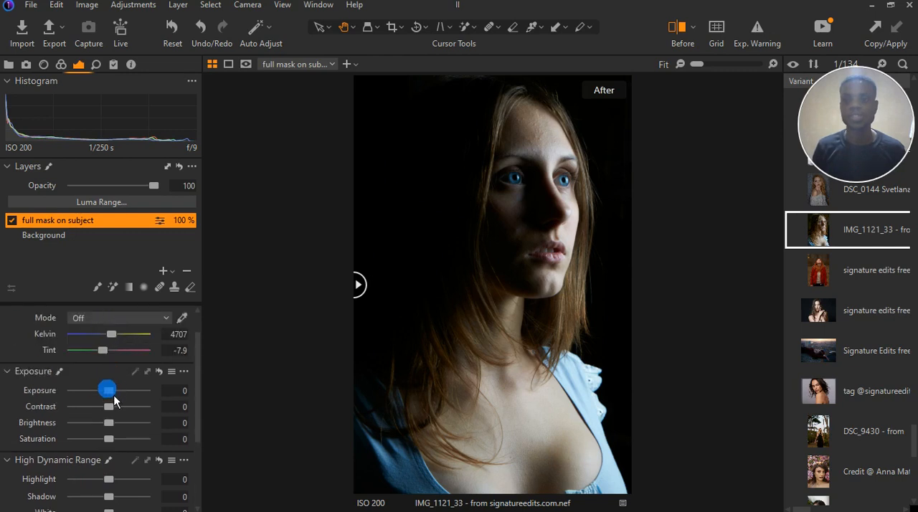
Try an Exposure of 4 on the layer to compare its effect on the histogram, and reset it to 0
left_click_drag(107, 385, 190, 406)
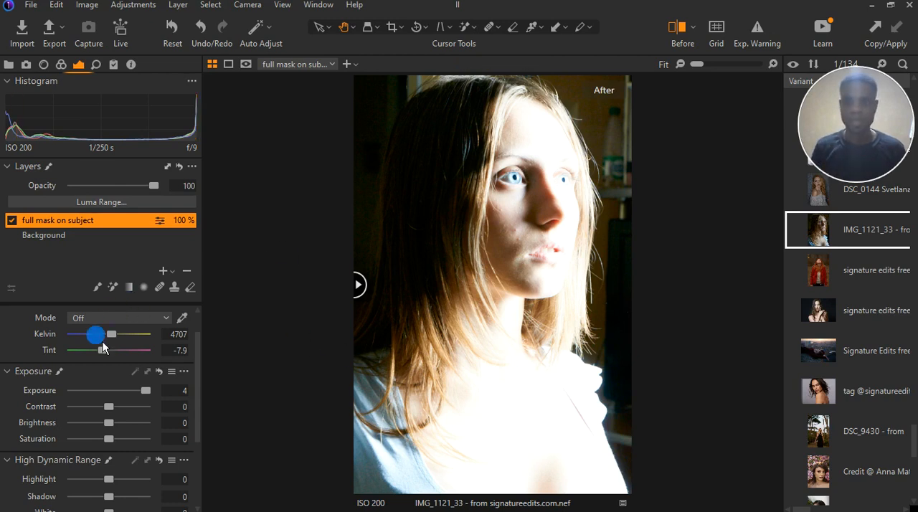
left_click_drag(147, 390, 108, 390)
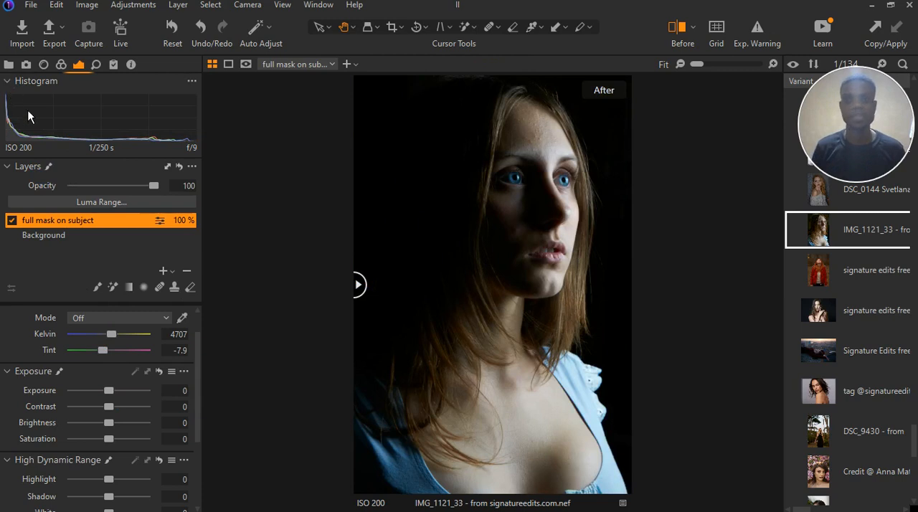
Try the High Dynamic Range Highlight at 100 and at -100, and reset it to 0
scroll(115, 452, "down", 1)
scroll(118, 459, "down", 1)
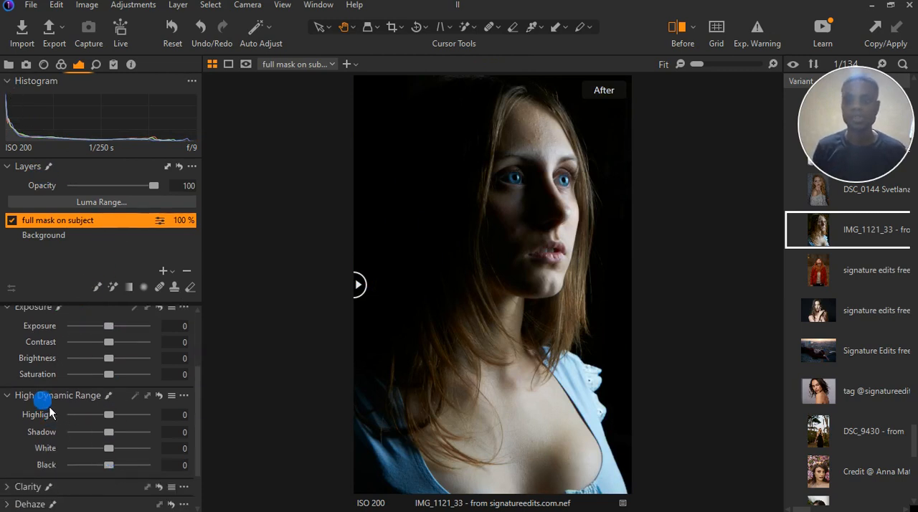
mouse_move(107, 415)
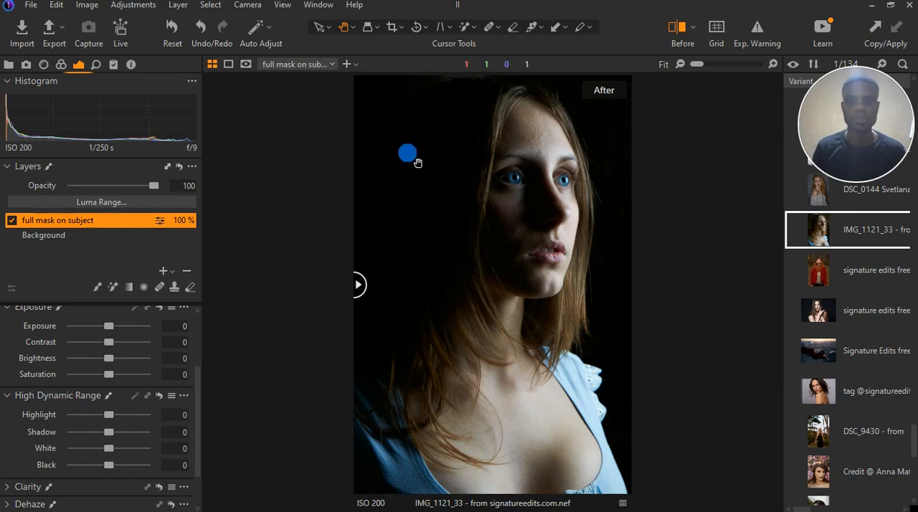
left_click_drag(108, 414, 197, 423)
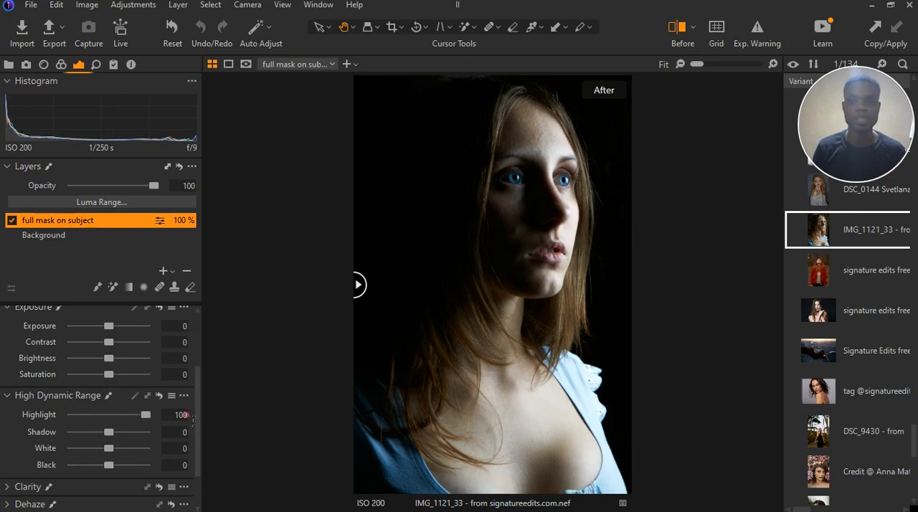
left_click(147, 415)
left_click_drag(147, 416, 232, 449)
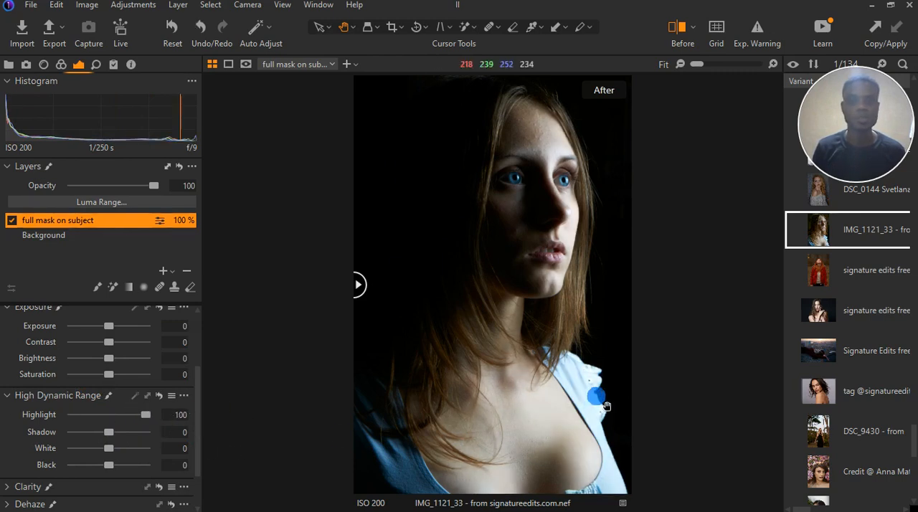
left_click_drag(156, 426, 74, 426)
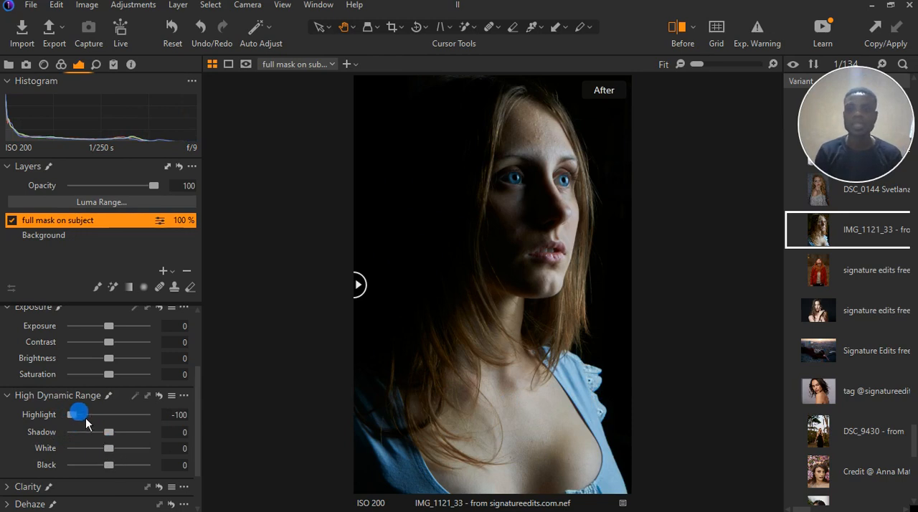
double_click(86, 416)
Try White at -100, inspect the dress and skin up close, and reset White to 0
left_click_drag(108, 448, 68, 453)
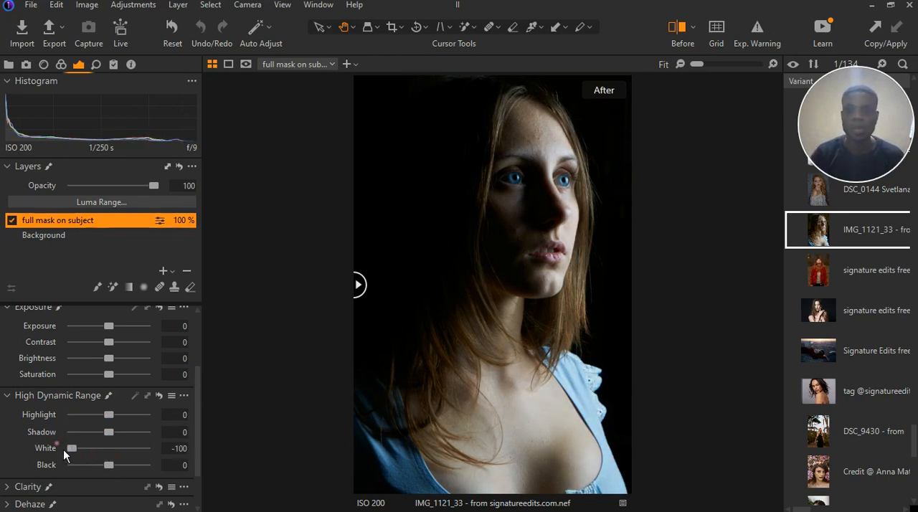
scroll(613, 409, "up", 4)
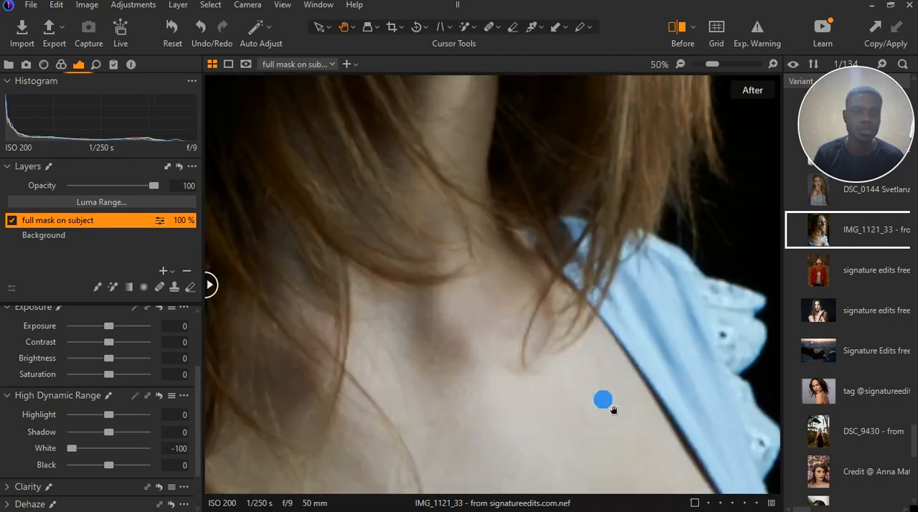
scroll(668, 327, "down", 2)
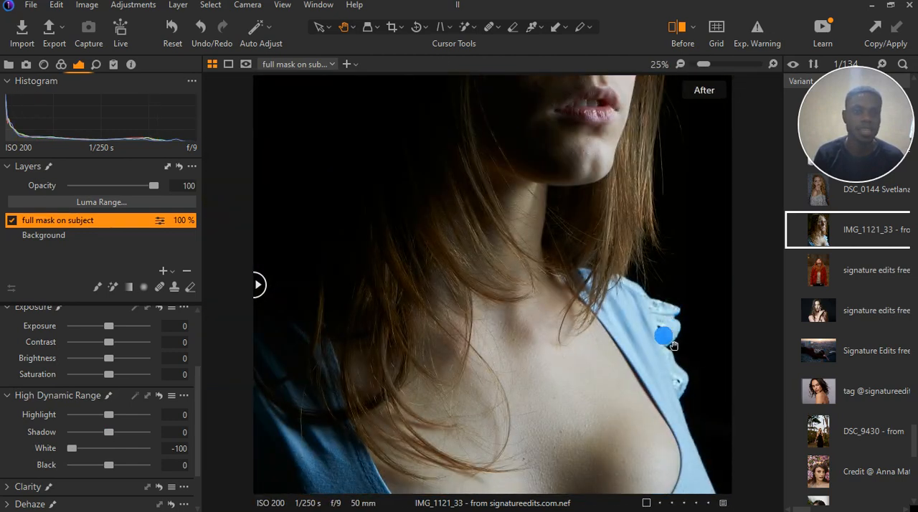
double_click(75, 448)
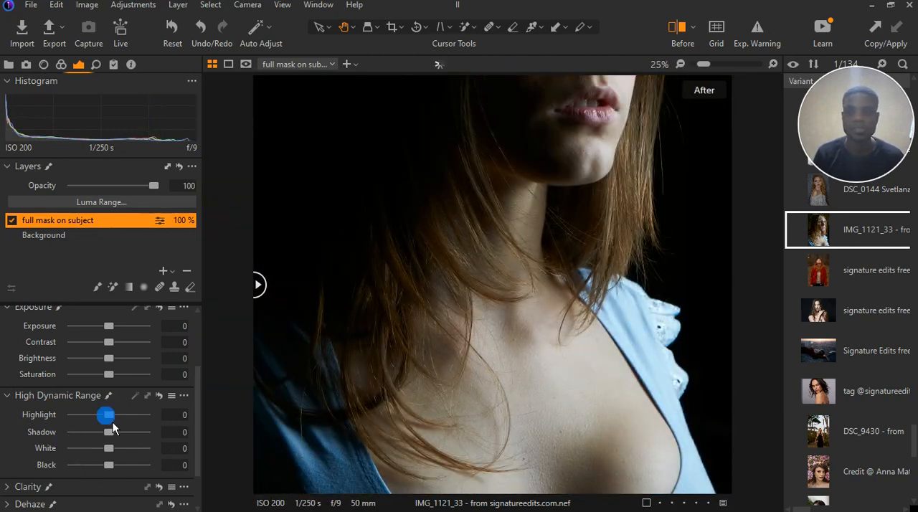
Try Highlight at -100, view the whole portrait, and reset Highlight to 0
left_click_drag(108, 414, 7, 428)
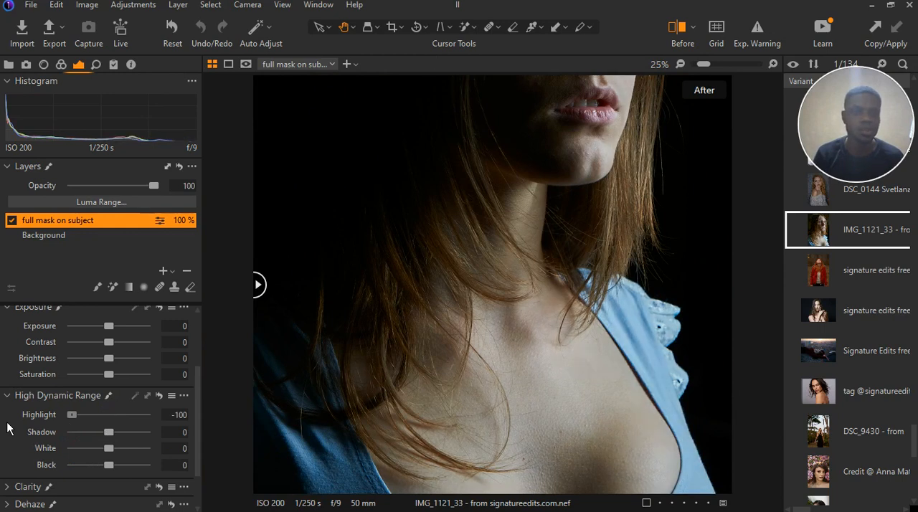
double_click(409, 445)
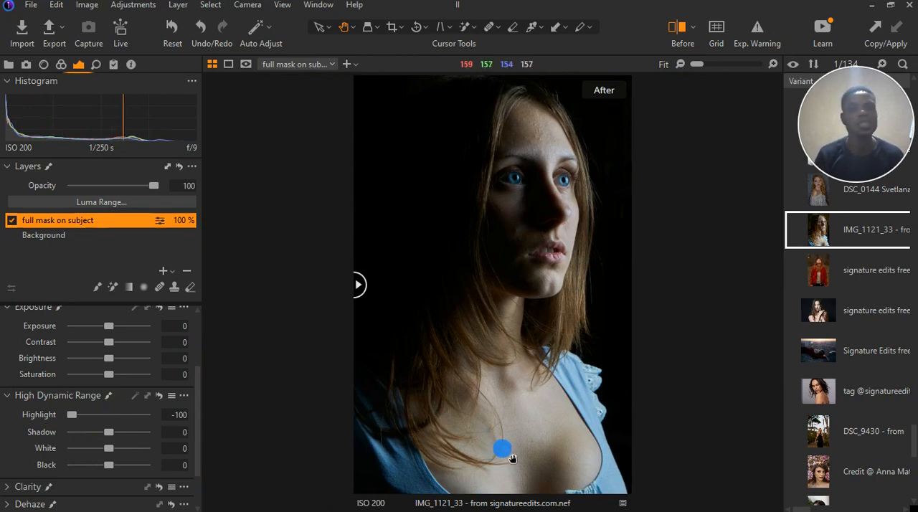
double_click(82, 418)
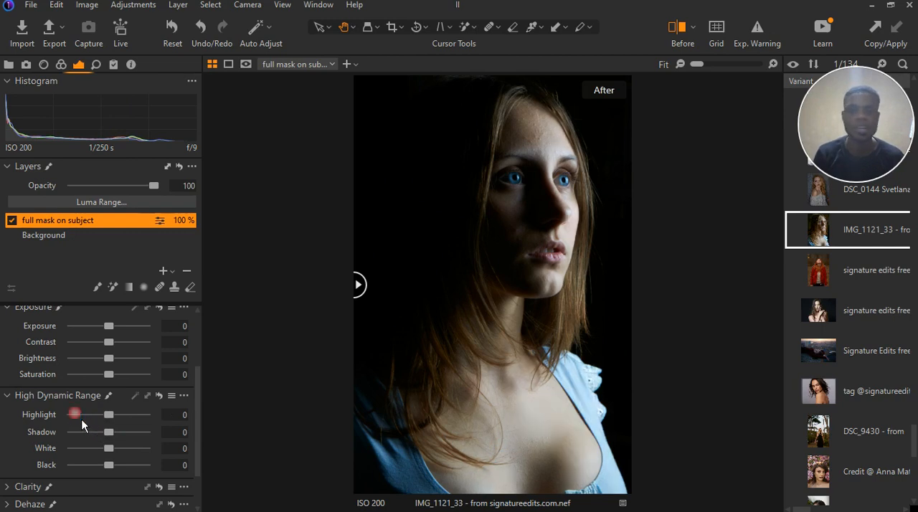
Lower White to -100 and Highlight to -56, and compare the portrait with its unedited version
left_click_drag(73, 456, 73, 456)
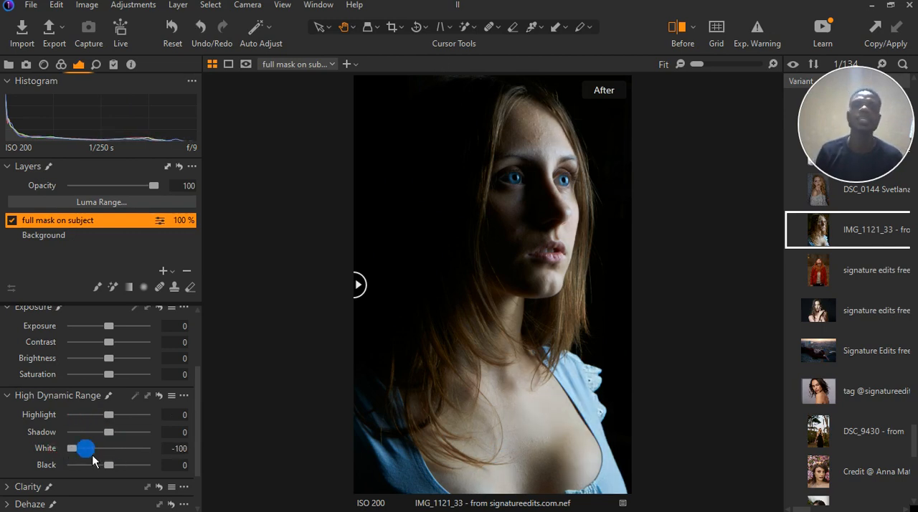
left_click_drag(107, 415, 94, 424)
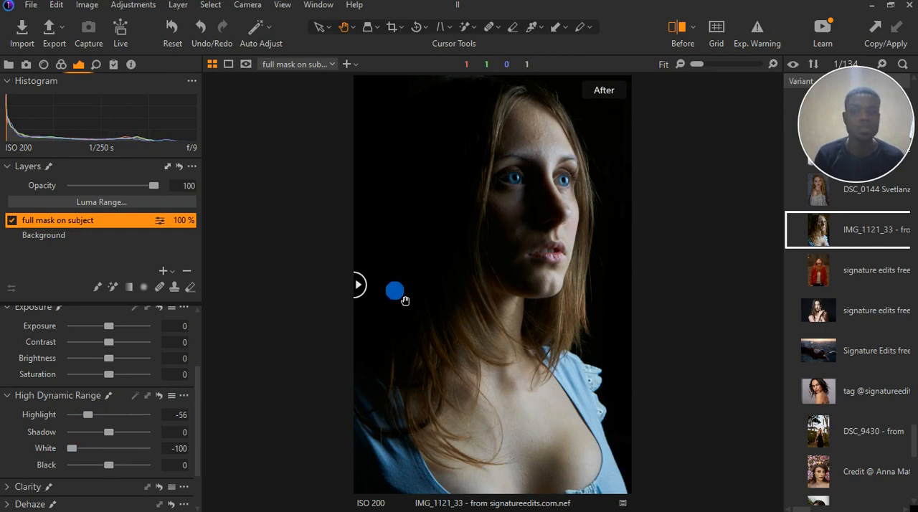
left_click_drag(368, 294, 318, 322)
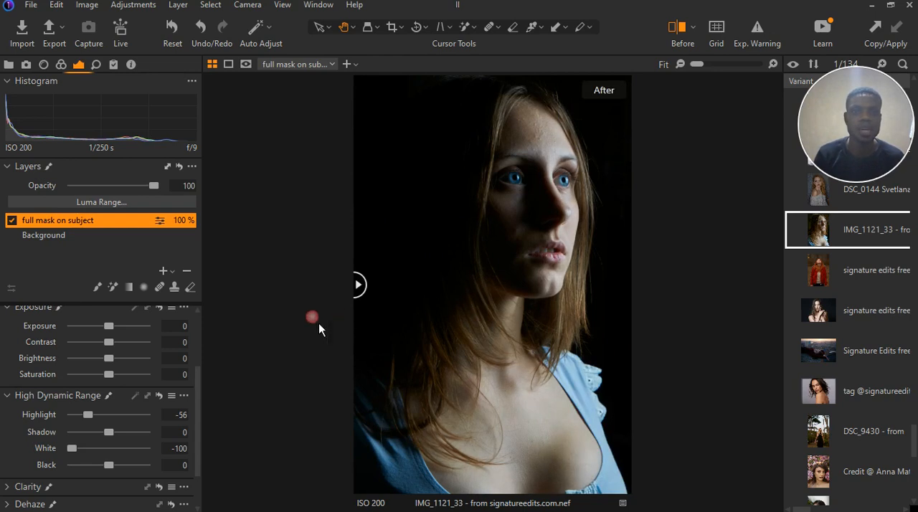
left_click_drag(366, 292, 348, 322)
Reset Highlight and White to 0, and try Highlight at -100 before resetting it again
double_click(97, 423)
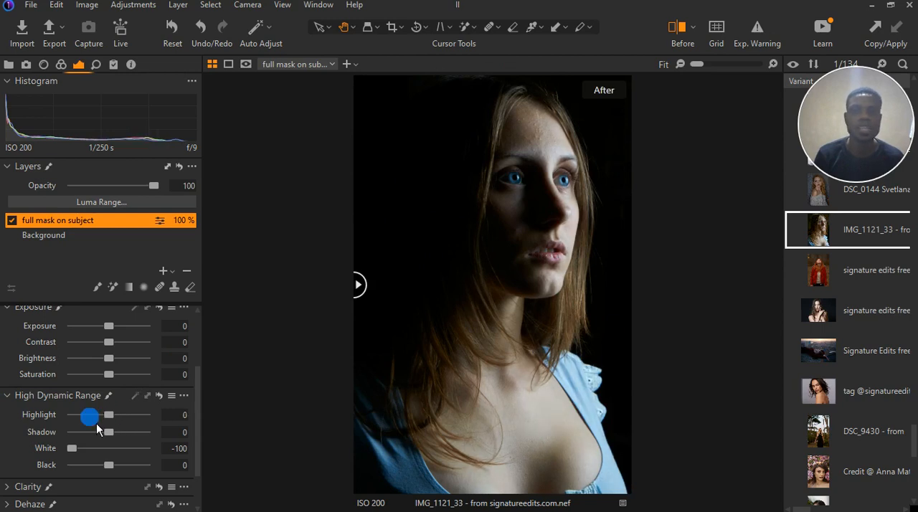
double_click(75, 452)
left_click_drag(109, 419, 37, 424)
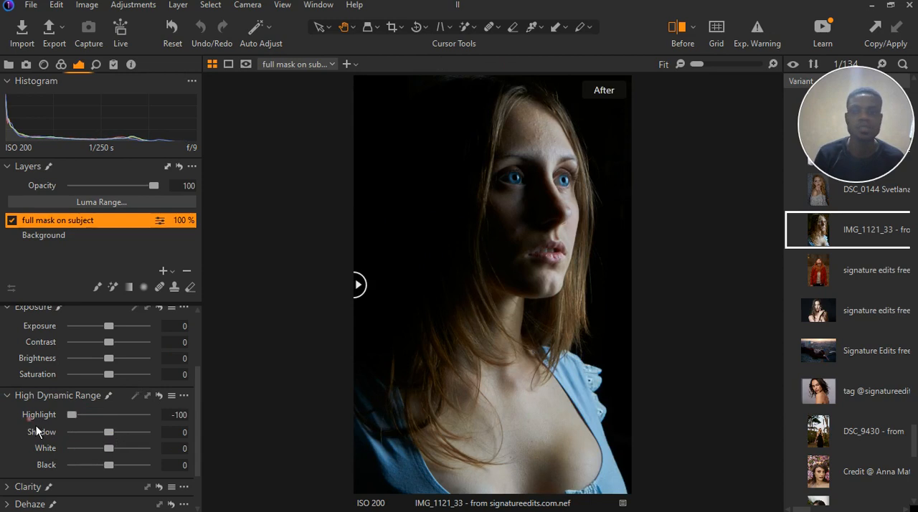
double_click(76, 417)
Set the layer's White to -100 and Highlight to -20
left_click_drag(108, 448, 7, 453)
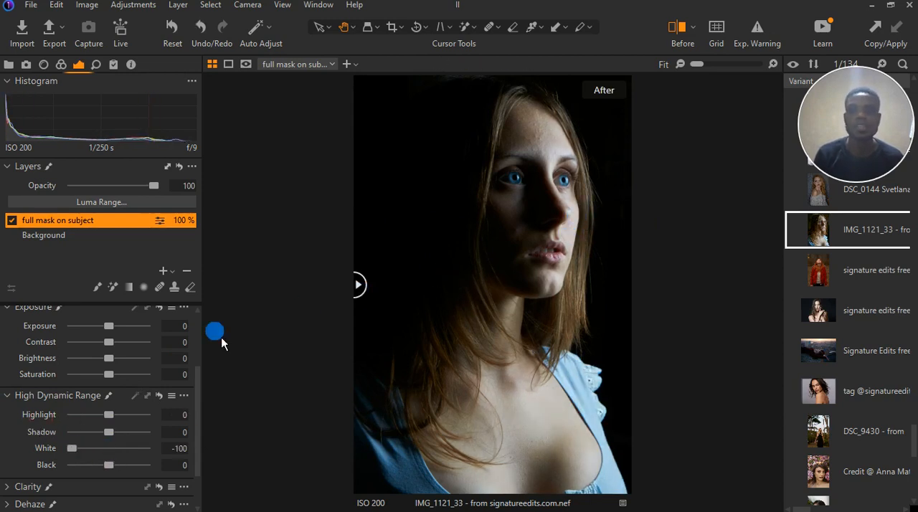
left_click_drag(108, 415, 101, 415)
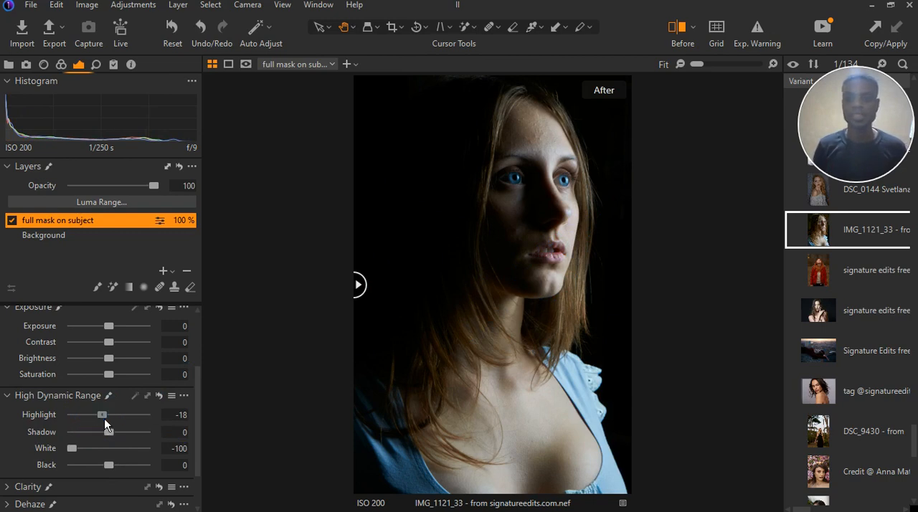
left_click_drag(100, 421, 103, 424)
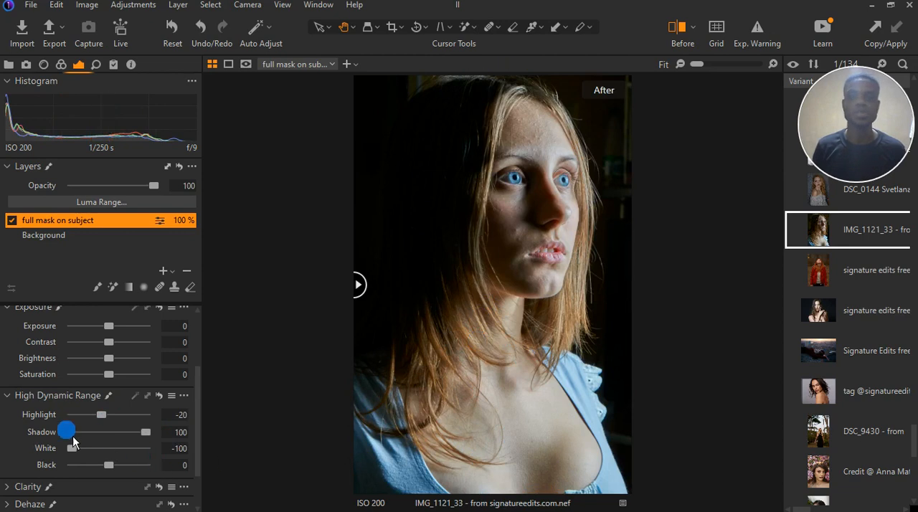
Try Shadow at 100 and Black at 60, resetting each to 0
double_click(150, 433)
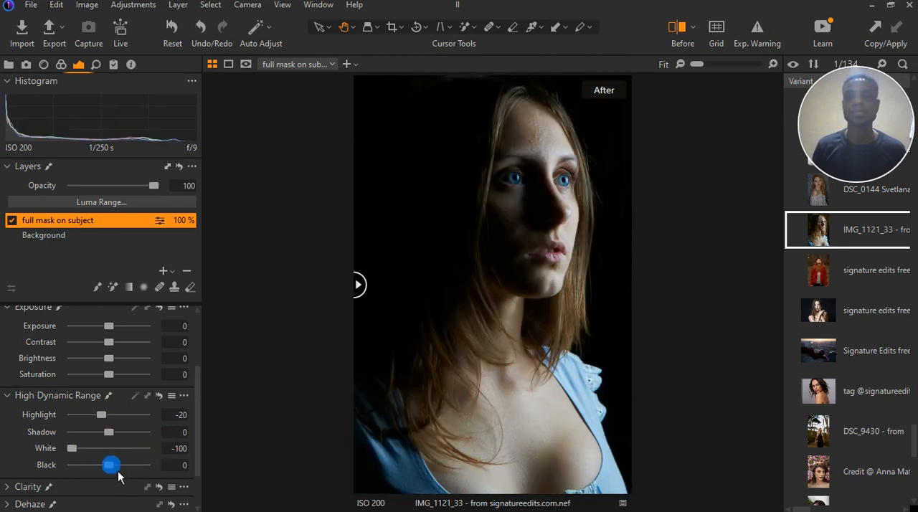
left_click_drag(117, 470, 139, 470)
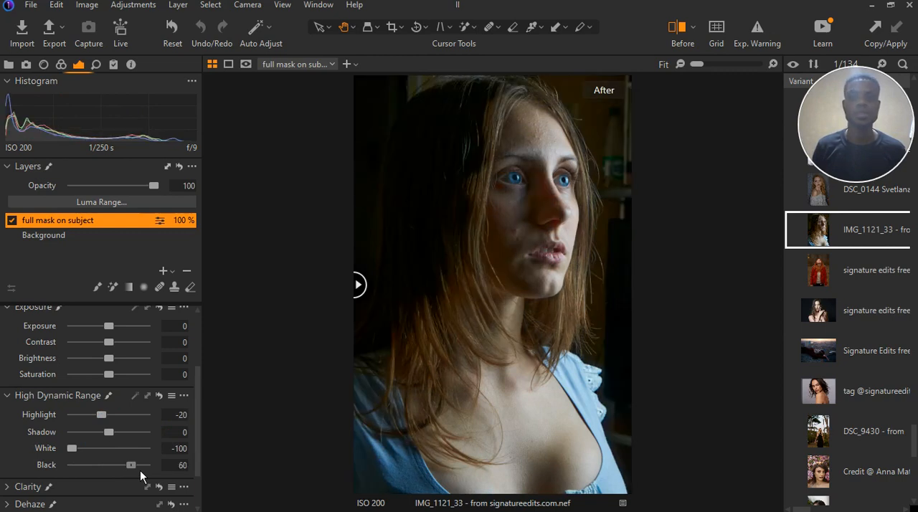
double_click(140, 470)
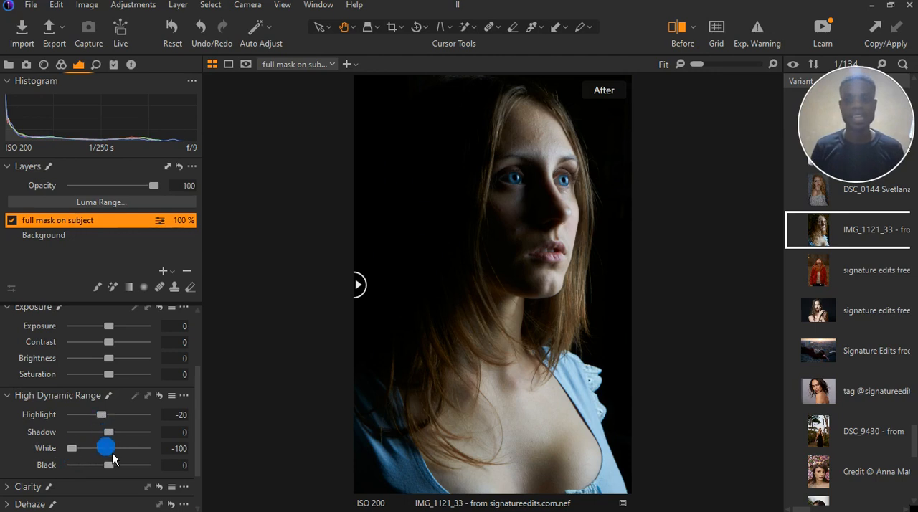
Set Black to 82, Highlight to -22 and Shadow to 22, and inspect the hair and neck up close
left_click_drag(116, 471, 145, 471)
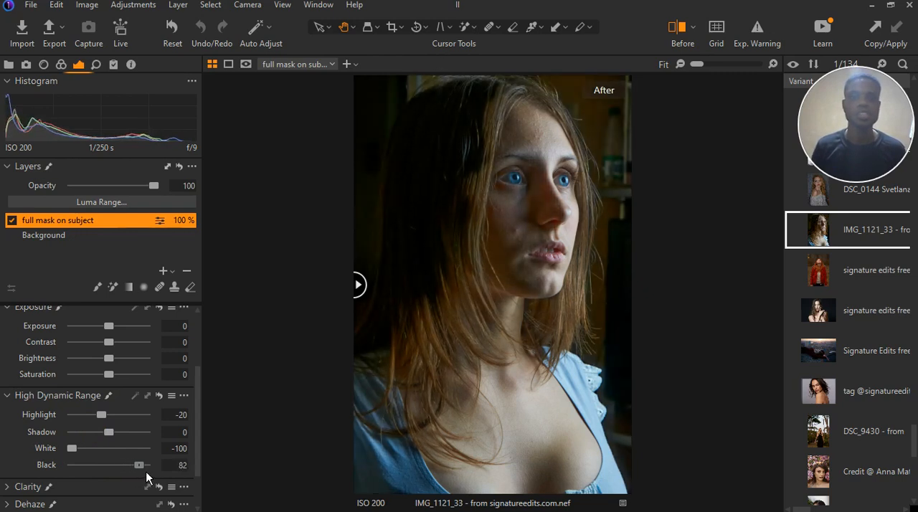
left_click_drag(102, 415, 122, 438)
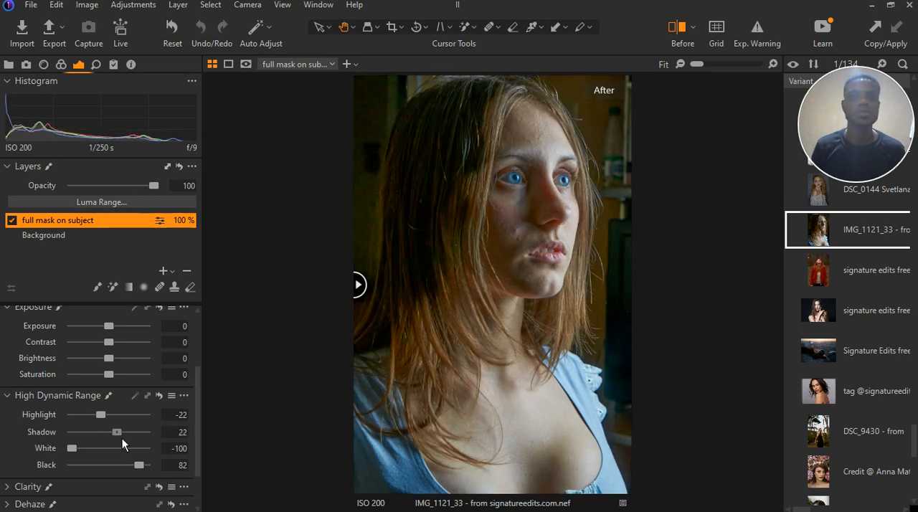
left_click(502, 332)
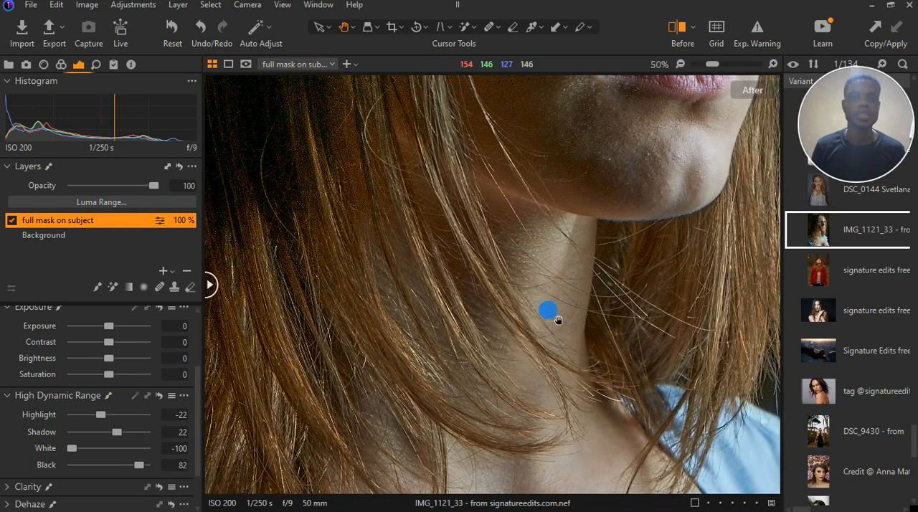
left_click_drag(541, 251, 541, 228)
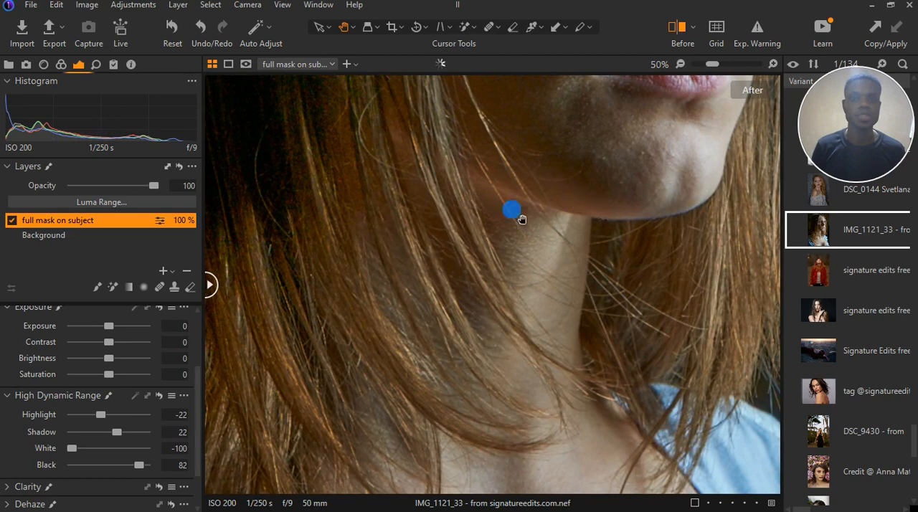
Rebalance the dark tones with the whole portrait in view, setting Black to 65 and Shadow to 36
left_click_drag(117, 432, 141, 466)
left_click(423, 277)
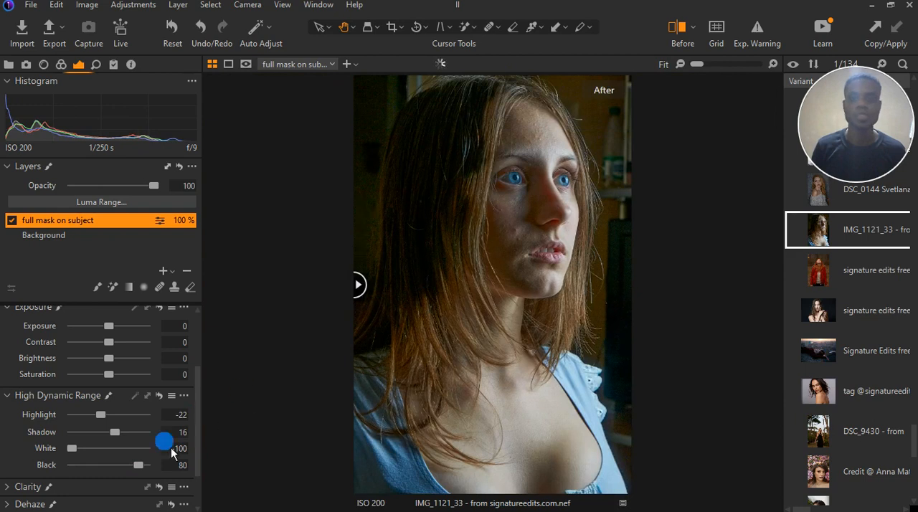
mouse_move(139, 464)
left_mouse_down()
mouse_move(144, 478)
mouse_move(141, 471)
left_mouse_up()
left_click_drag(113, 432, 126, 437)
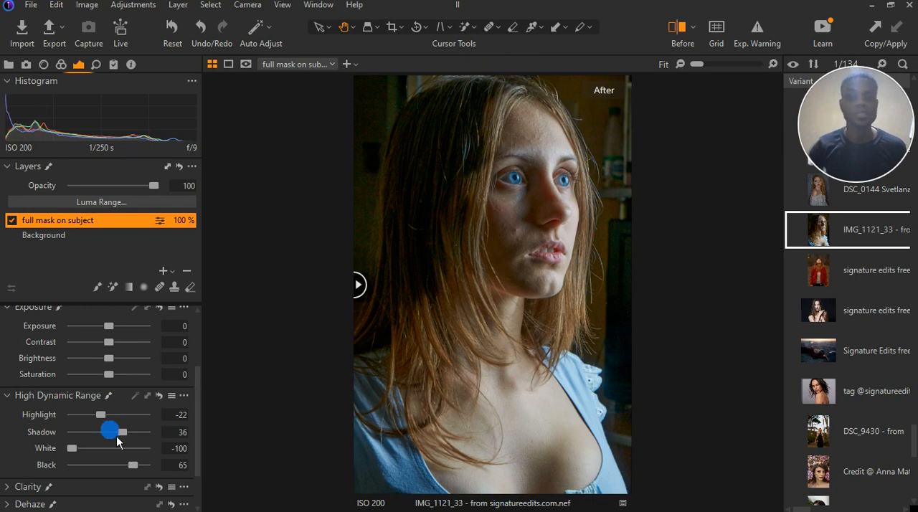
Fine-tune the tones after trying Shadow at 55, setting Shadow to 42, Black to 69 and Highlight to -33
left_click_drag(117, 433, 137, 449)
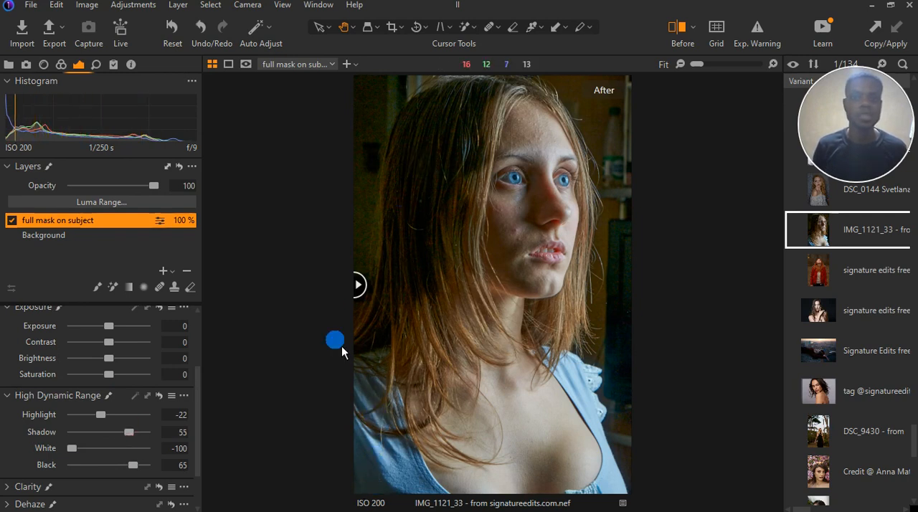
mouse_move(129, 432)
left_mouse_down()
mouse_move(150, 436)
mouse_move(133, 442)
left_mouse_up()
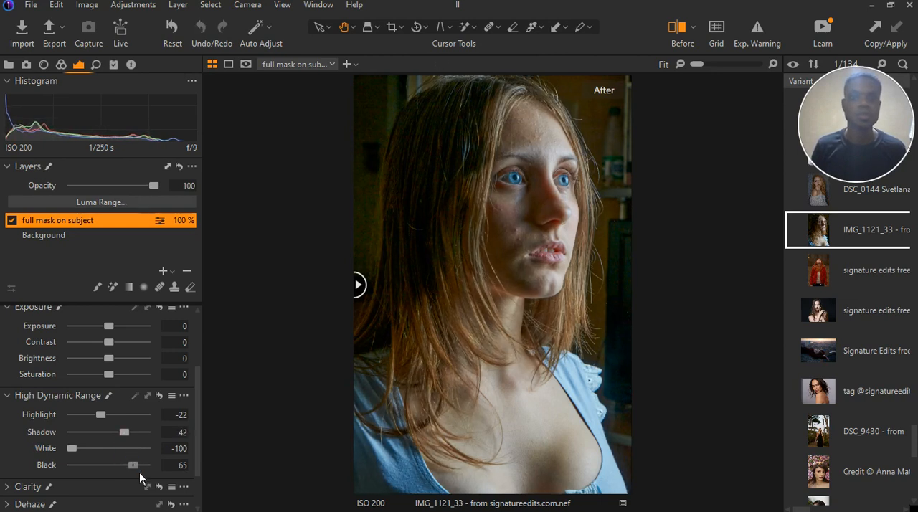
mouse_move(139, 471)
left_mouse_down()
mouse_move(135, 478)
mouse_move(139, 469)
left_mouse_up()
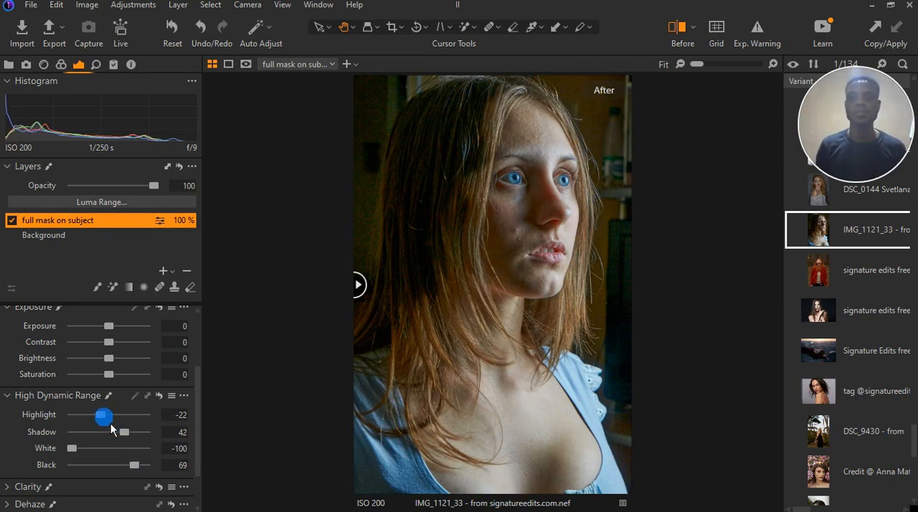
left_click_drag(111, 423, 90, 421)
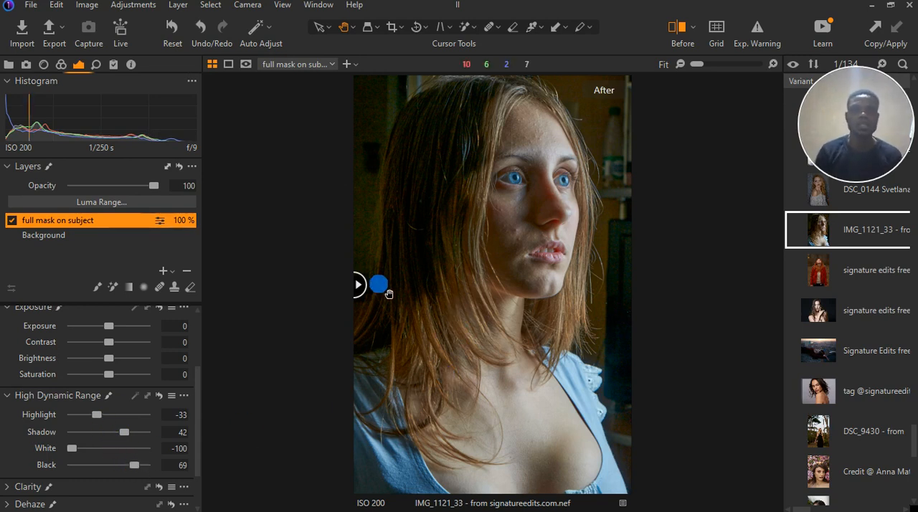
Set Black to 60 in High Dynamic Range and inspect the face and dark hair up close
left_click_drag(358, 285, 361, 342)
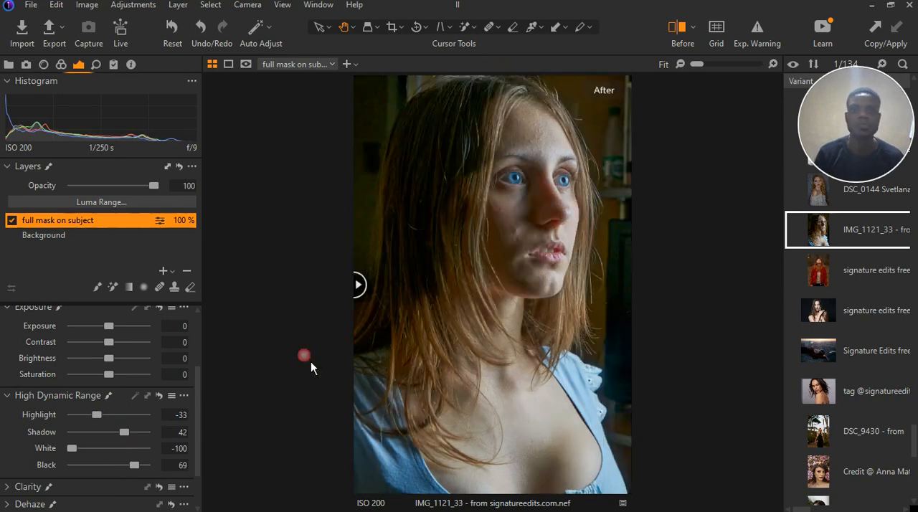
left_click_drag(135, 465, 133, 473)
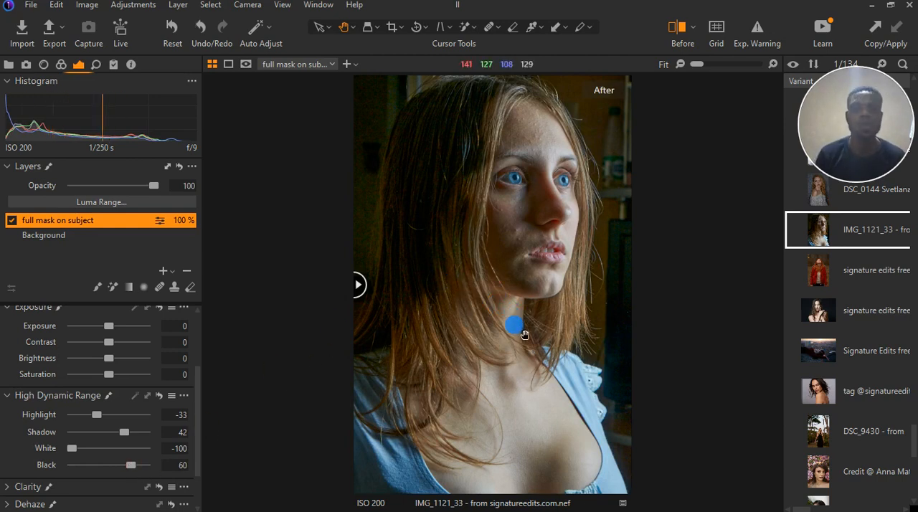
scroll(522, 152, "up", 1)
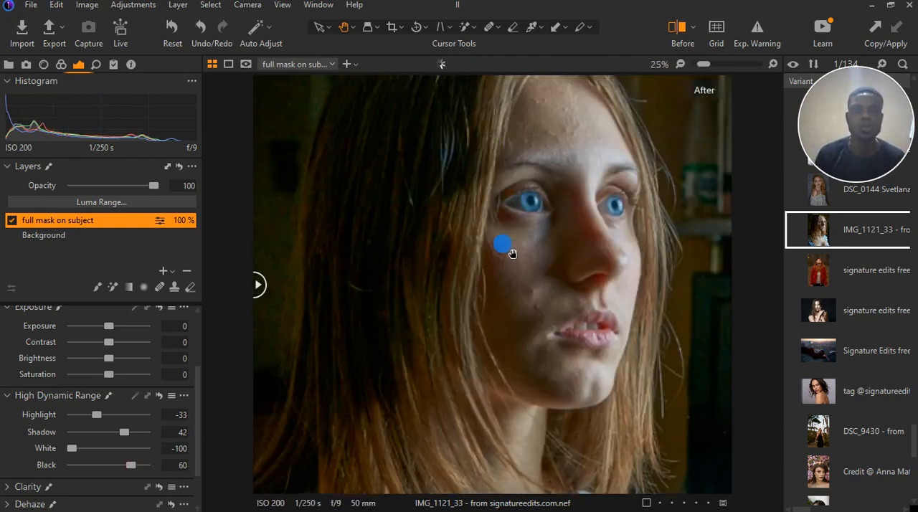
scroll(505, 248, "down", 1)
scroll(401, 192, "up", 4)
scroll(340, 241, "down", 2)
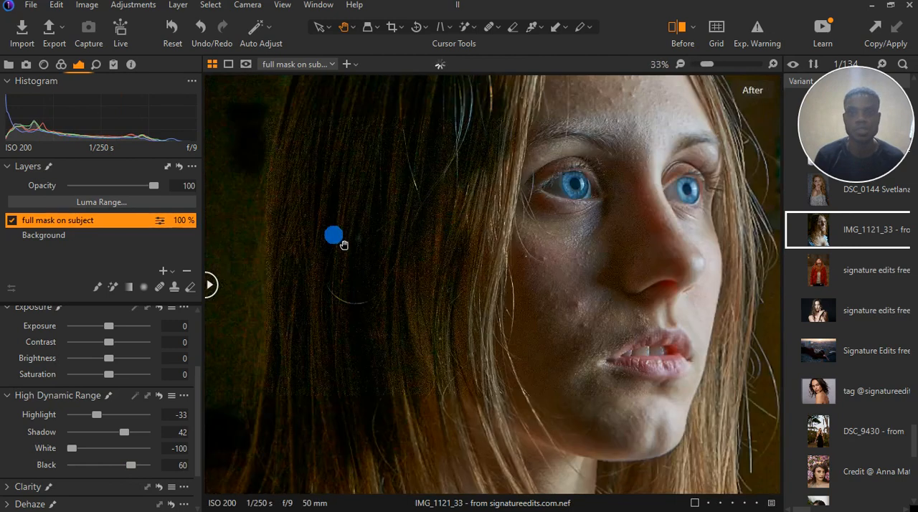
scroll(240, 229, "up", 1)
scroll(74, 409, "down", 1)
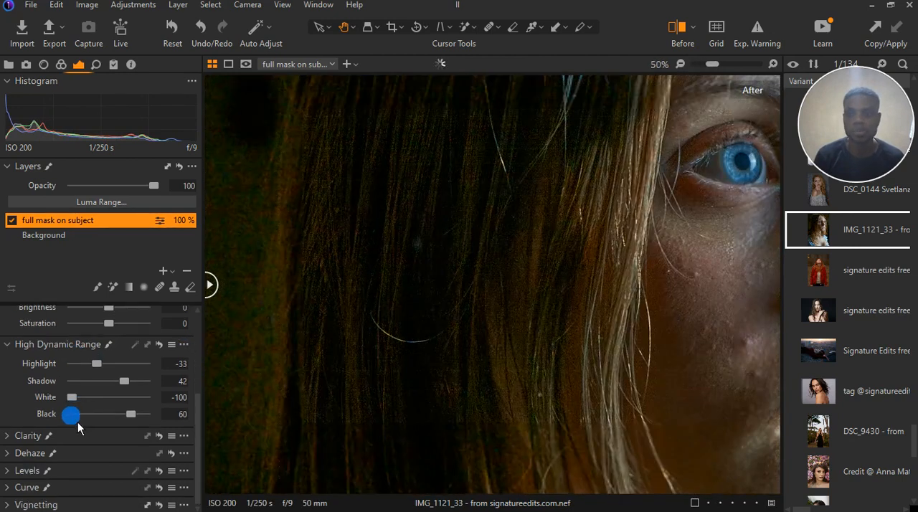
Set Structure to -100 in Clarity and check its effect on the whole portrait and the facial skin
left_click(7, 435)
left_click(104, 438)
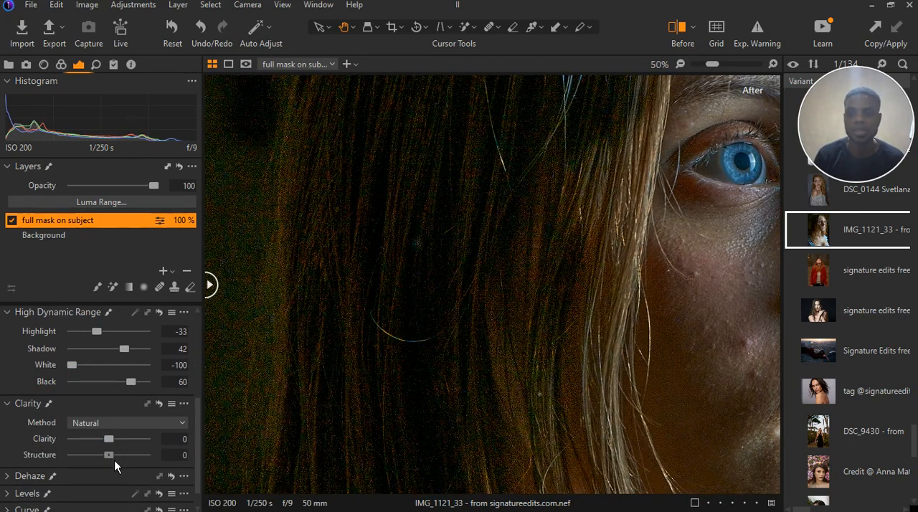
left_click_drag(115, 461, 69, 460)
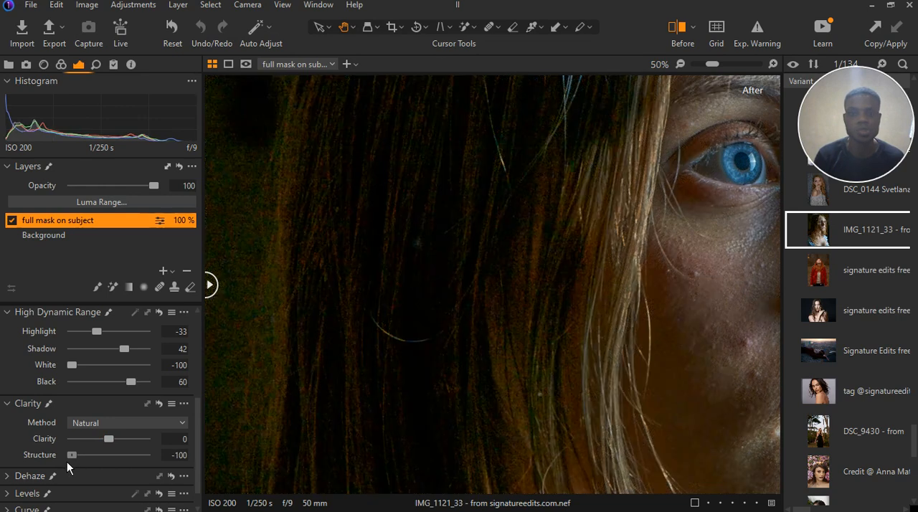
double_click(404, 367)
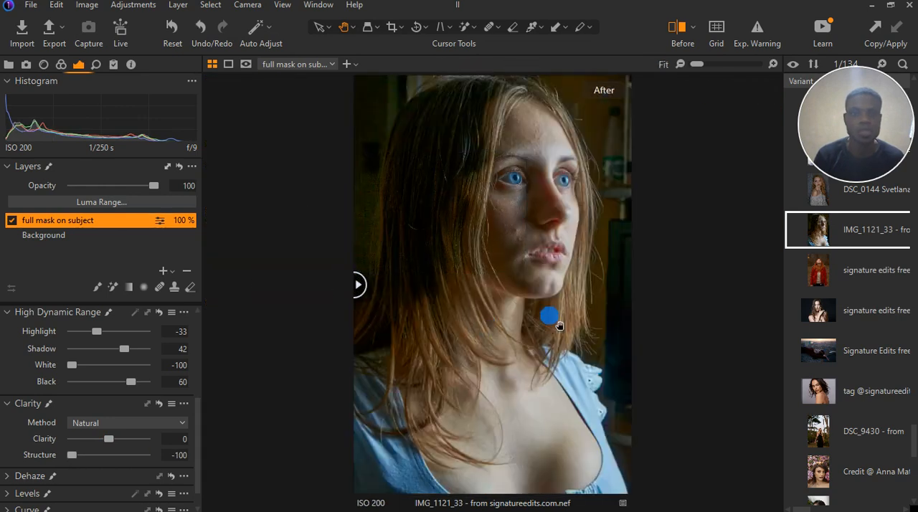
double_click(589, 253)
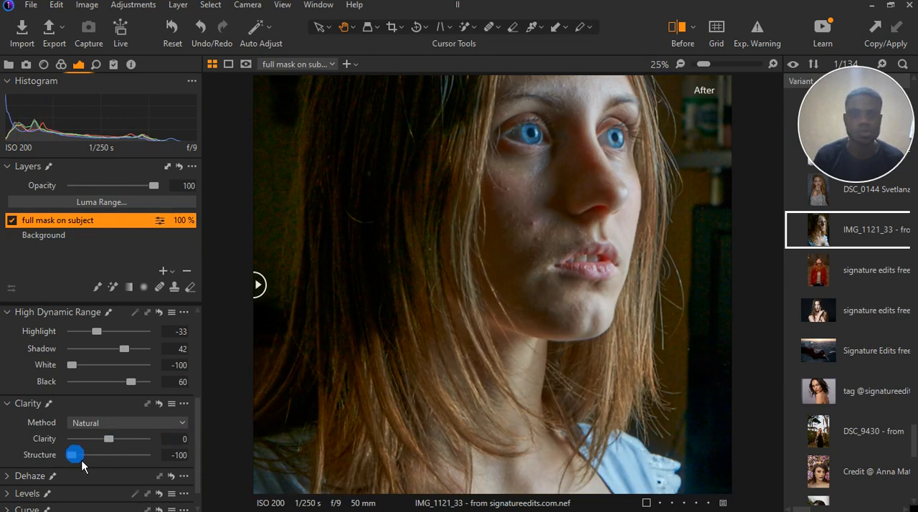
double_click(607, 215)
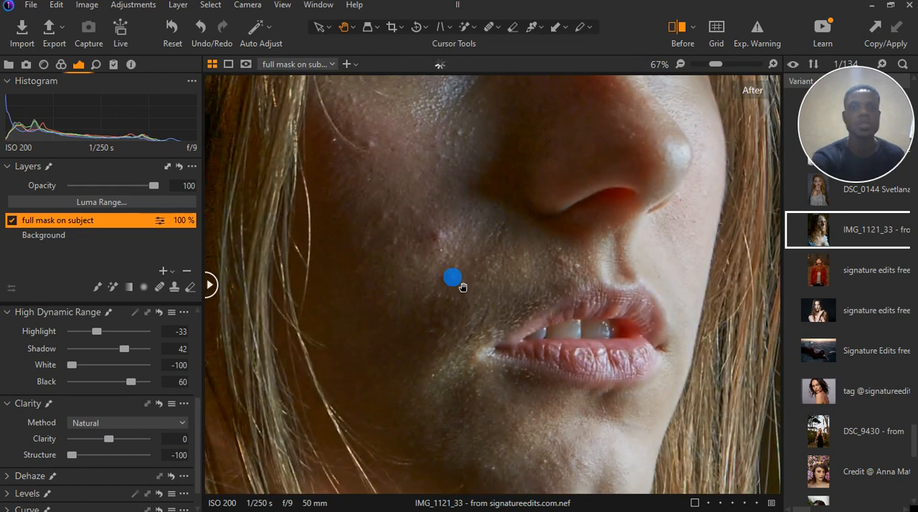
Compare the skin texture with Structure at 0 against -100, returning to -100 and checking the face and hair
left_click_drag(82, 461, 83, 461)
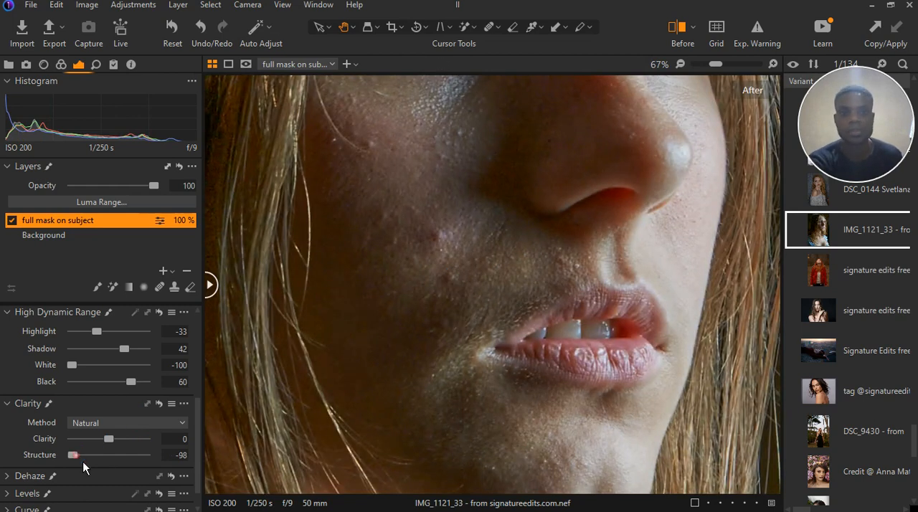
double_click(82, 460)
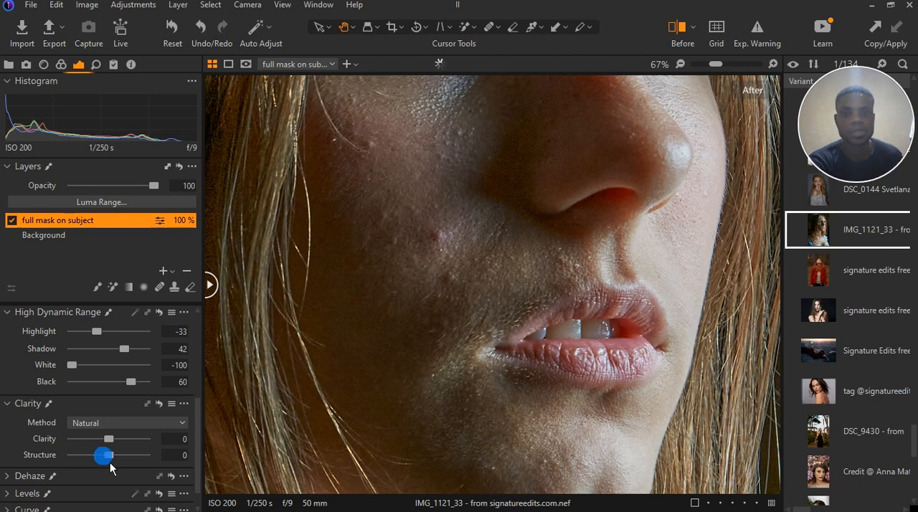
left_click_drag(109, 461, 66, 462)
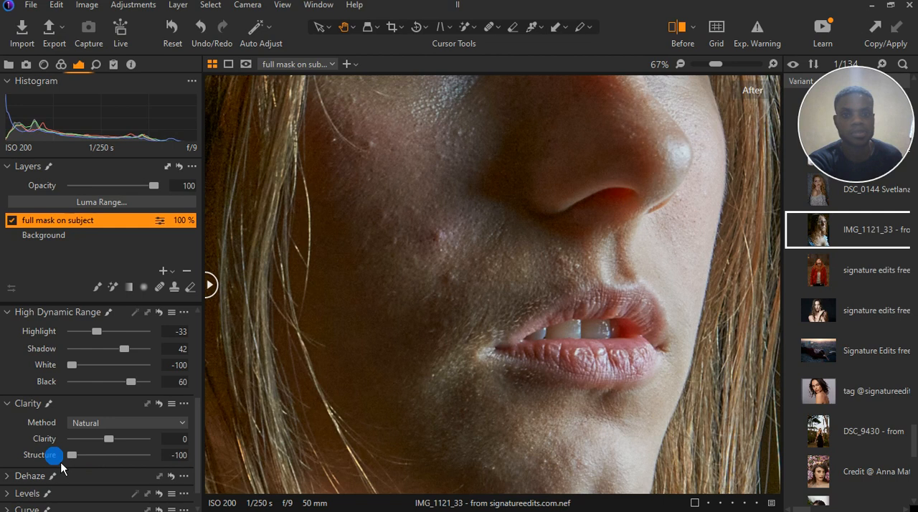
scroll(358, 292, "down", 2)
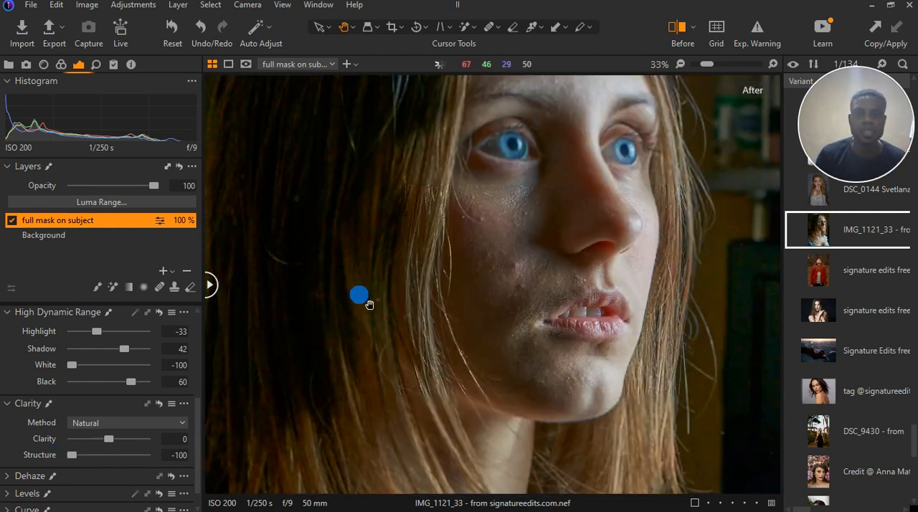
scroll(344, 265, "down", 1)
scroll(366, 215, "up", 2)
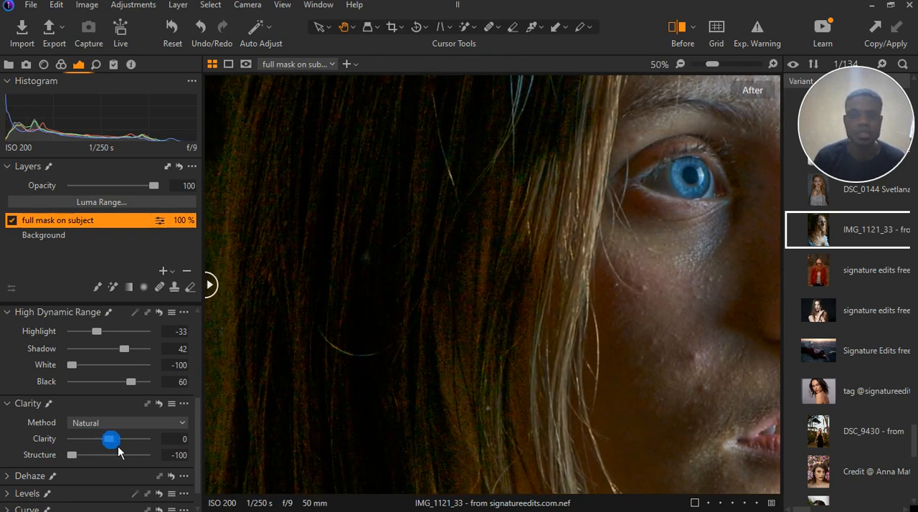
Keep the Natural clarity method, collapse Clarity, High Dynamic Range and Exposure, and inspect the shadowed cheek and hair
left_click(149, 422)
left_click(161, 427)
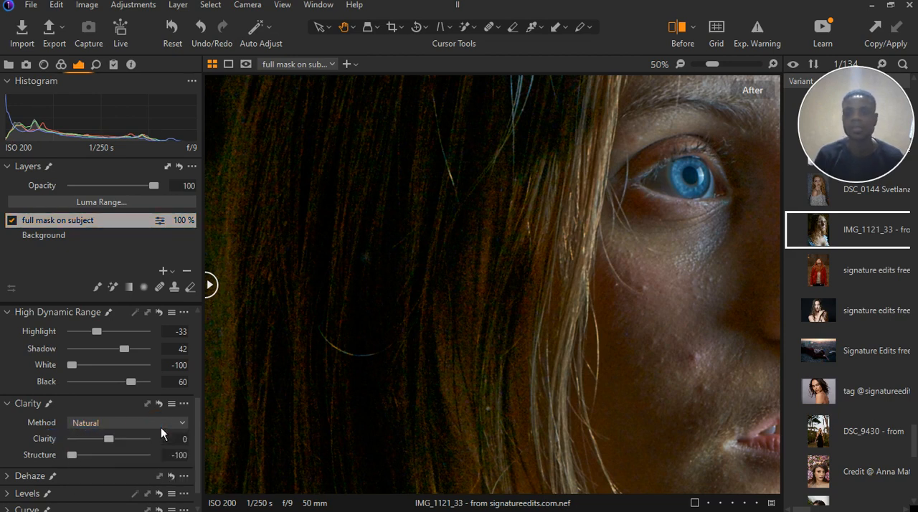
left_click(12, 406)
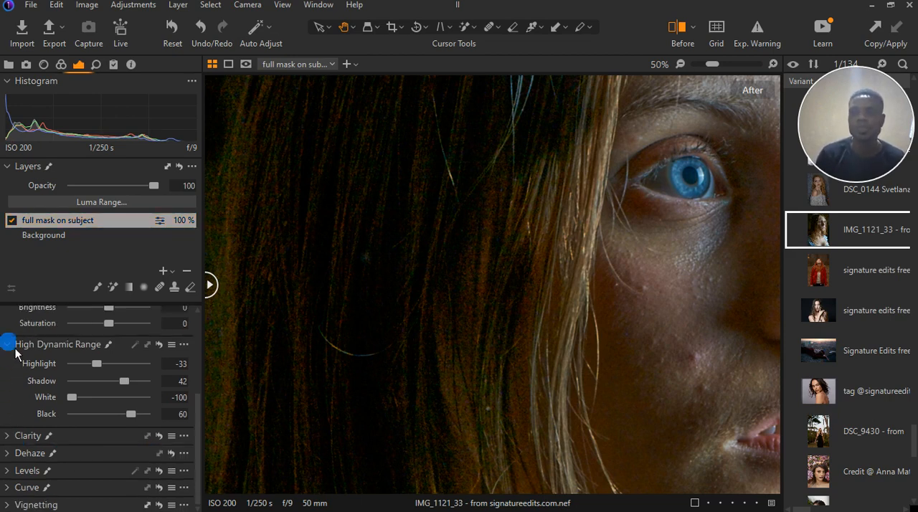
left_click(11, 344)
left_click(9, 331)
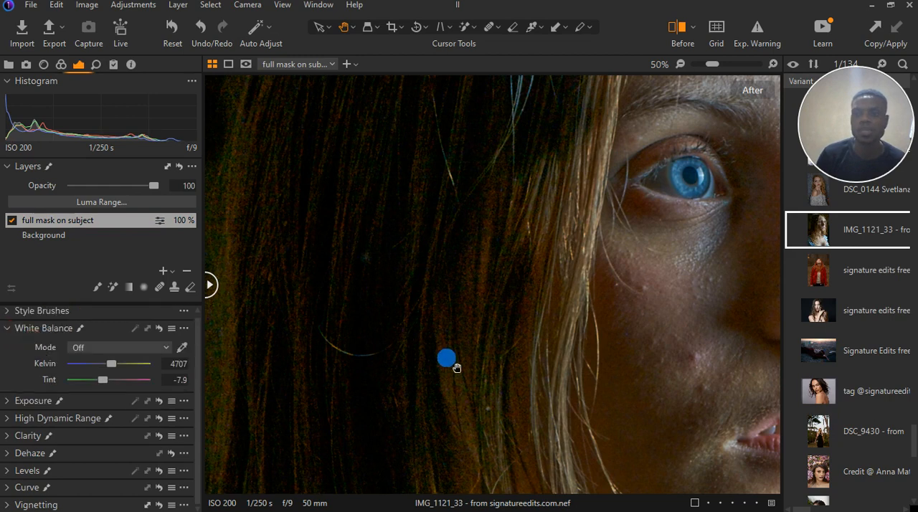
double_click(448, 366)
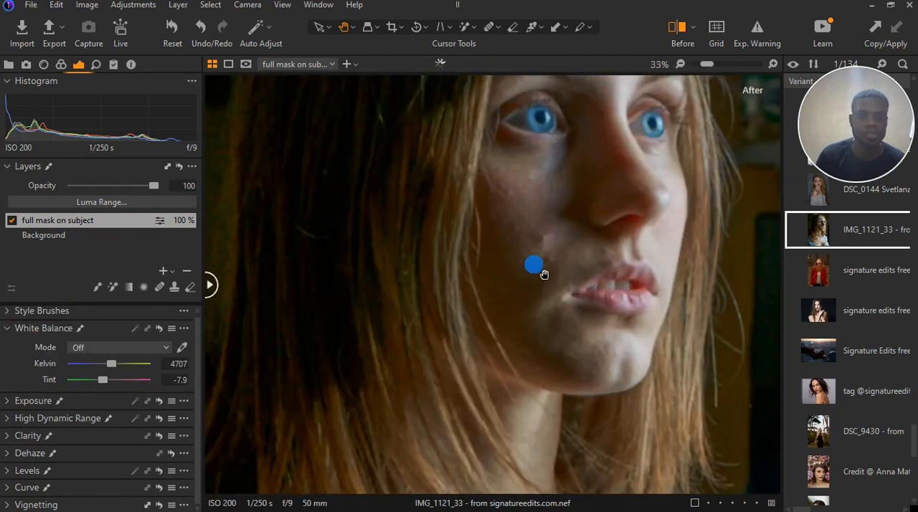
scroll(545, 266, "up", 1)
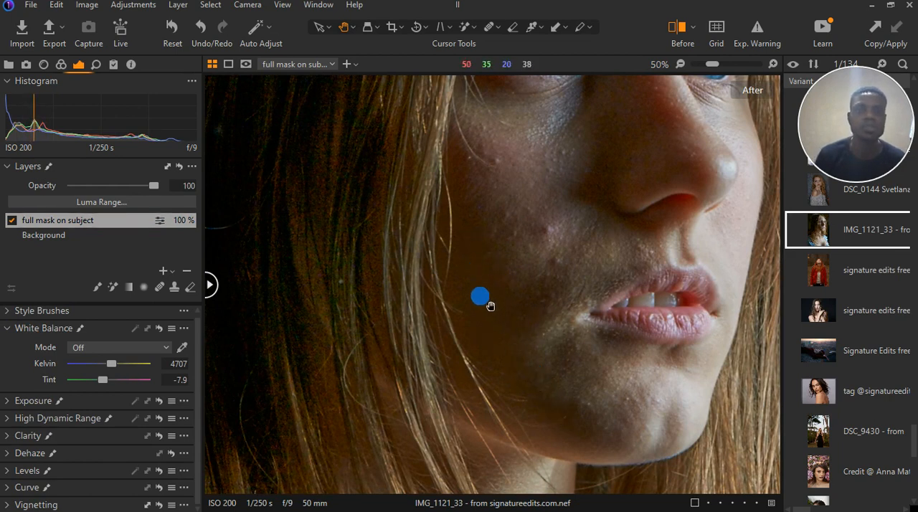
scroll(491, 305, "down", 1)
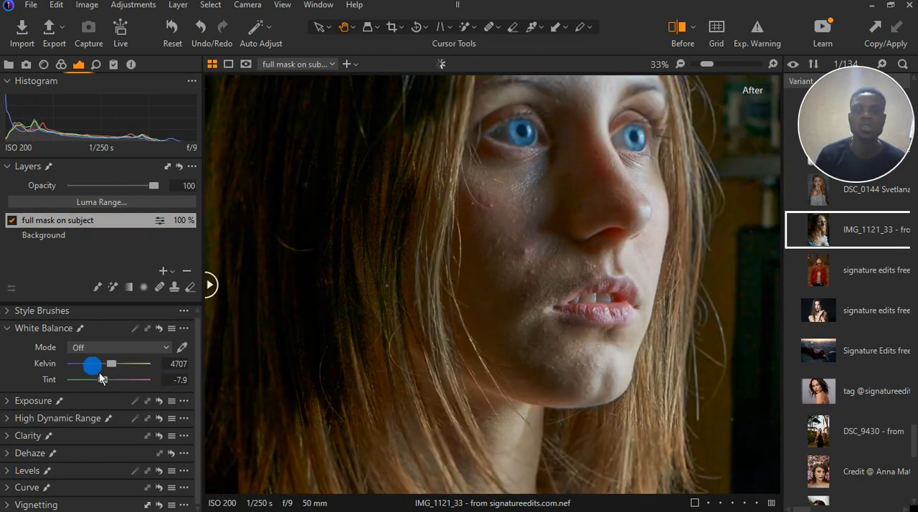
Add a new empty adjustment layer above the full mask layer and activate the Magic Brush
left_click(164, 272)
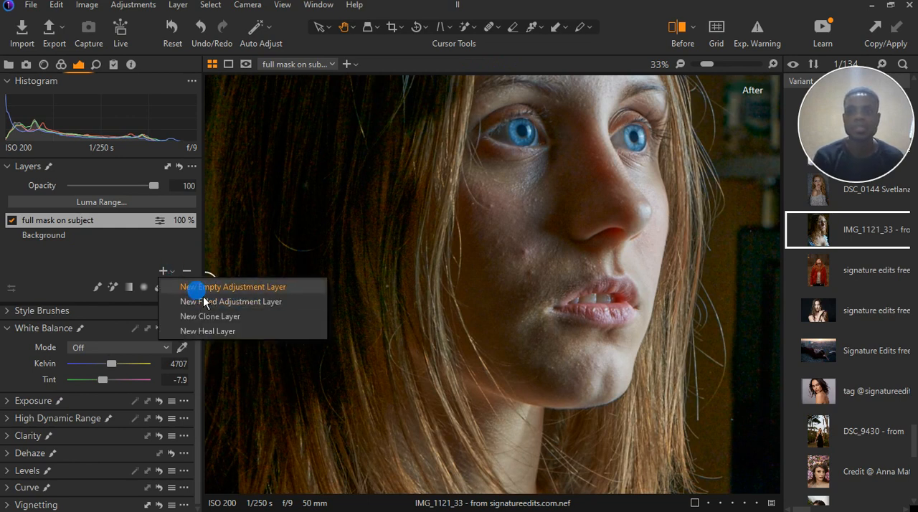
left_click(203, 289)
left_click(130, 289)
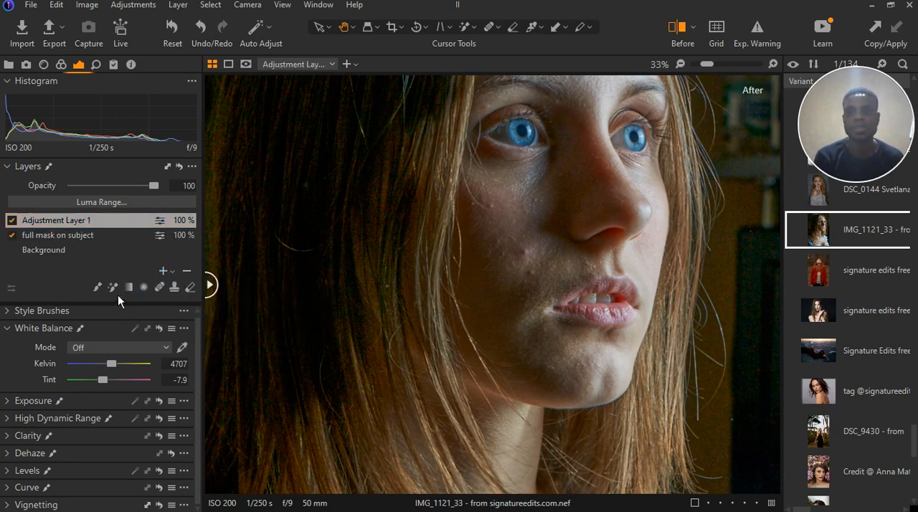
left_click(118, 295)
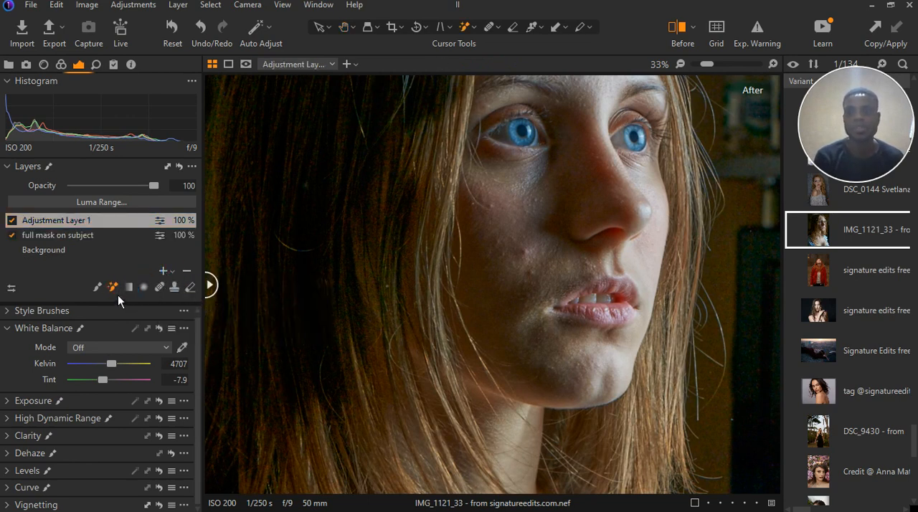
Adjust the Magic Brush's Refine Edge and Tolerance for masking the shadowed cheek
scroll(479, 304, "up", 1)
right_click(480, 298)
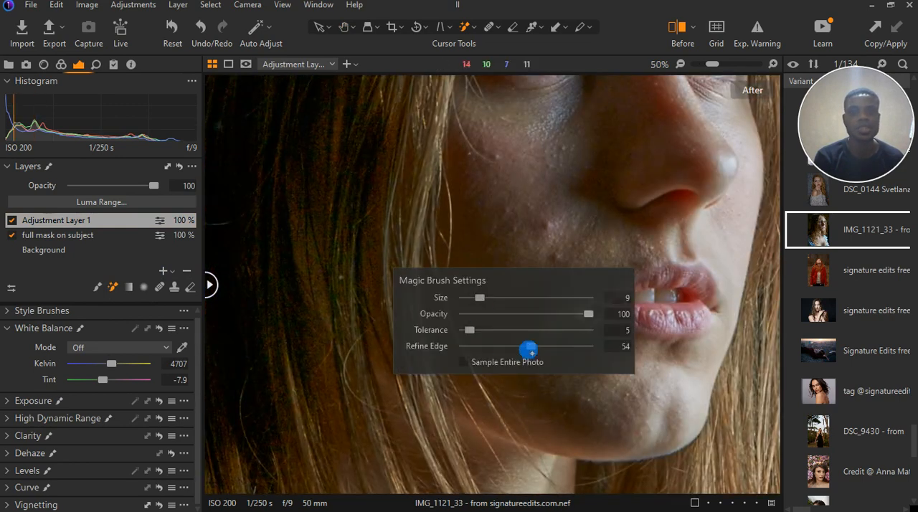
left_click_drag(529, 346, 546, 346)
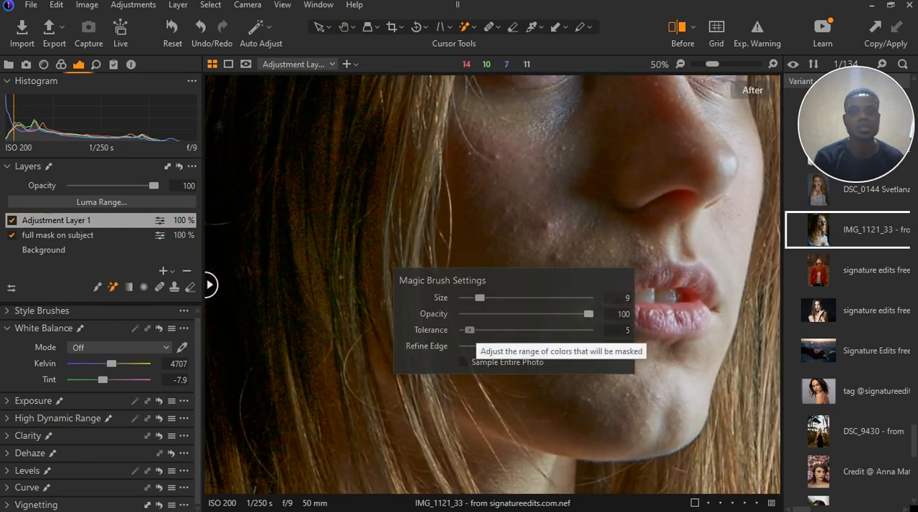
left_click_drag(476, 330, 481, 330)
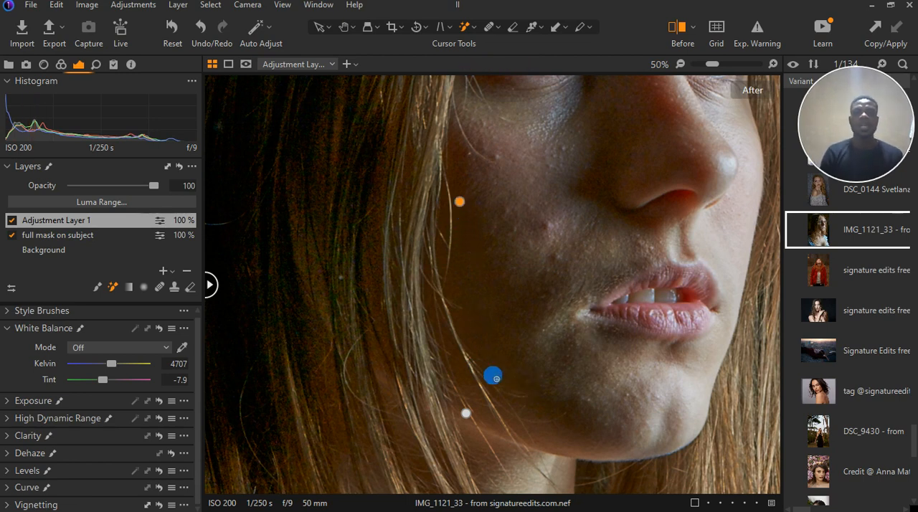
Mask the shadowed cheek and jaw with the Magic Brush, display the mask overlay and check its edges along the hair
left_click(496, 378)
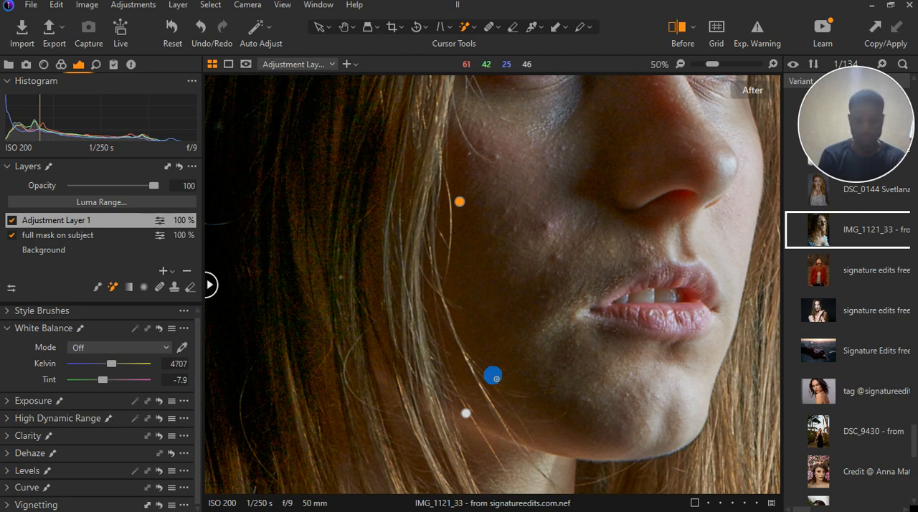
key("m")
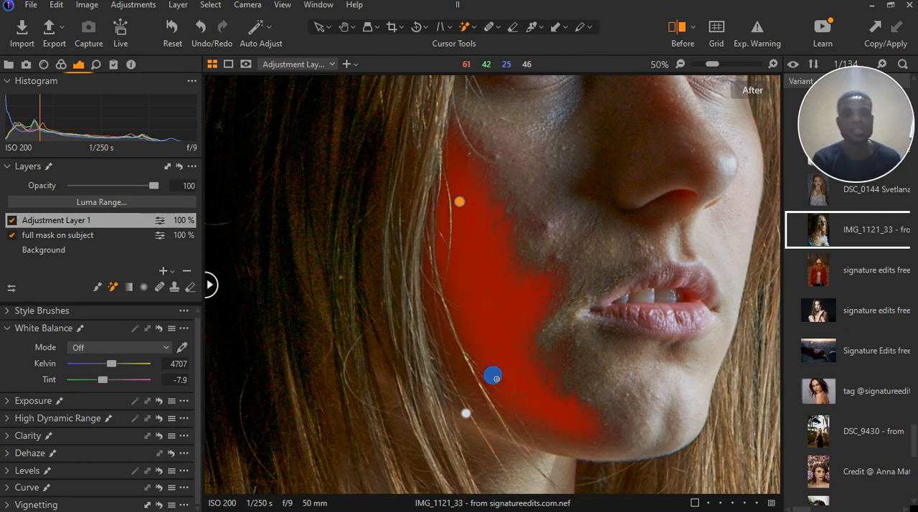
scroll(479, 320, "down", 2)
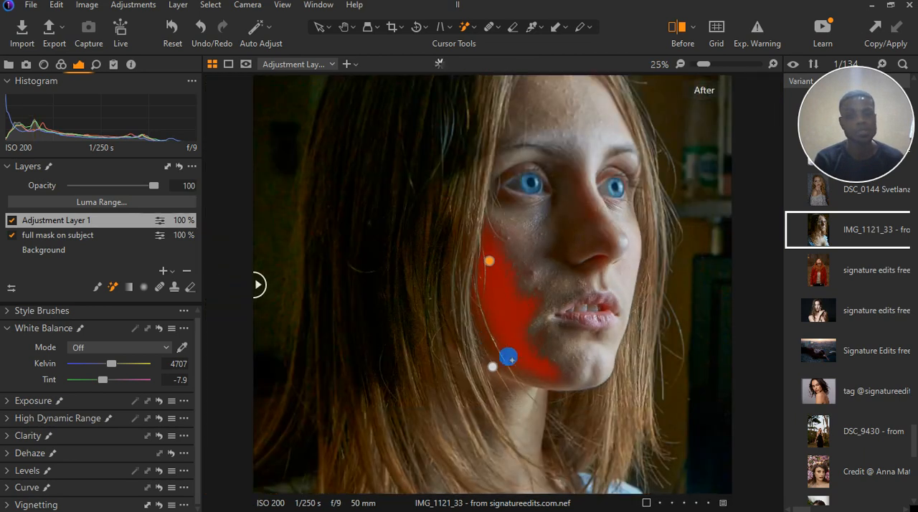
scroll(514, 360, "up", 2)
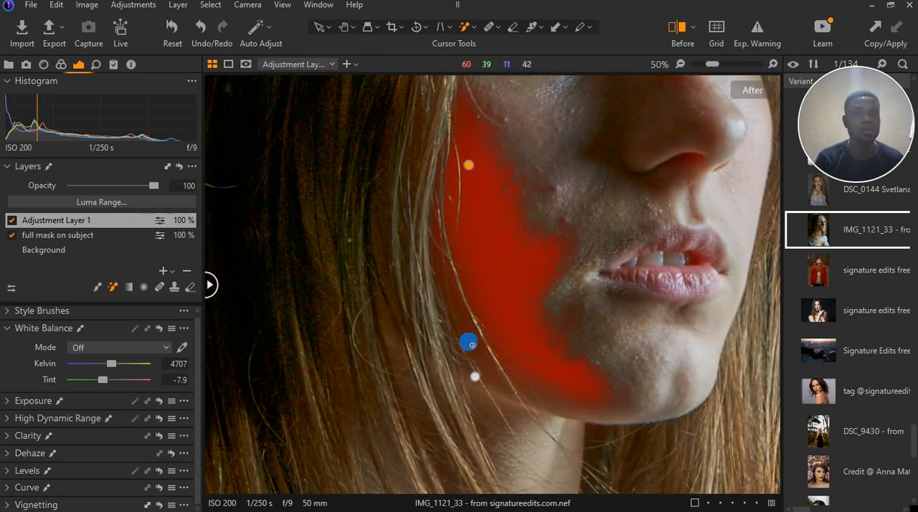
scroll(524, 342, "up", 2)
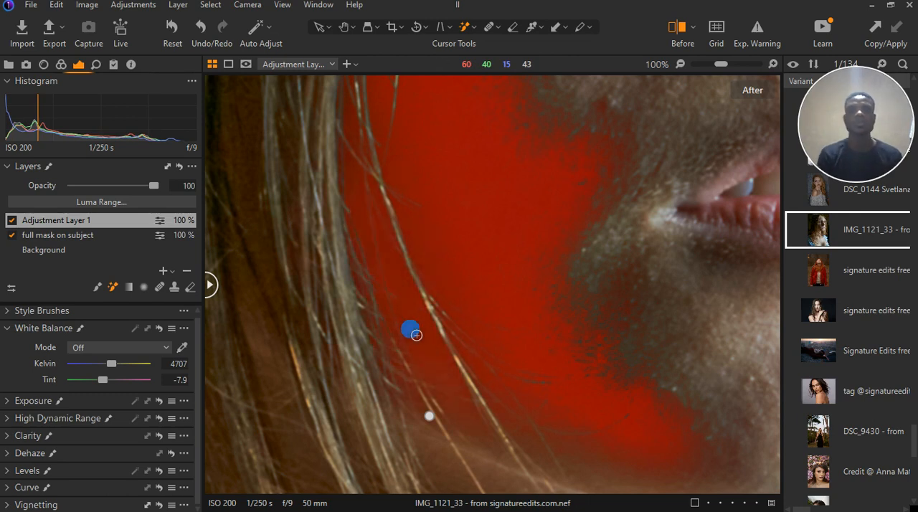
scroll(506, 301, "down", 2)
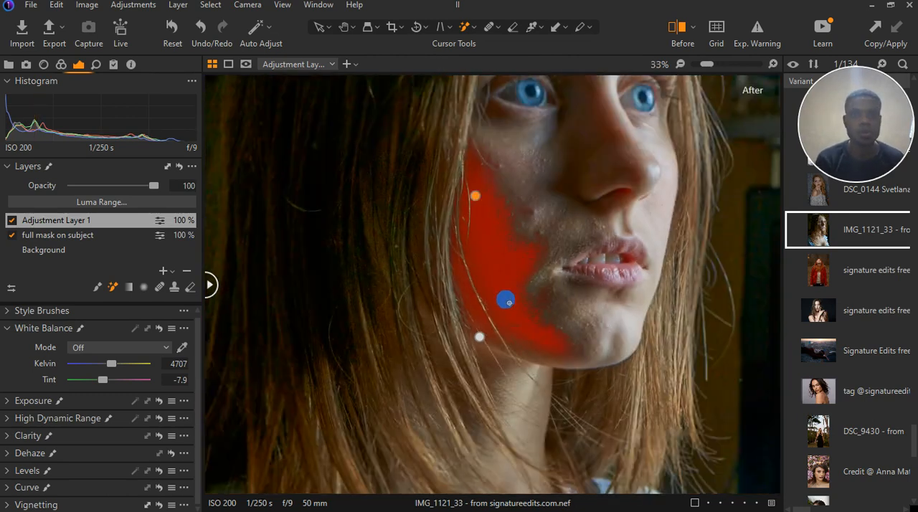
Extend the Magic Brush mask over the shaded side of the nose
scroll(509, 303, "down", 1)
scroll(541, 116, "up", 2)
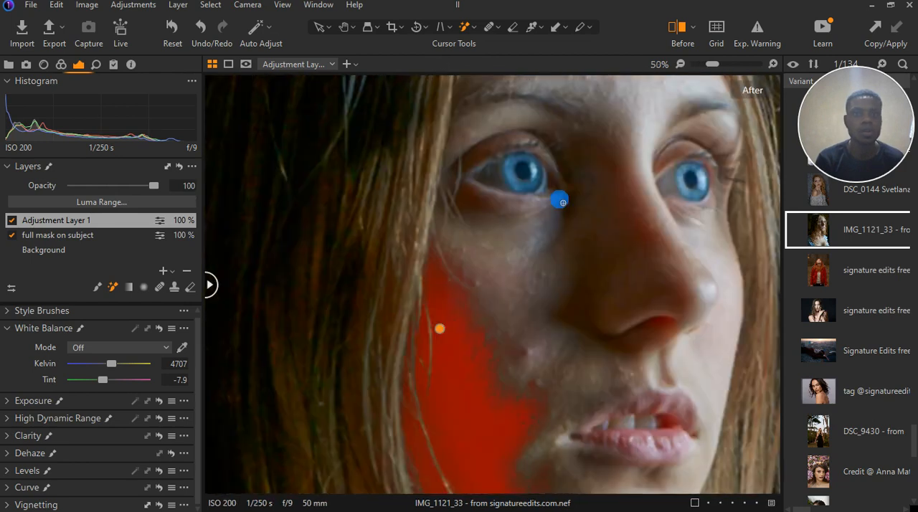
scroll(622, 314, "up", 1)
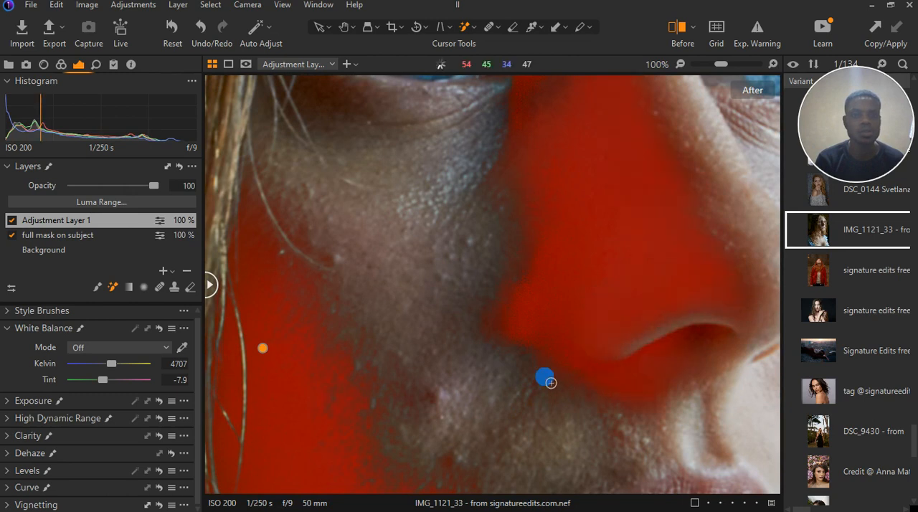
Extend the Magic Brush mask over the shadowed hair between the cheek and the shoulder, up to the temple
scroll(552, 324, "down", 2)
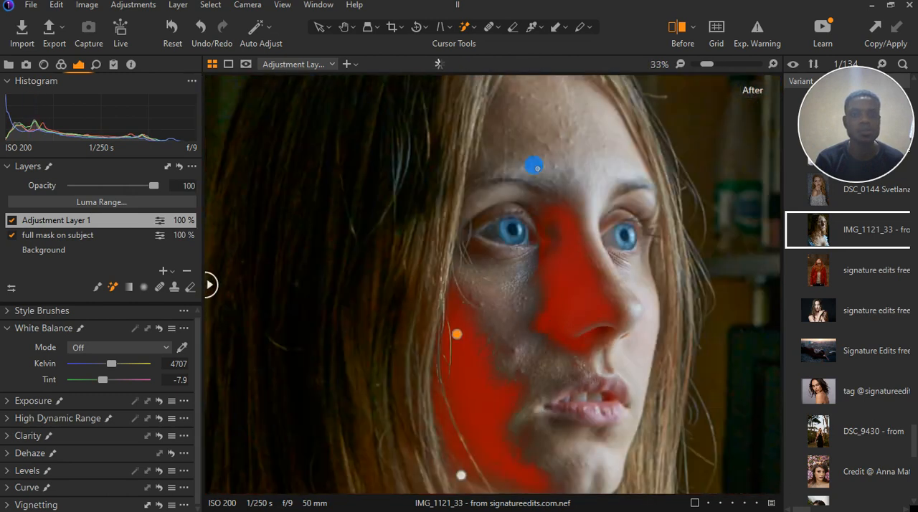
scroll(516, 192, "down", 2)
scroll(400, 329, "up", 1)
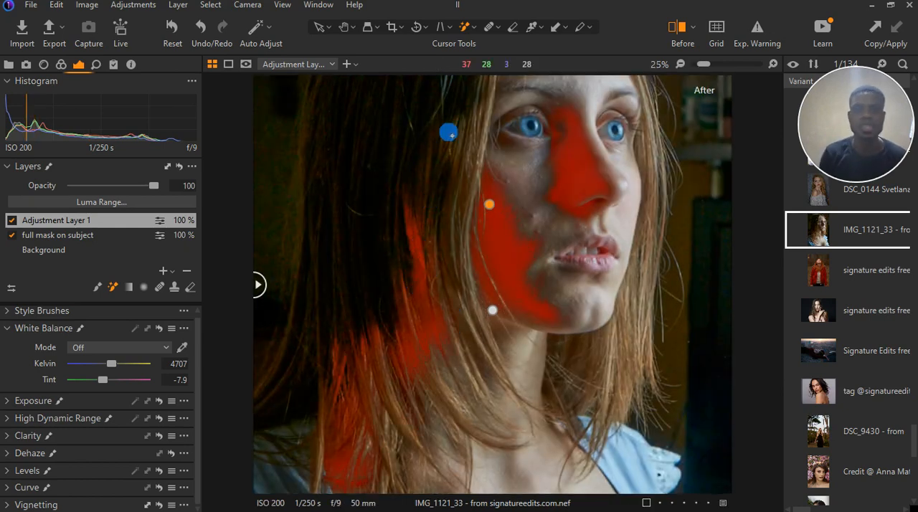
left_click(396, 273)
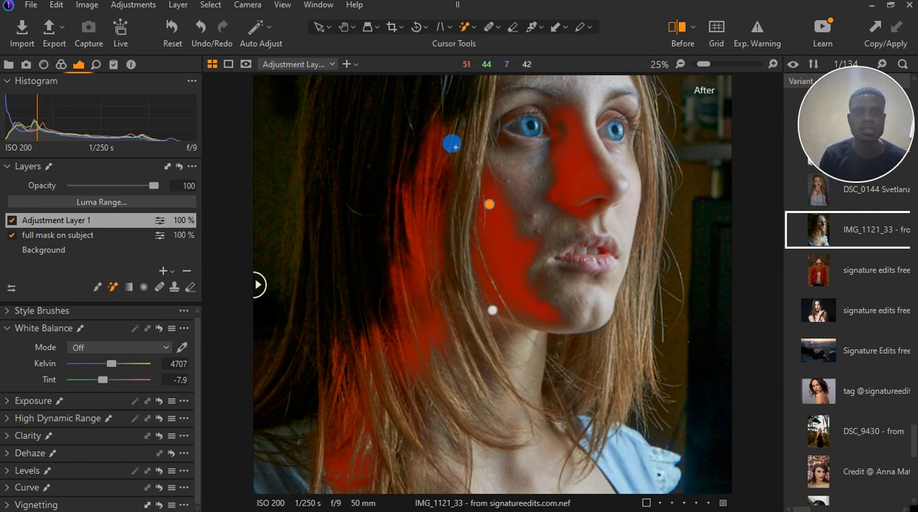
left_click(452, 144)
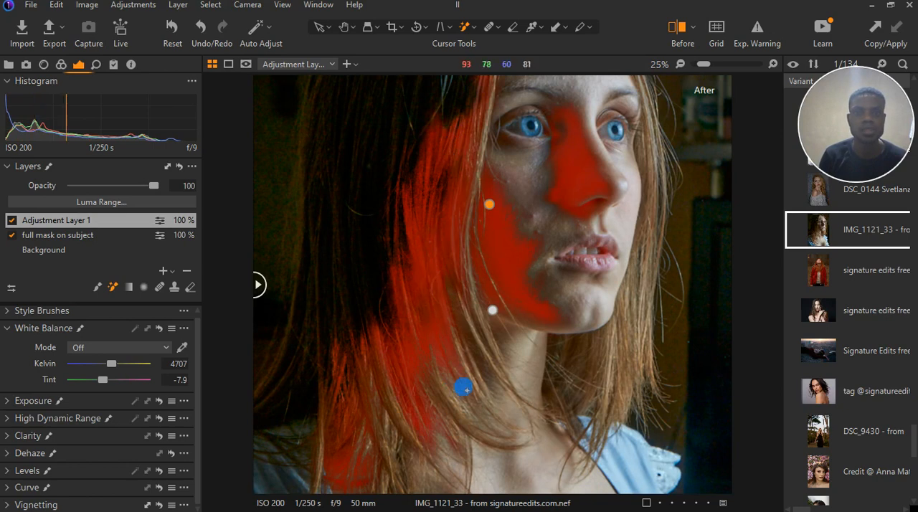
Add the dark hair behind the neck, just below the jawline, to the mask
scroll(465, 342, "up", 1)
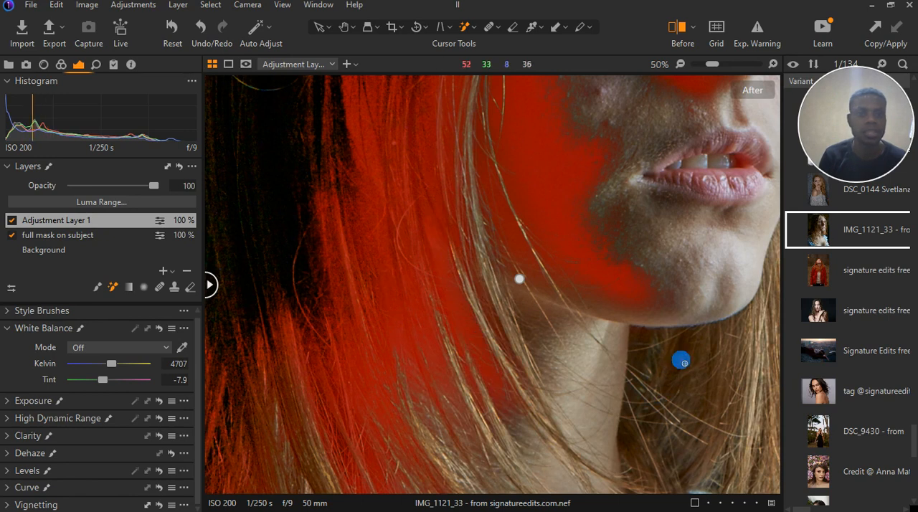
mouse_move(685, 364)
left_mouse_down()
mouse_move(645, 353)
mouse_move(624, 441)
left_mouse_up()
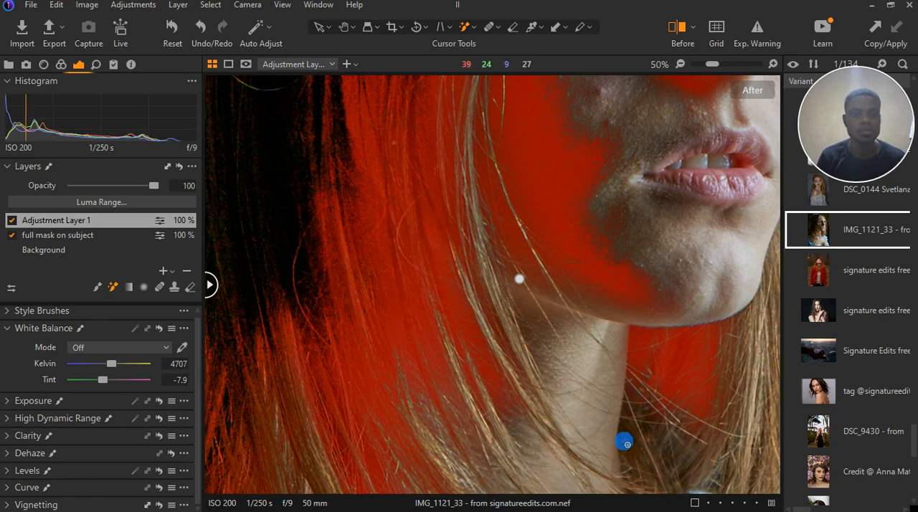
scroll(609, 386, "down", 5)
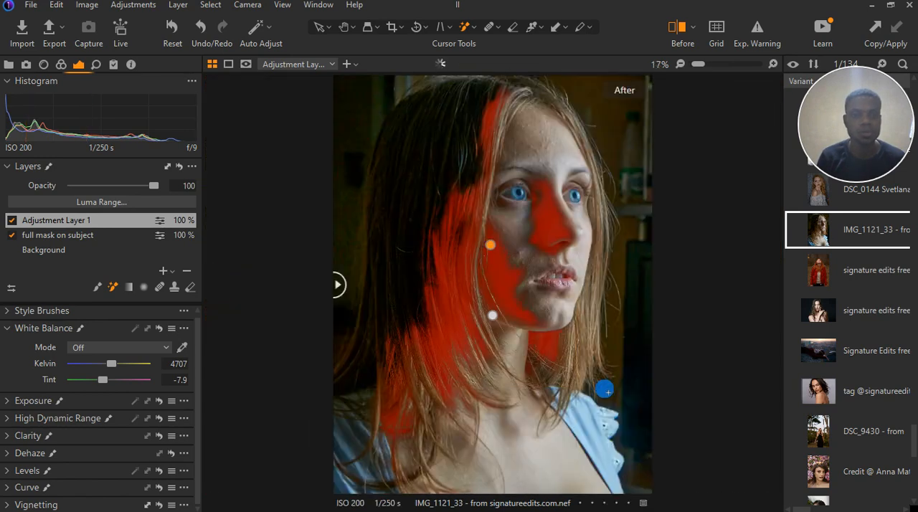
Extend the mask over the lower and outer strands of dark hair, the shaded shoulder and the background behind the head
scroll(346, 352, "up", 2)
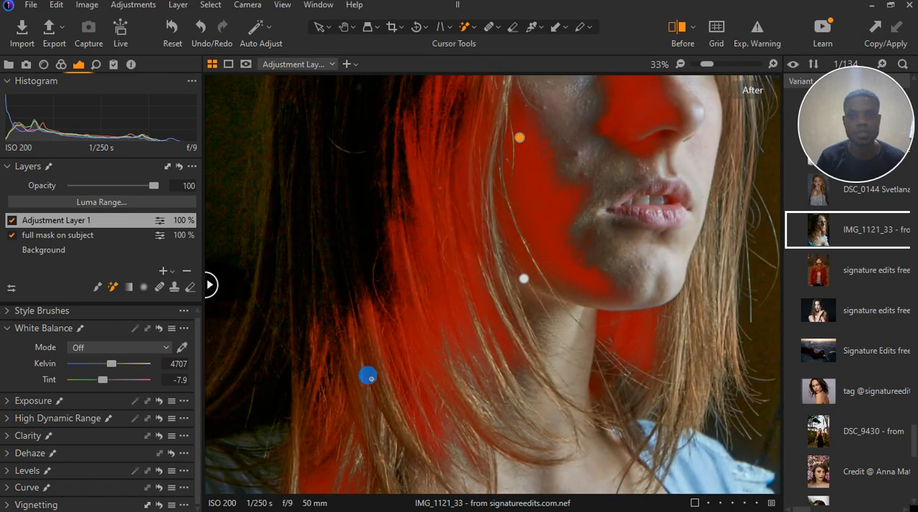
left_click(370, 380)
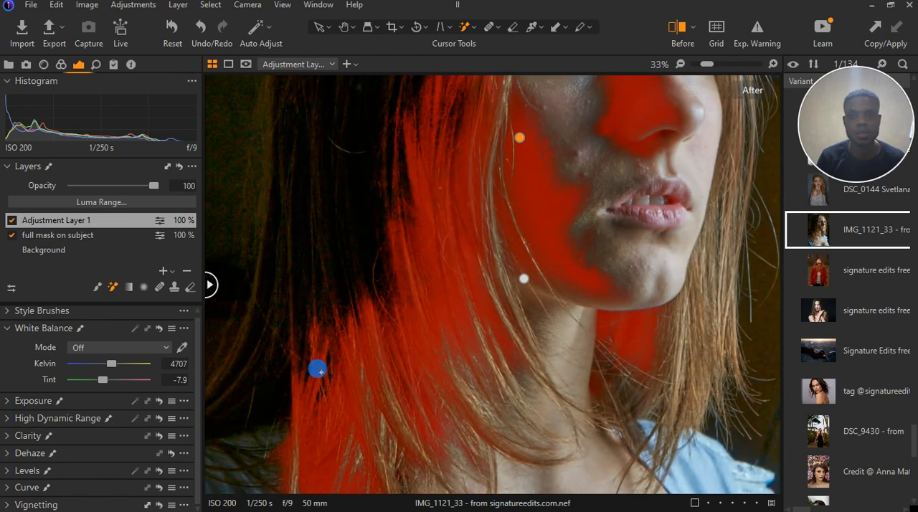
scroll(318, 369, "down", 1)
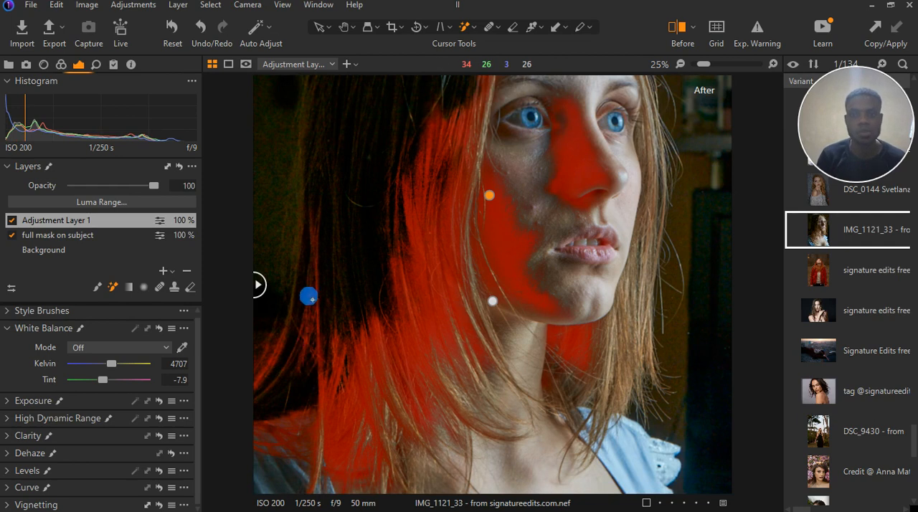
left_click(337, 276)
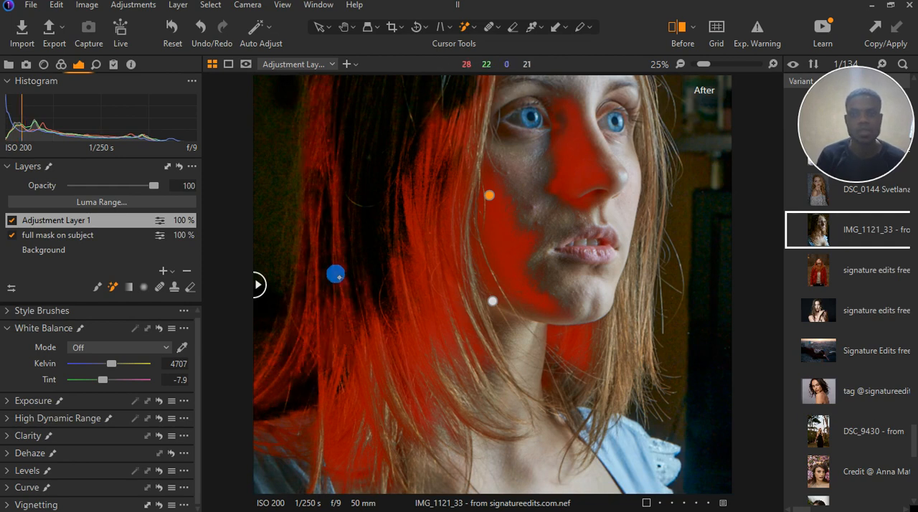
left_click(282, 234)
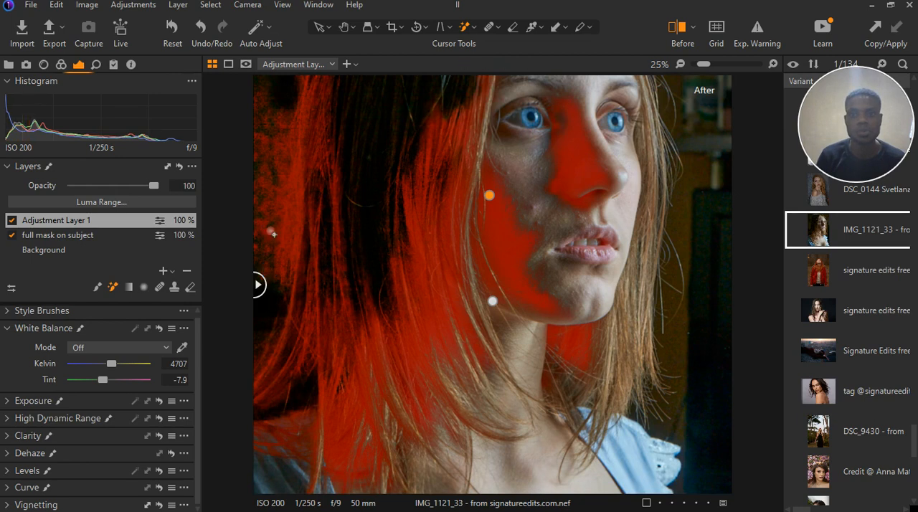
left_click(270, 231)
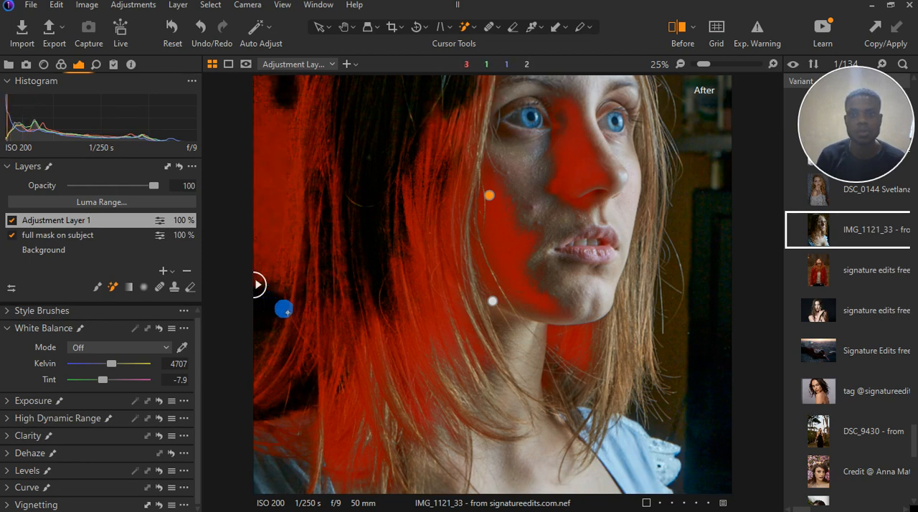
Mask the dark hair on the crown and shaded side of the head with the Magic Brush
key("ctrl+minus")
key("ctrl+0")
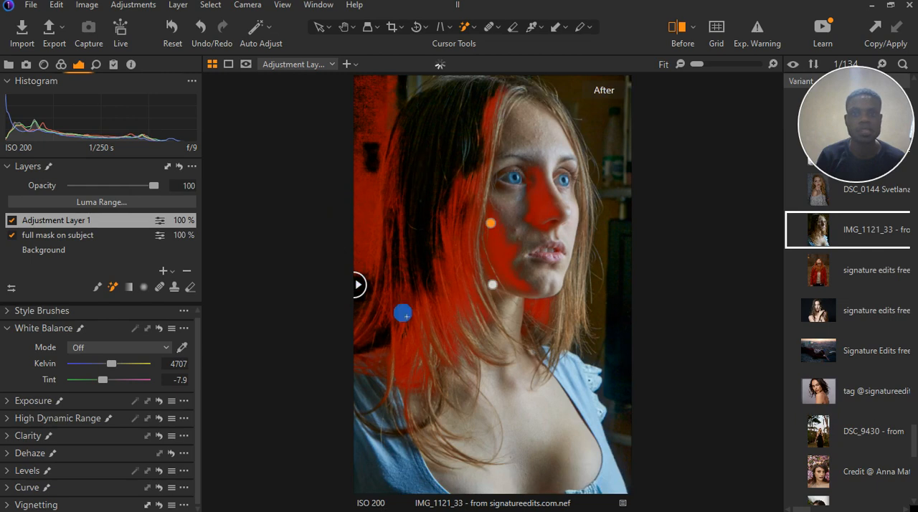
scroll(436, 118, "up", 2)
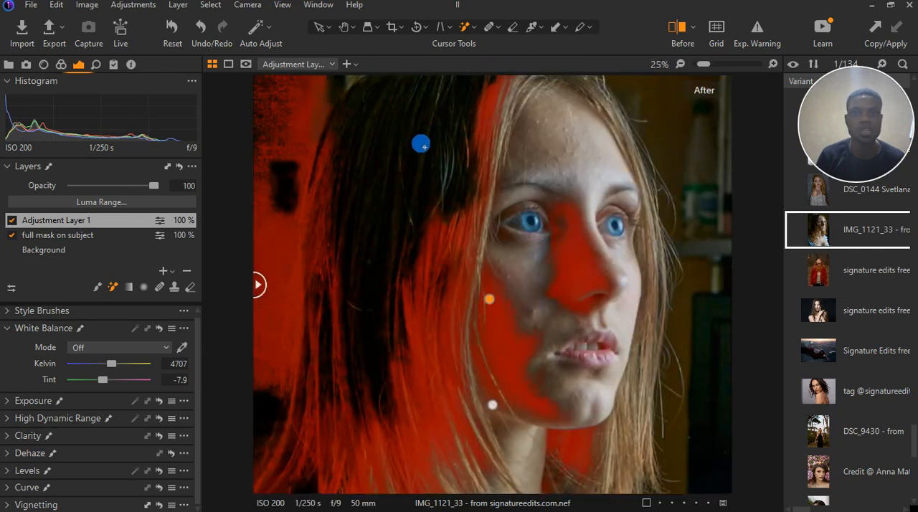
left_click_drag(426, 148, 369, 127)
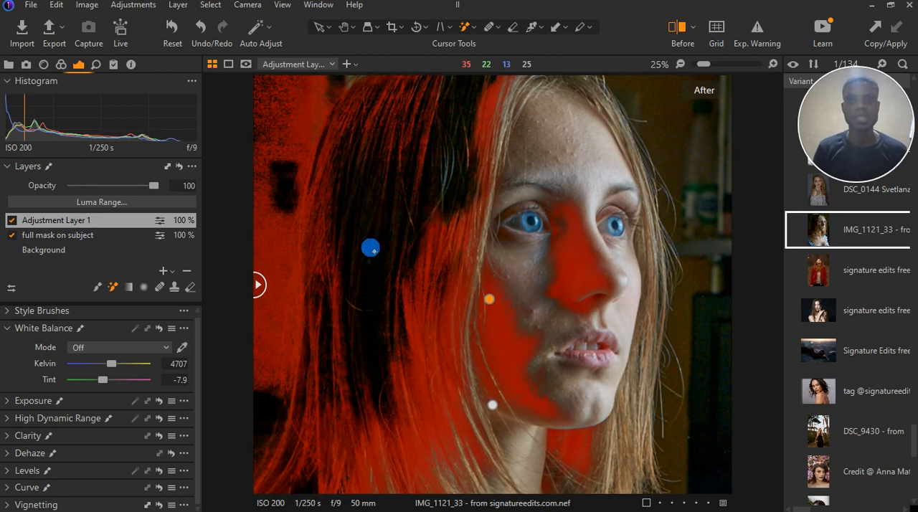
left_click(370, 209)
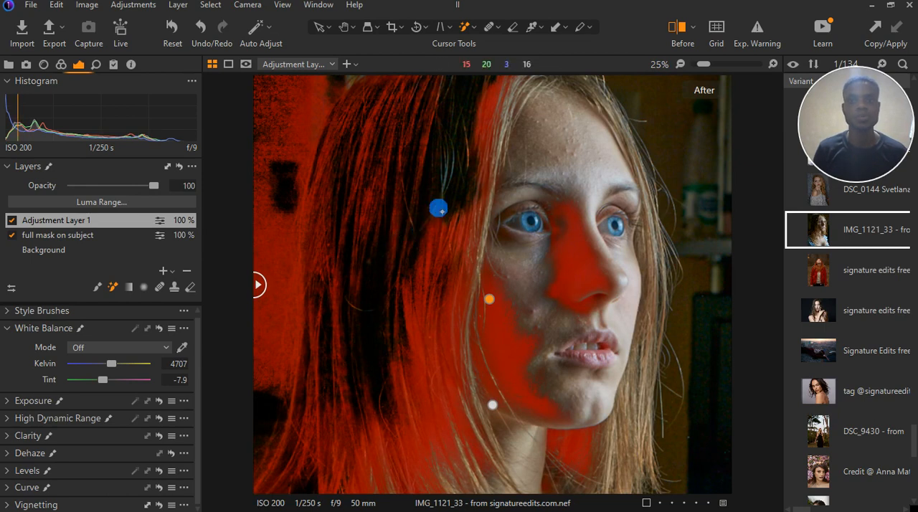
key("ctrl+0")
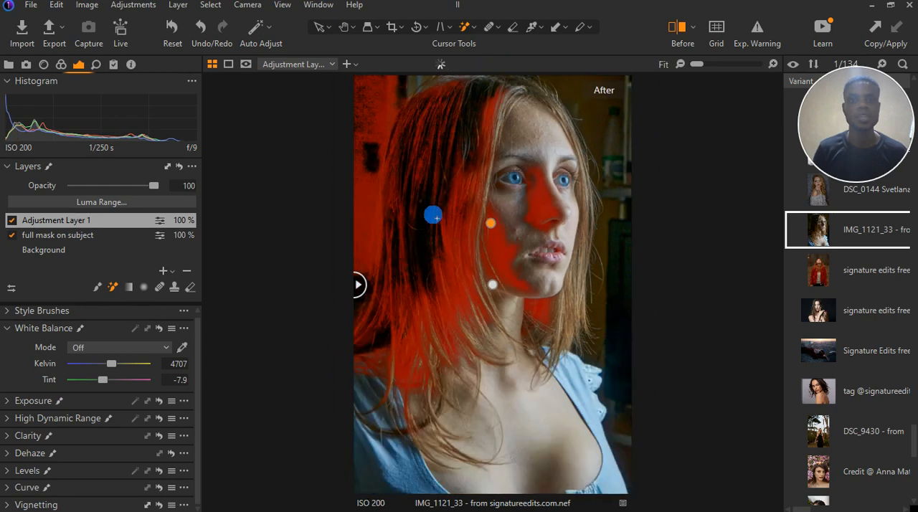
scroll(473, 83, "up", 2)
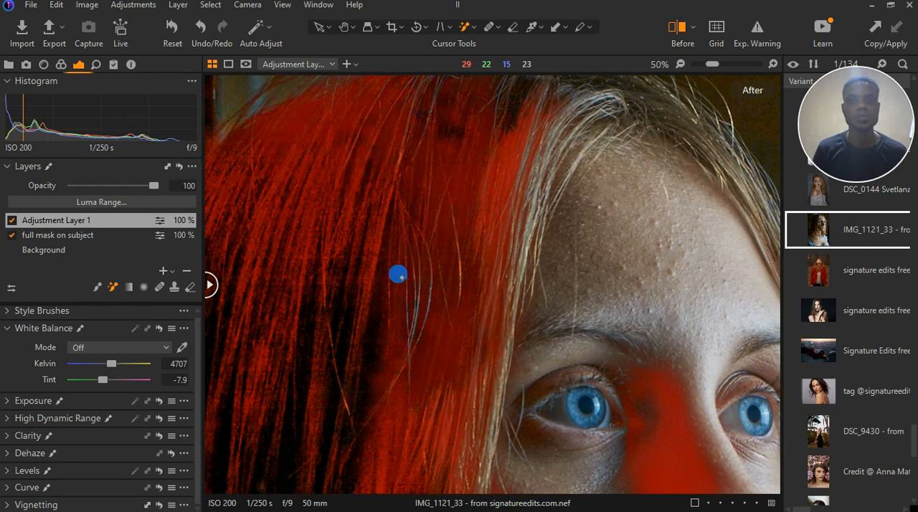
Add the dark background in front of the face, including the area beside the bottle and dark cabinet, to the mask
key("ctrl+0")
scroll(600, 137, "up", 2)
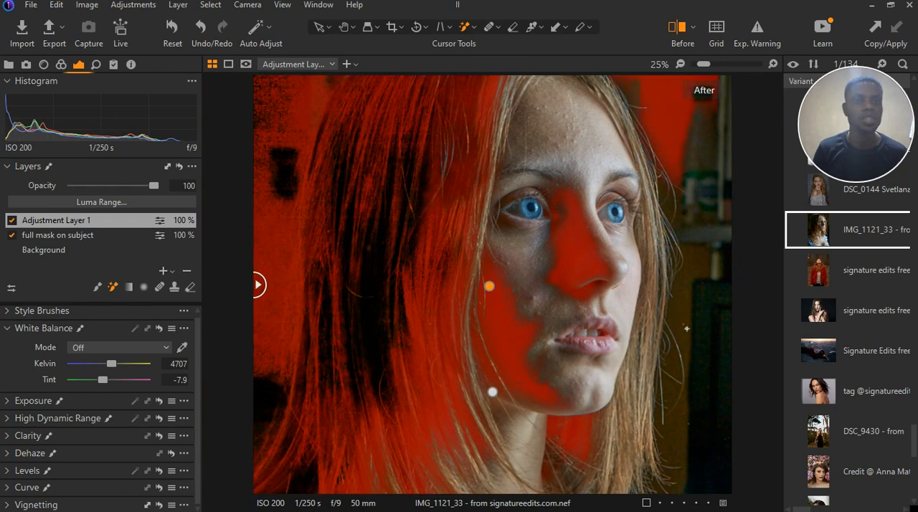
left_click(686, 329)
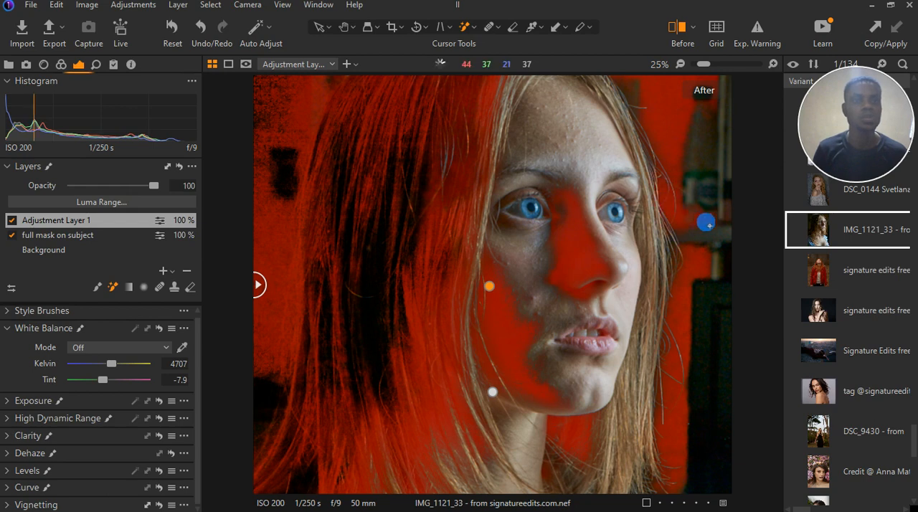
scroll(690, 278, "down", 2)
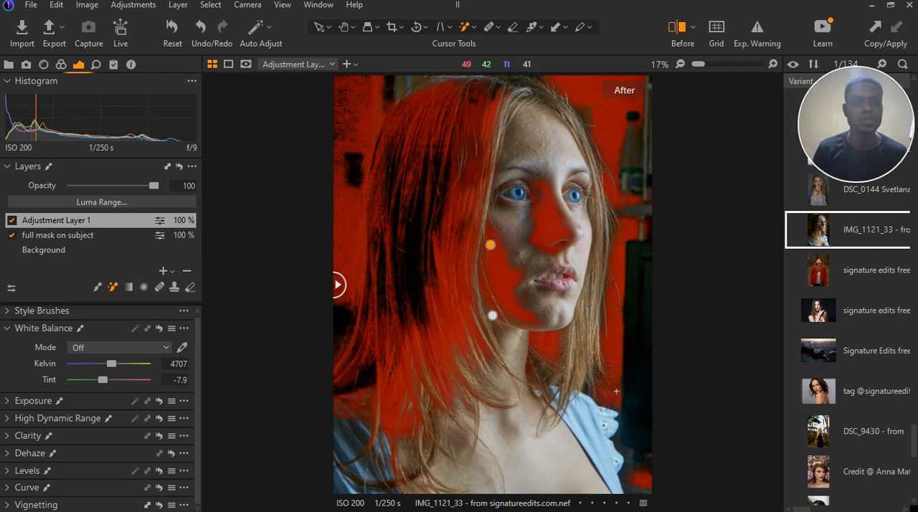
left_click(634, 258)
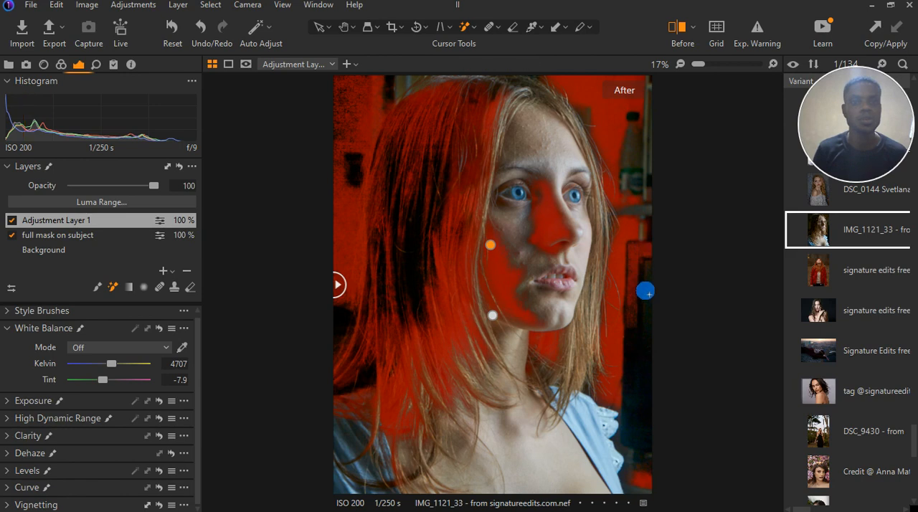
Fill the remaining gaps in the mask along the parting and the hair on top of the head
scroll(643, 278, "down", 1)
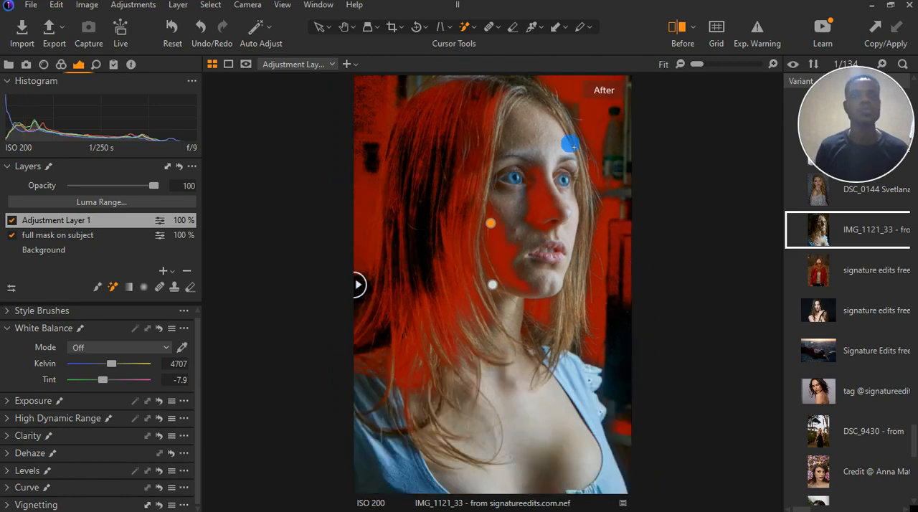
scroll(434, 93, "up", 3)
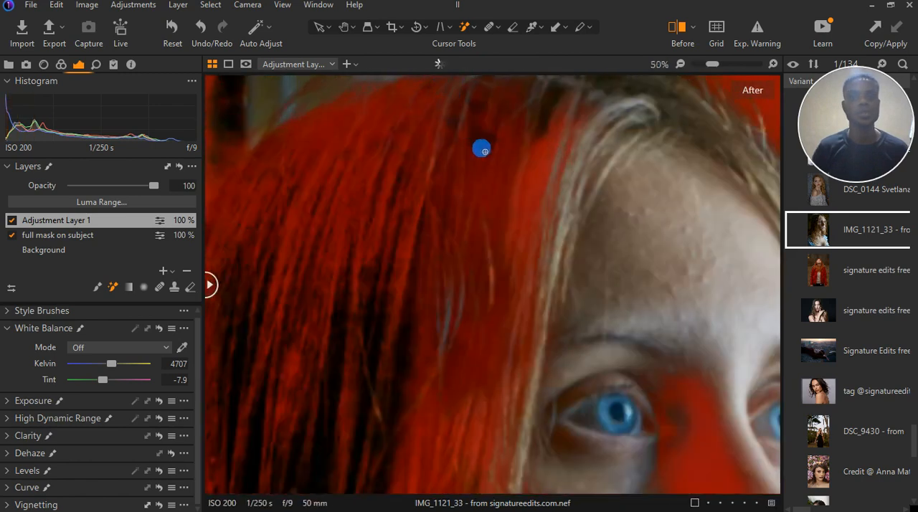
left_click_drag(494, 154, 482, 300)
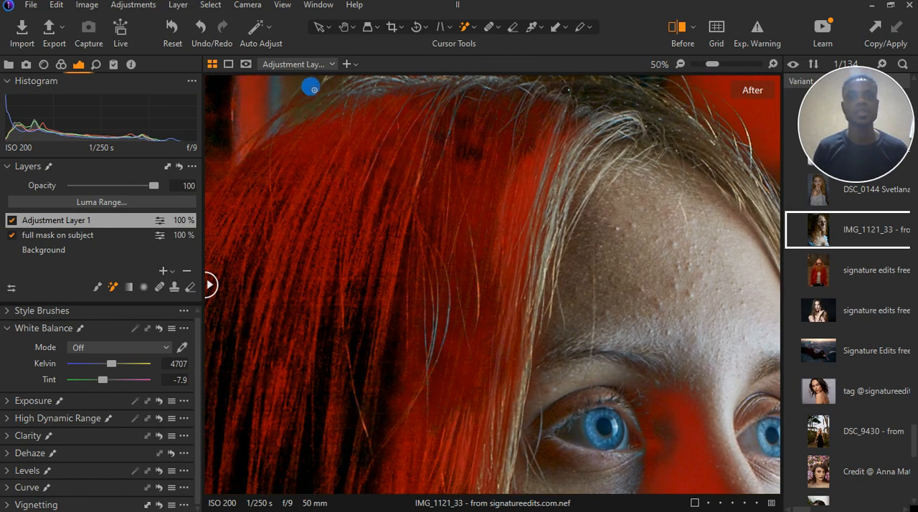
left_click(546, 87)
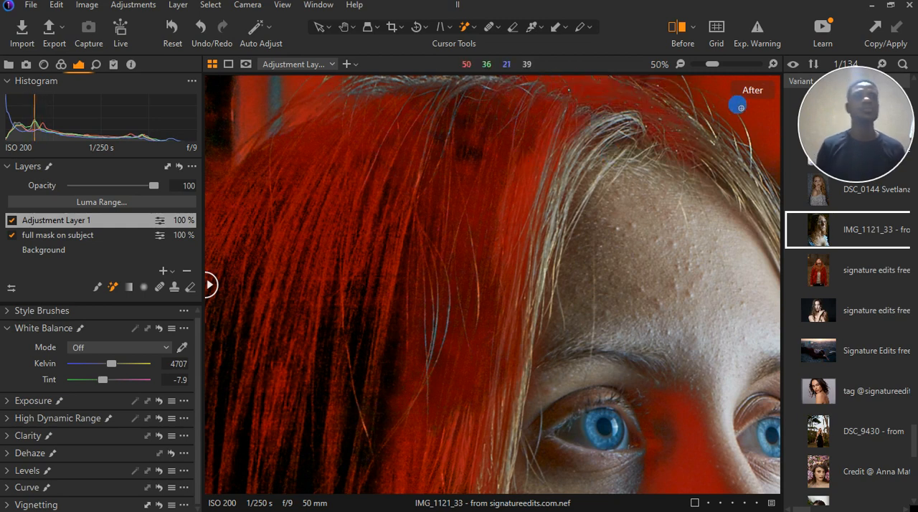
left_click(684, 100)
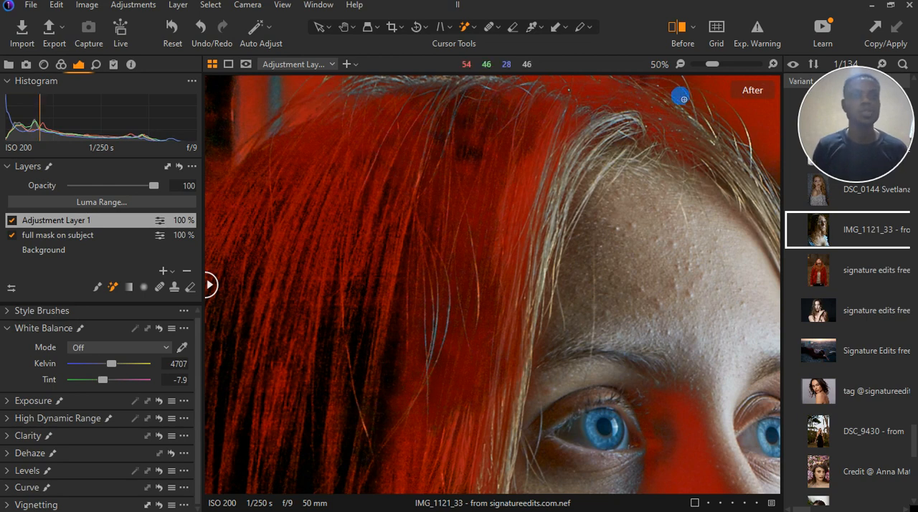
Mask the shadowed eyelid and outer corner of the eye on the shaded side of the face
scroll(450, 183, "down", 2)
scroll(493, 248, "up", 2)
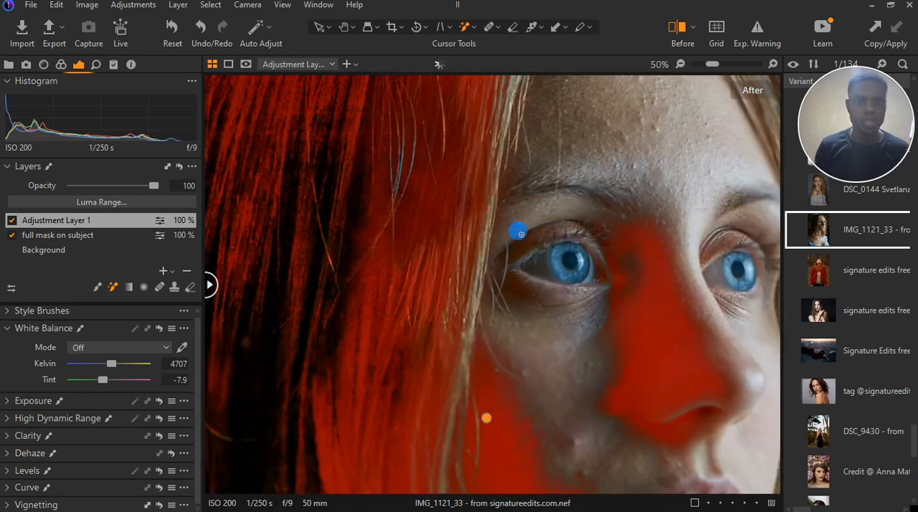
scroll(518, 232, "up", 1)
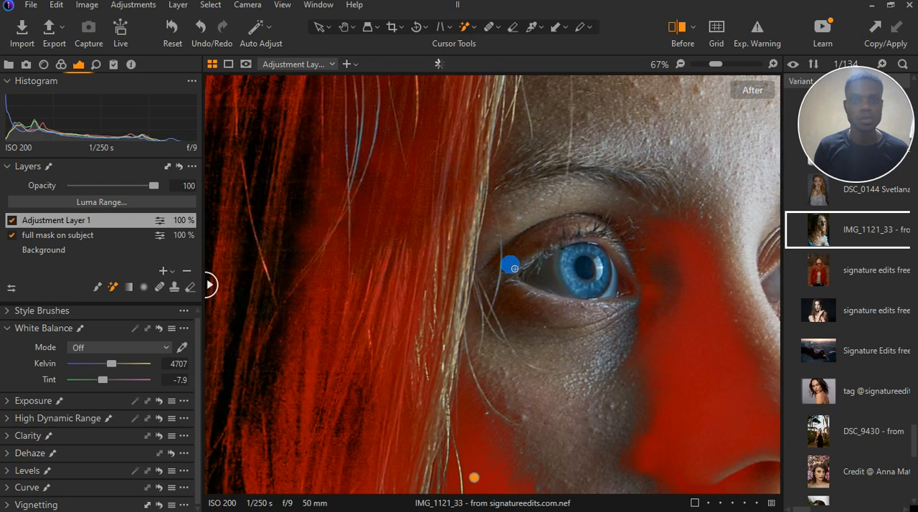
left_click_drag(514, 265, 491, 303)
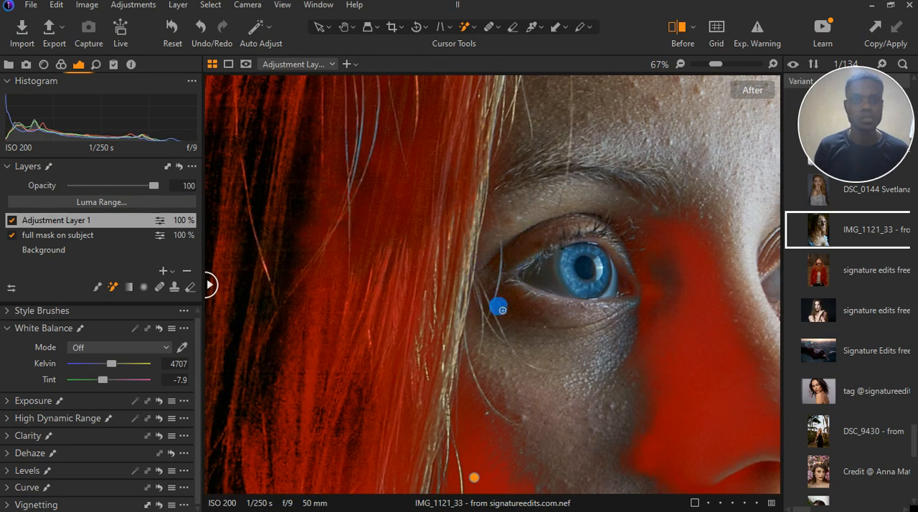
left_click(516, 310)
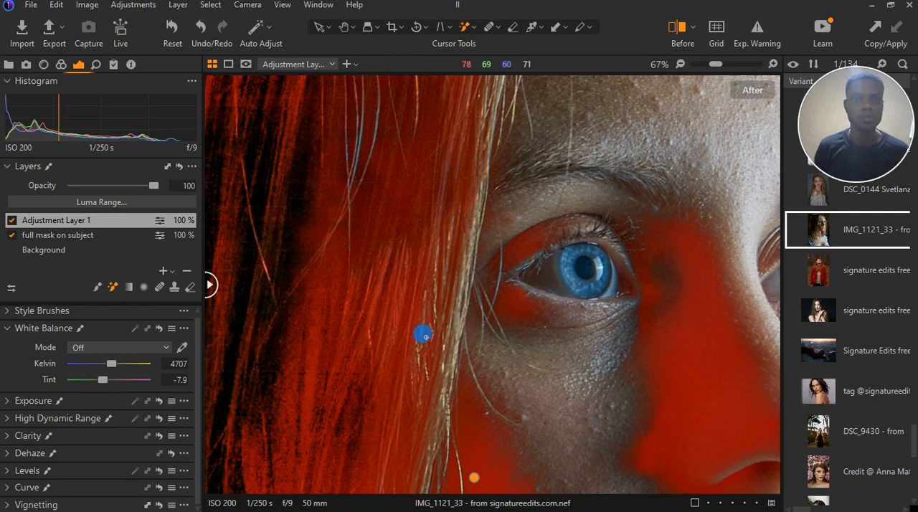
Brush the mask over the lighter hair strands framing the face, starting beside the shaded eye
scroll(422, 332, "down", 2)
scroll(645, 333, "up", 2)
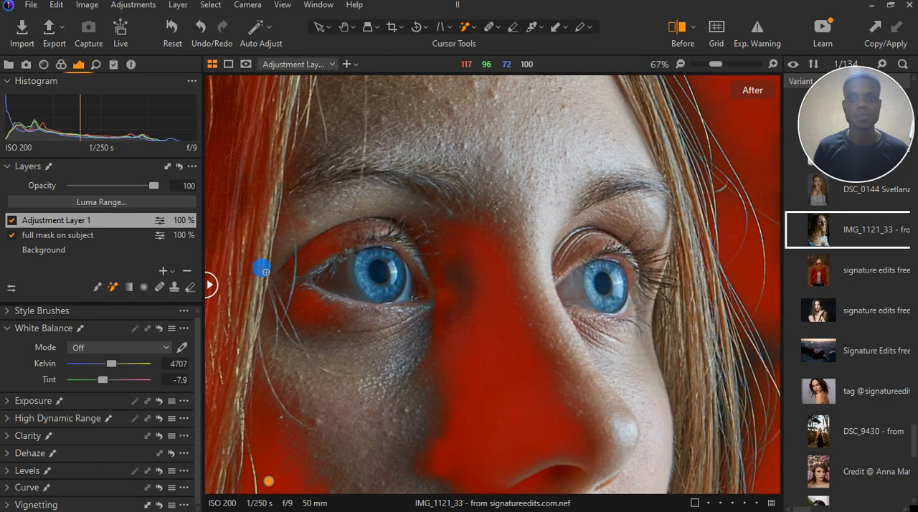
left_click_drag(264, 244, 264, 237)
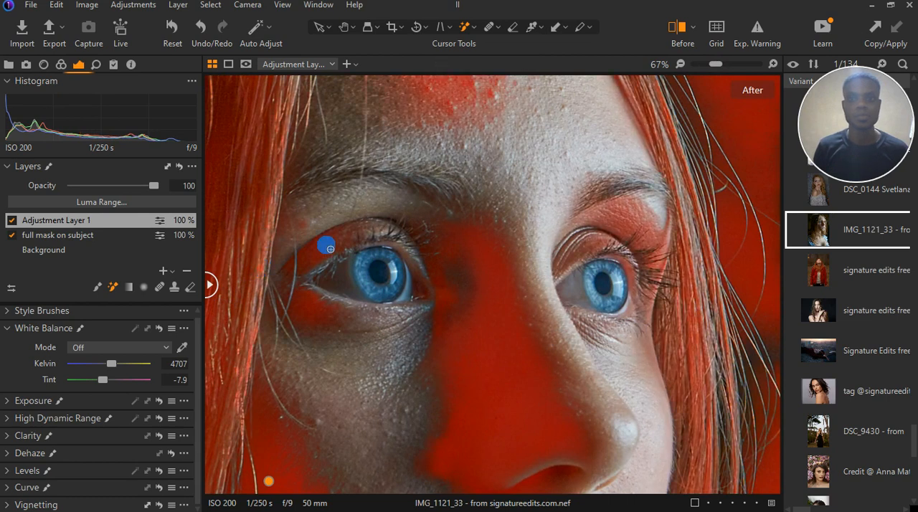
scroll(327, 246, "down", 4)
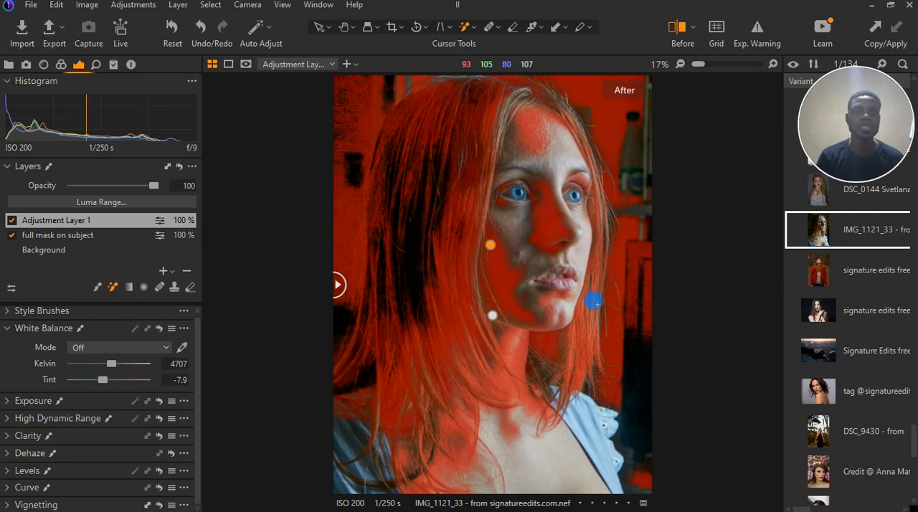
Hide the mask overlay, expand the Exposure and High Dynamic Range tools, and inspect the shadowed cheek and jaw up close
key("m")
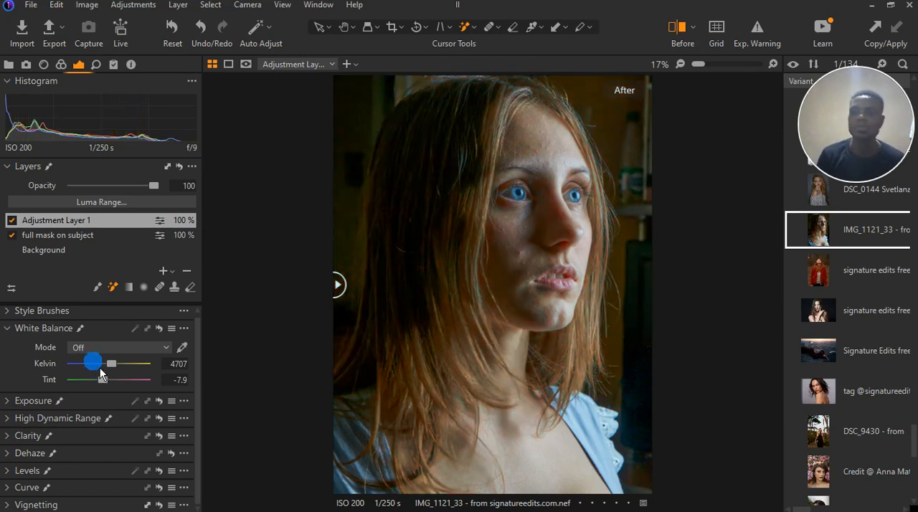
left_click(7, 327)
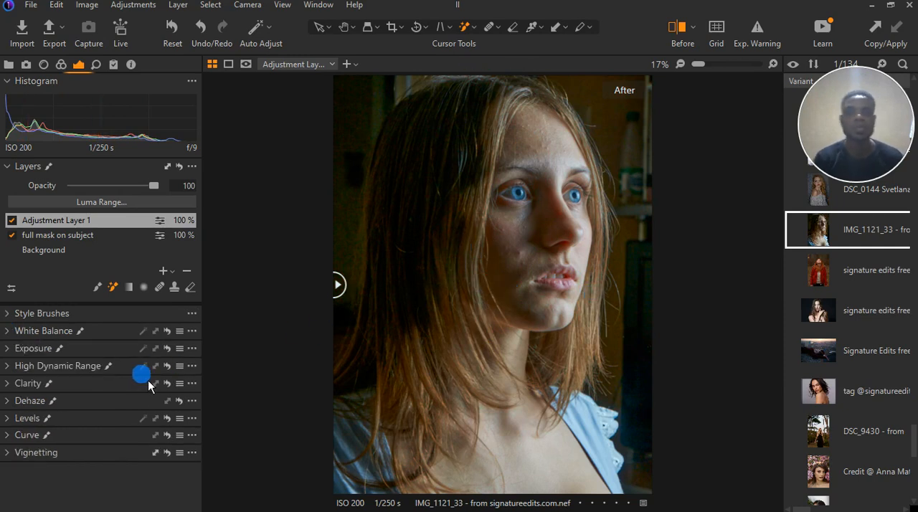
left_click(9, 350)
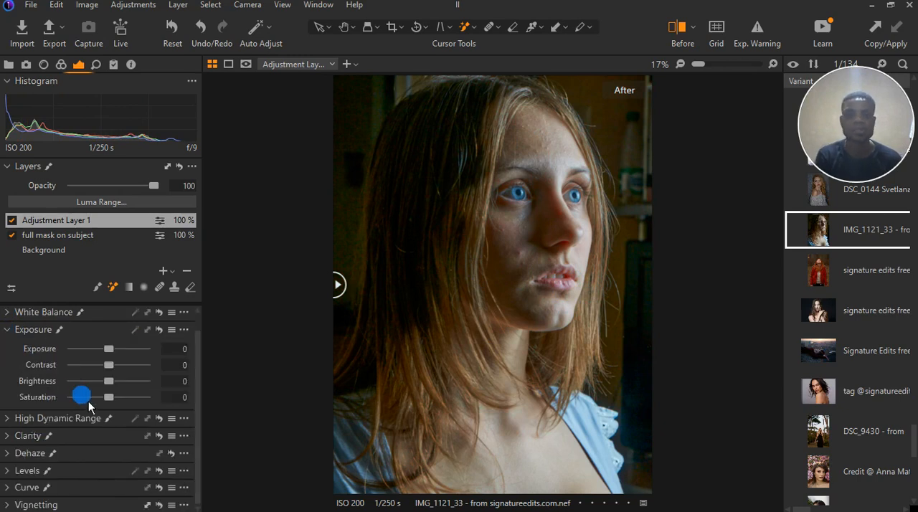
left_click(8, 419)
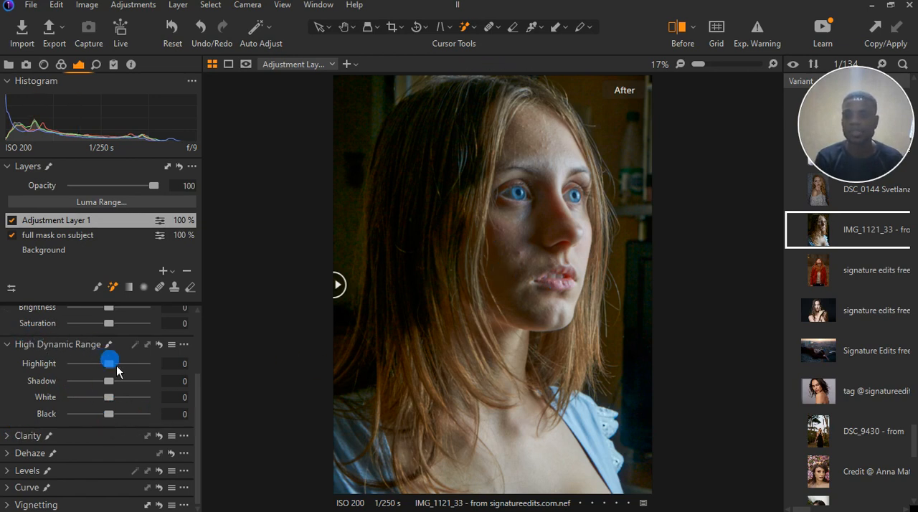
scroll(117, 370, "up", 2)
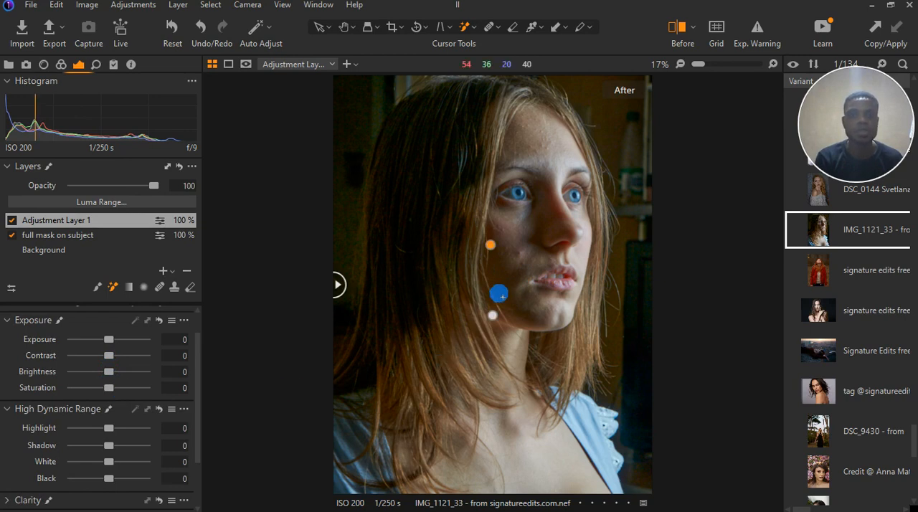
scroll(499, 302, "up", 3)
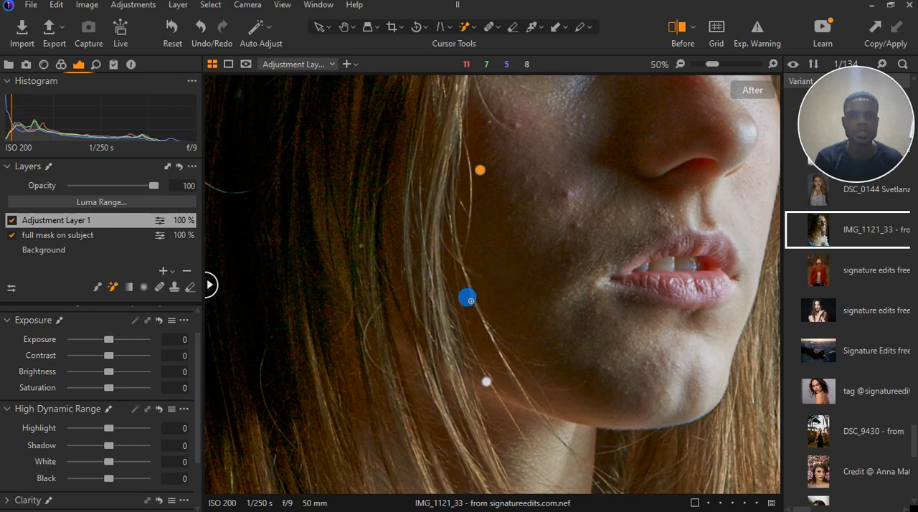
scroll(334, 317, "down", 1)
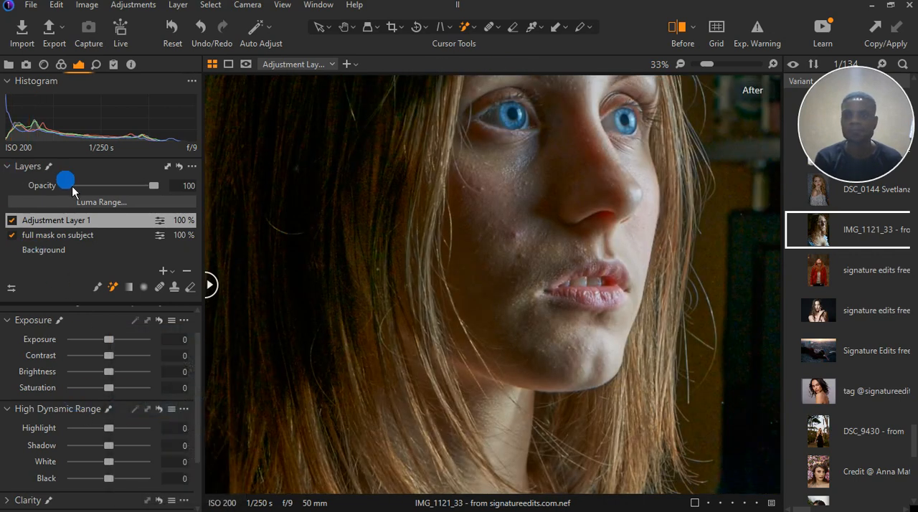
Open the Color Editor for Adjustment Layer 1, shift the hue of all colours to -18.2 and check the shaded face
left_click(68, 66)
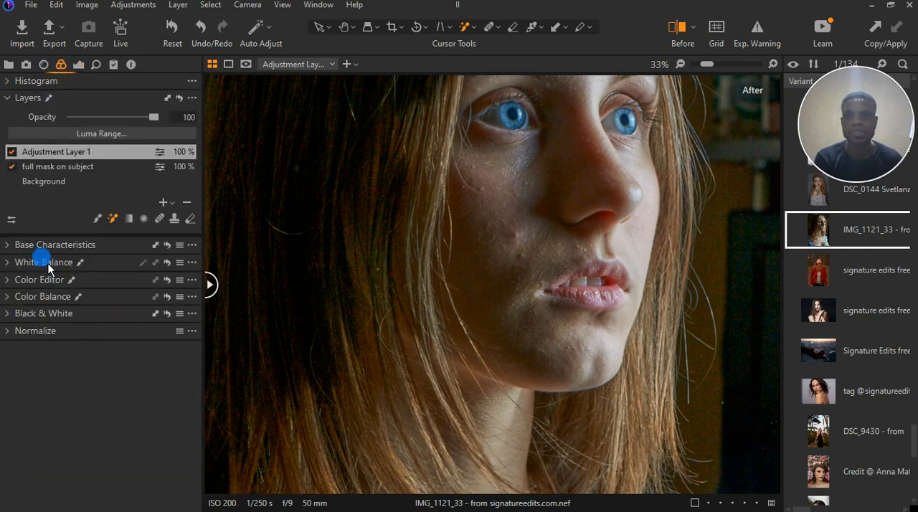
left_click(17, 281)
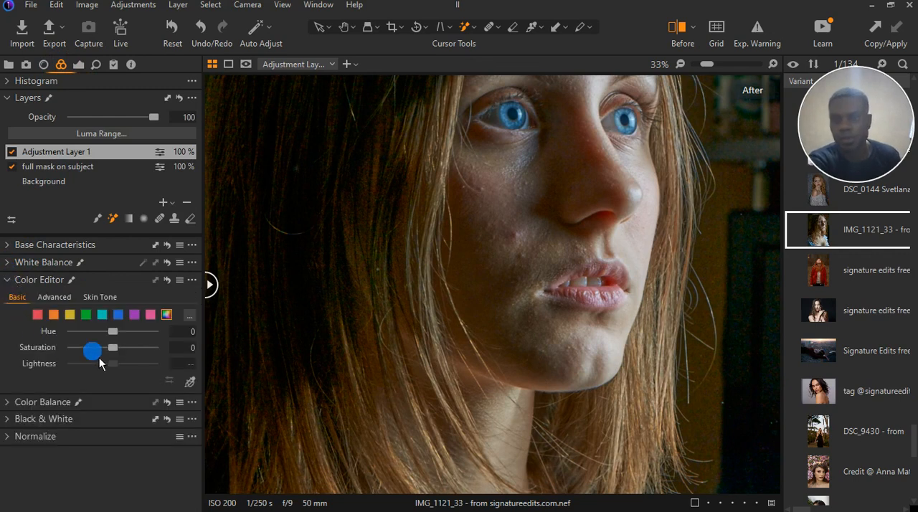
left_click_drag(115, 334, 97, 340)
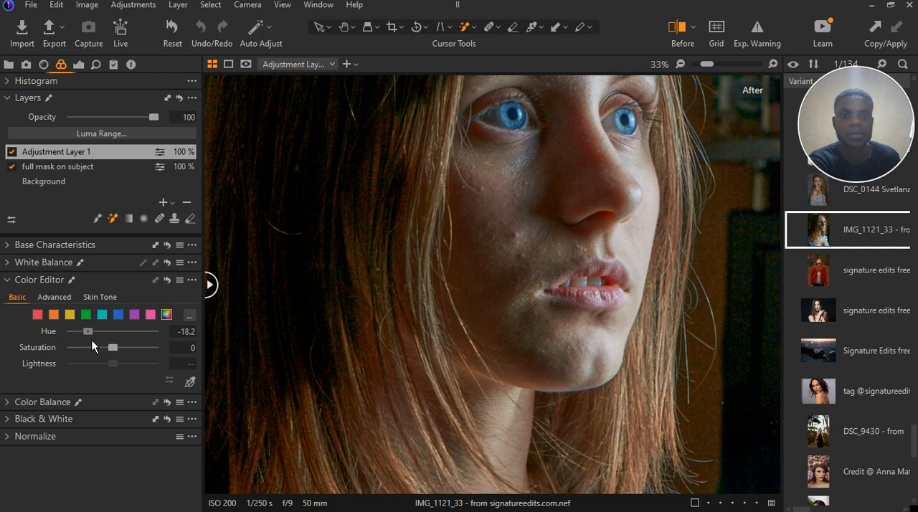
scroll(508, 332, "down", 3)
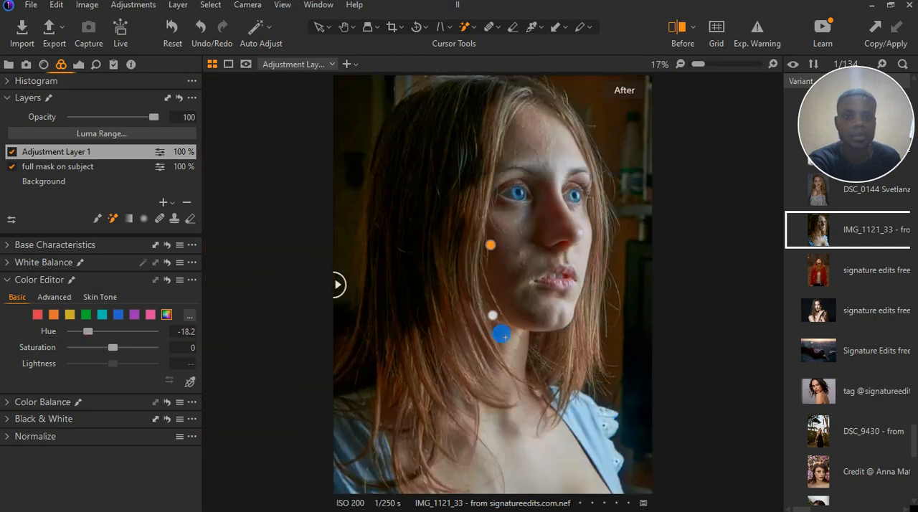
scroll(554, 319, "up", 1)
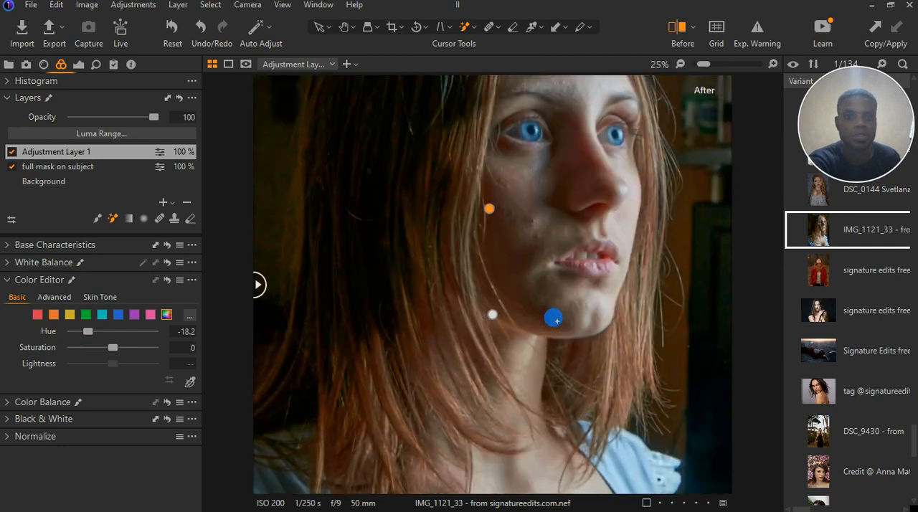
scroll(544, 249, "up", 1)
scroll(544, 249, "up", 1)
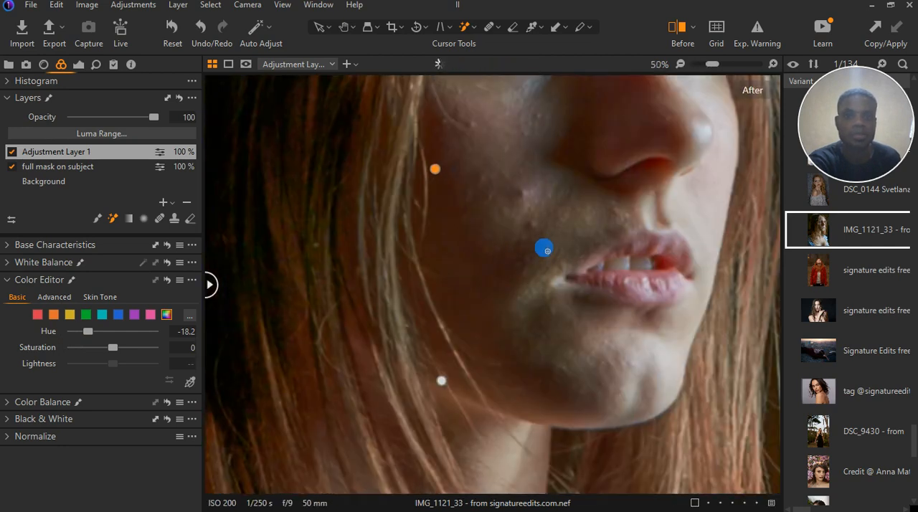
scroll(544, 250, "down", 1)
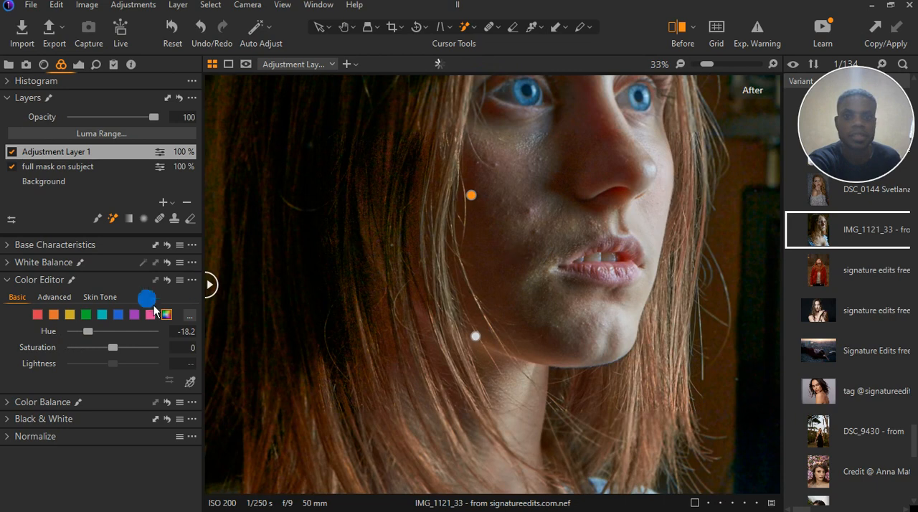
Reduce the saturation of all colours to -23.6 and reset their hue to 0
left_click_drag(97, 336, 104, 358)
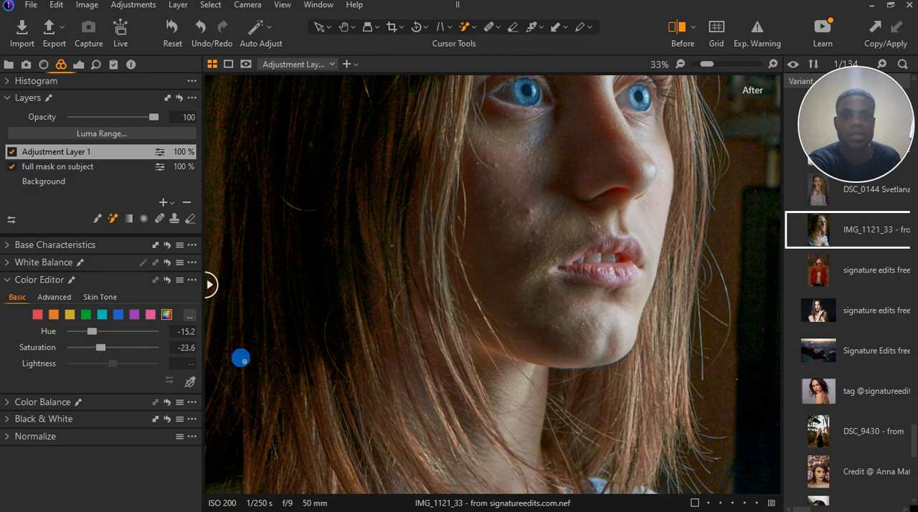
scroll(311, 363, "down", 3)
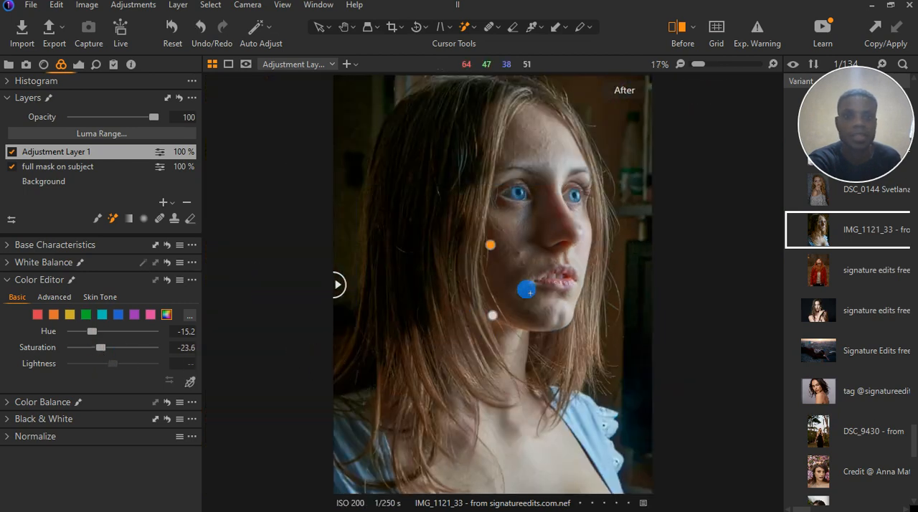
scroll(528, 287, "up", 2)
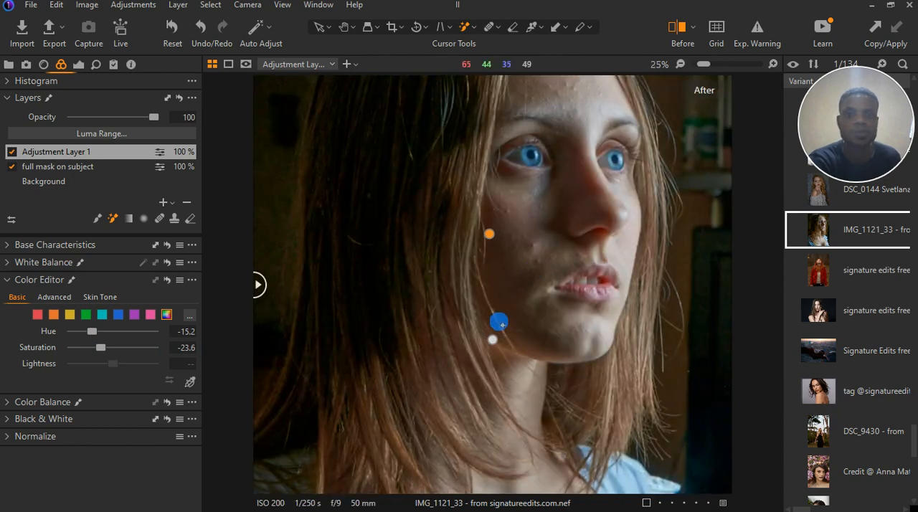
left_click_drag(93, 331, 97, 331)
double_click(97, 331)
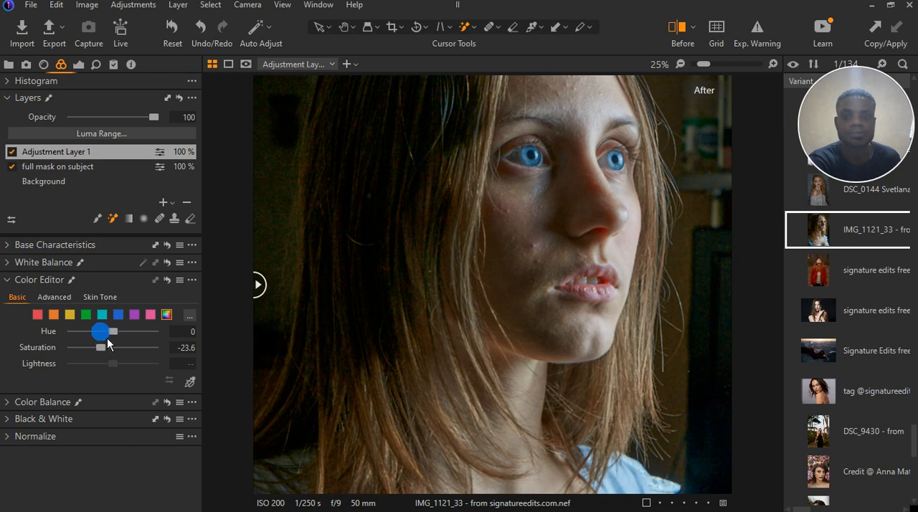
Shift the hue of the yellow tones to -23.6 and compare the shaded skin up close and in full view
left_click(72, 317)
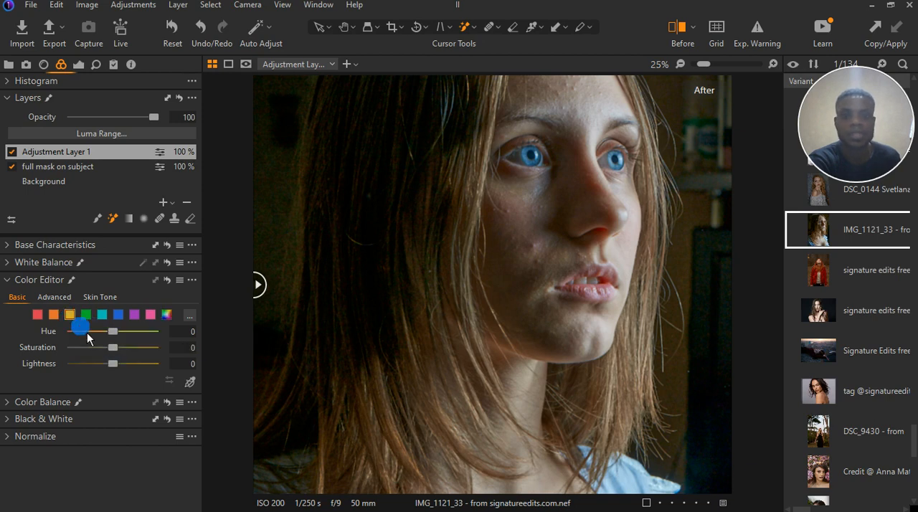
left_click_drag(119, 339, 95, 334)
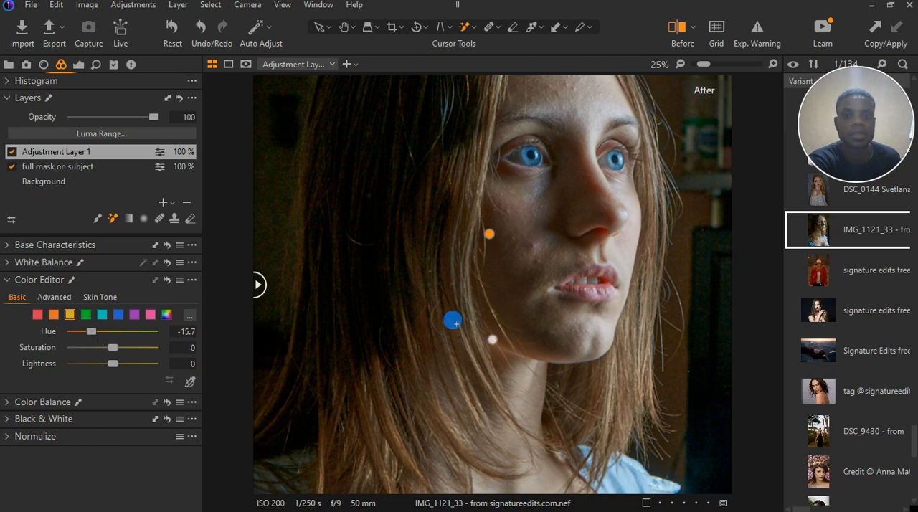
scroll(452, 321, "down", 3)
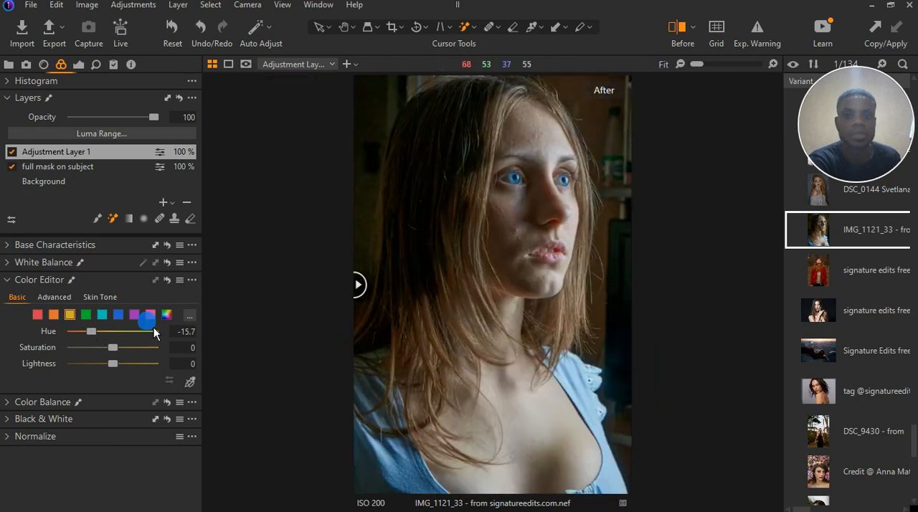
left_click_drag(91, 331, 90, 342)
left_click_drag(89, 336, 90, 336)
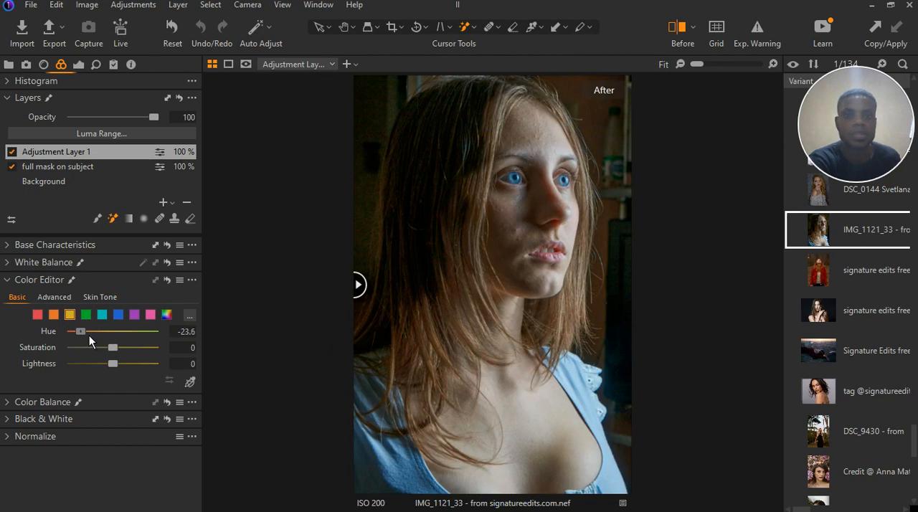
scroll(525, 235, "up", 3)
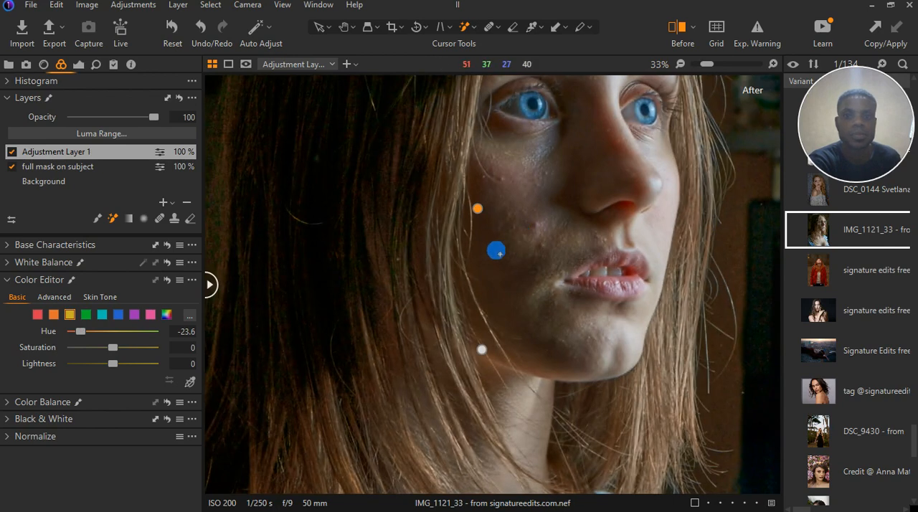
scroll(496, 251, "down", 2)
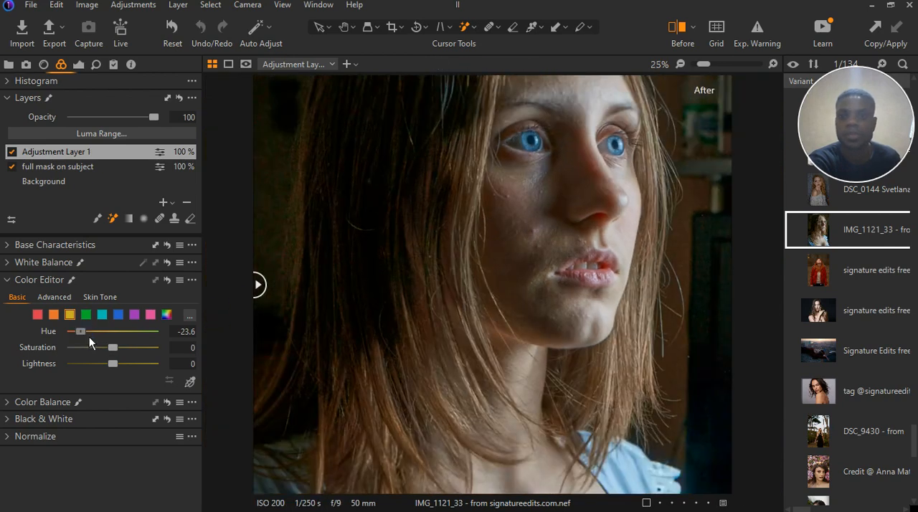
Push the hue of the yellow tones further towards orange, to -29
mouse_move(81, 332)
left_mouse_down()
mouse_move(78, 343)
mouse_move(97, 342)
mouse_move(87, 335)
left_mouse_up()
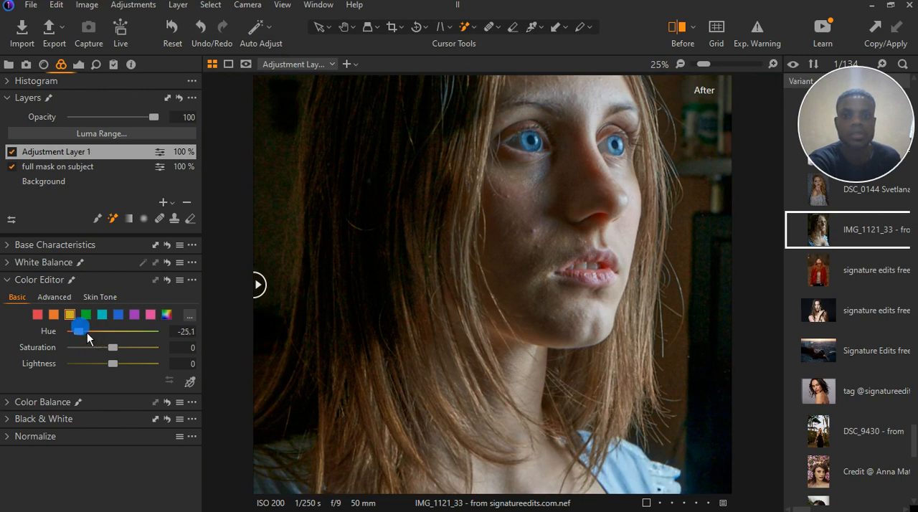
left_click_drag(88, 334, 81, 334)
left_click(74, 330)
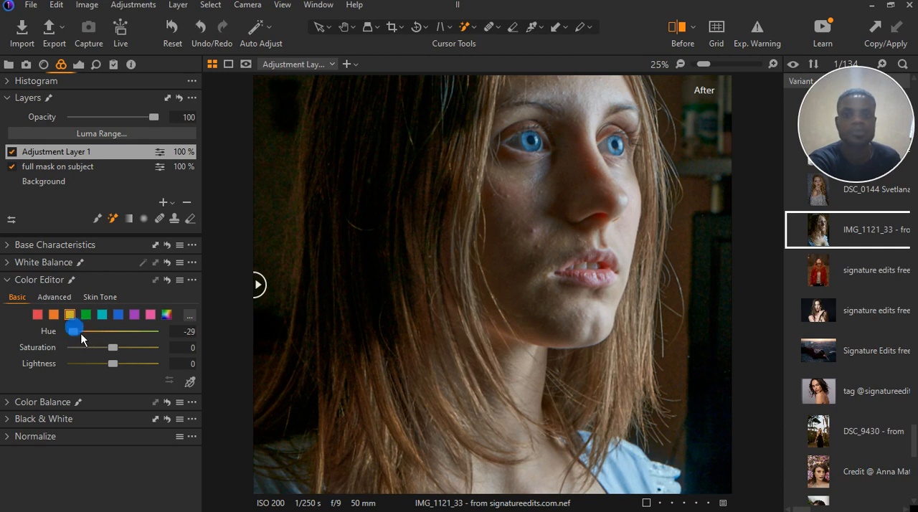
Try a stronger hue shift on all colours, reset it, and set the overall hue to -7.9
left_click(167, 315)
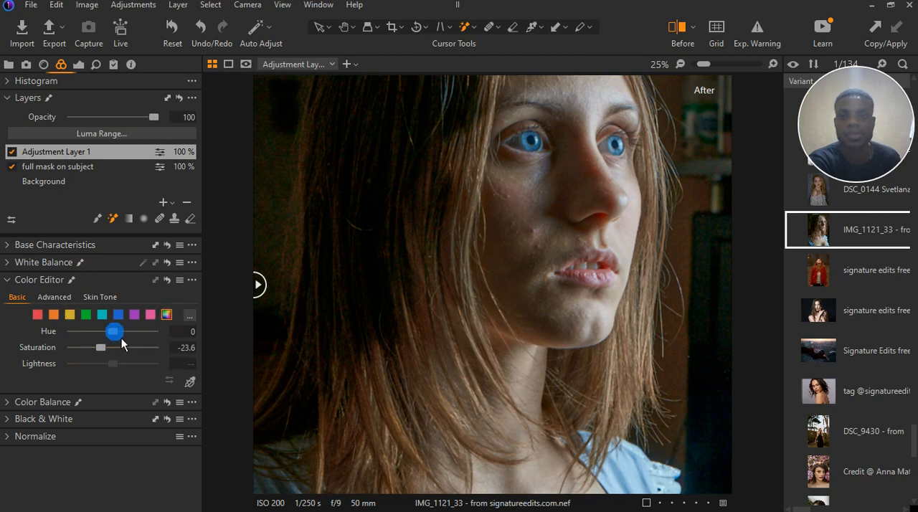
left_click_drag(122, 338, 90, 339)
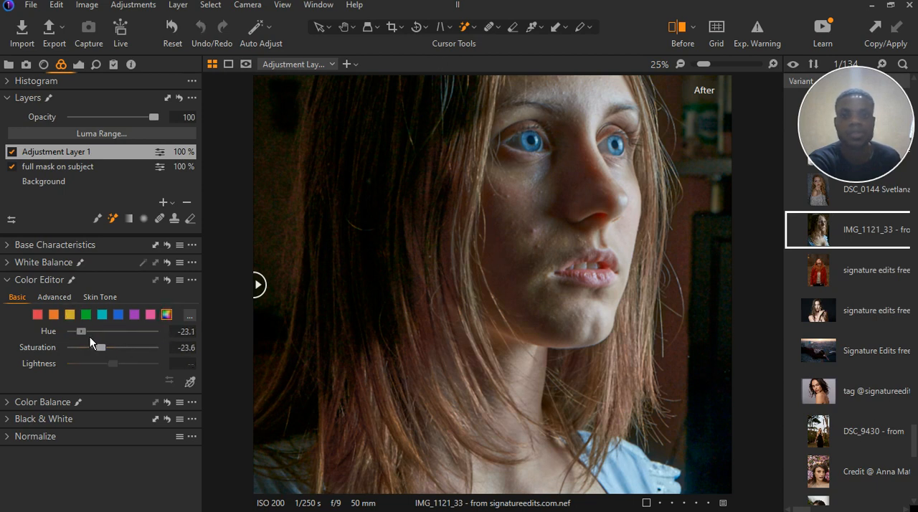
double_click(90, 337)
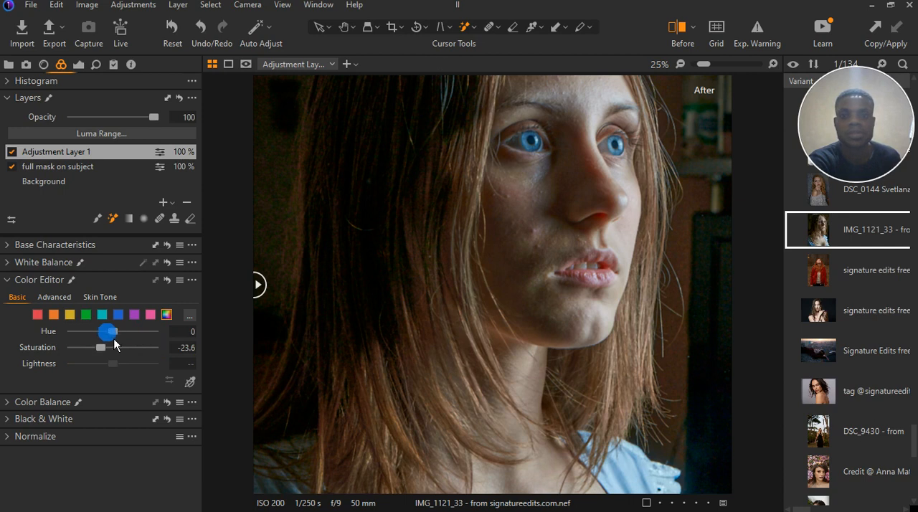
left_click_drag(116, 338, 106, 339)
left_click_drag(105, 339, 105, 338)
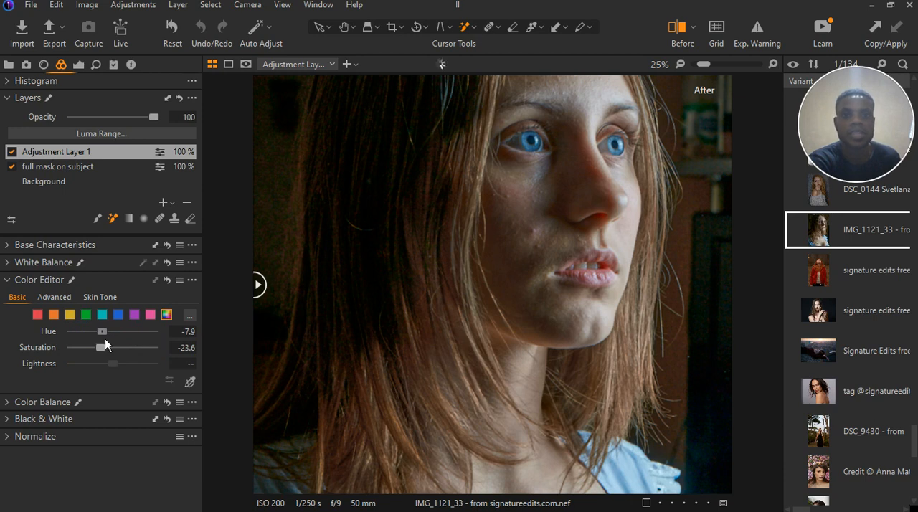
scroll(385, 316, "down", 3)
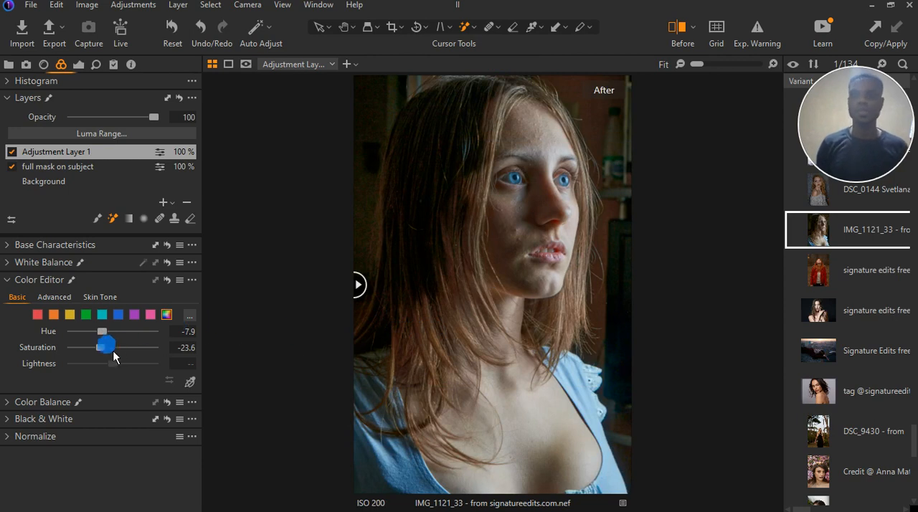
Set the hue of the yellow tones to -19.2 in the Color Editor
left_click(71, 316)
left_click_drag(86, 337, 94, 342)
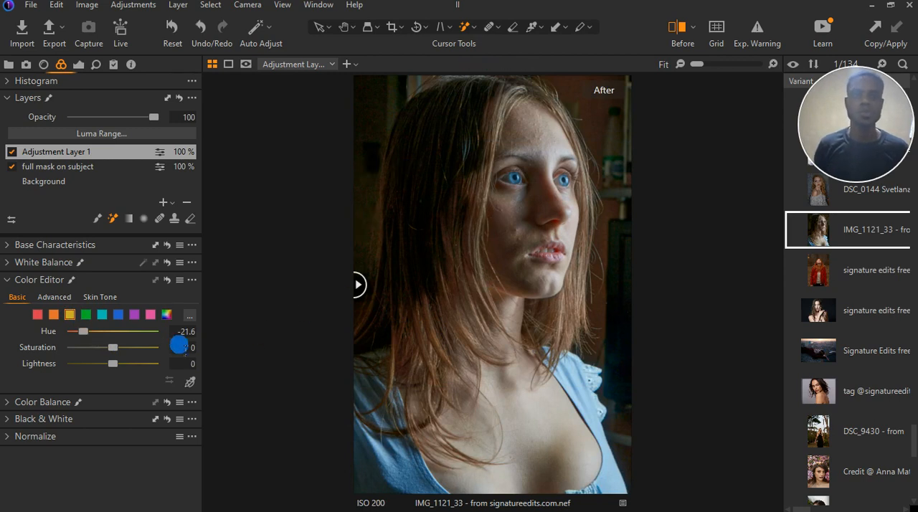
left_click_drag(84, 331, 87, 332)
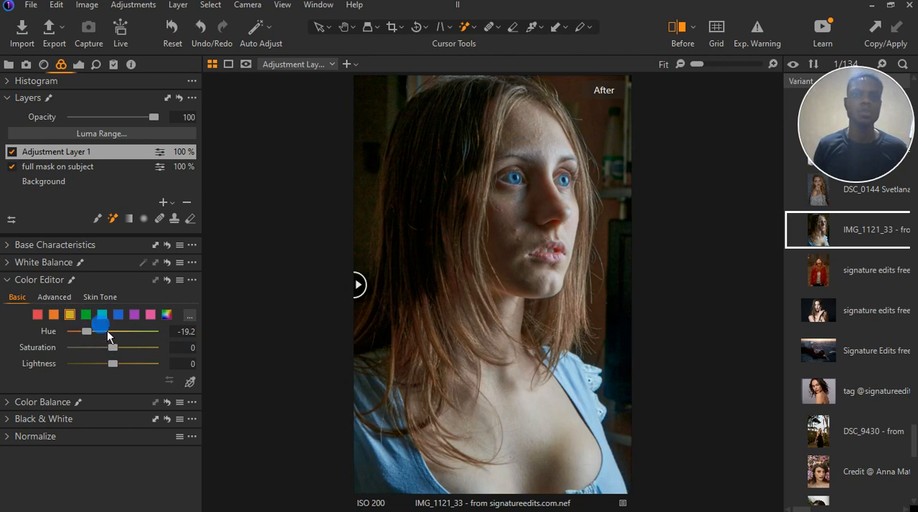
Set the orange tones to hue 3.9 and saturation 13.1, trying stronger hue shifts in both directions first
left_click(54, 314)
left_click_drag(112, 332, 136, 336)
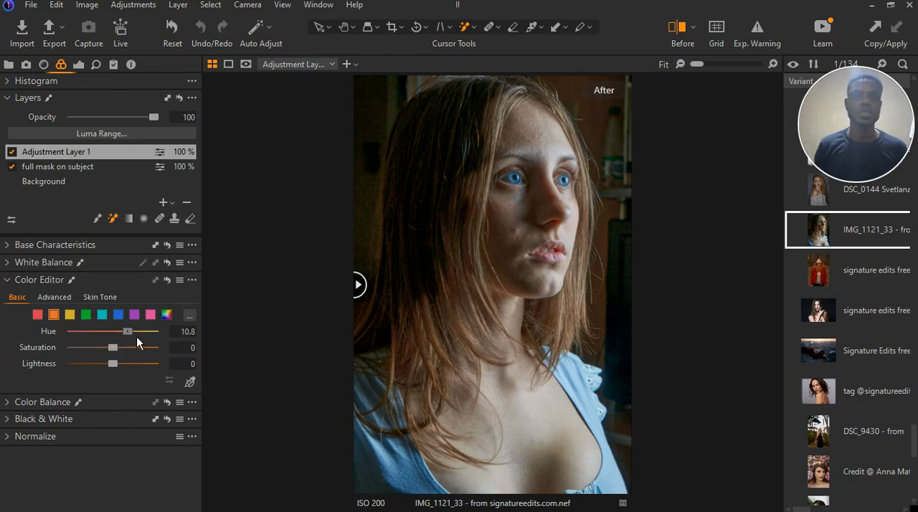
left_click_drag(164, 336, 98, 336)
double_click(92, 330)
left_click_drag(116, 332, 123, 338)
left_click_drag(117, 332, 129, 353)
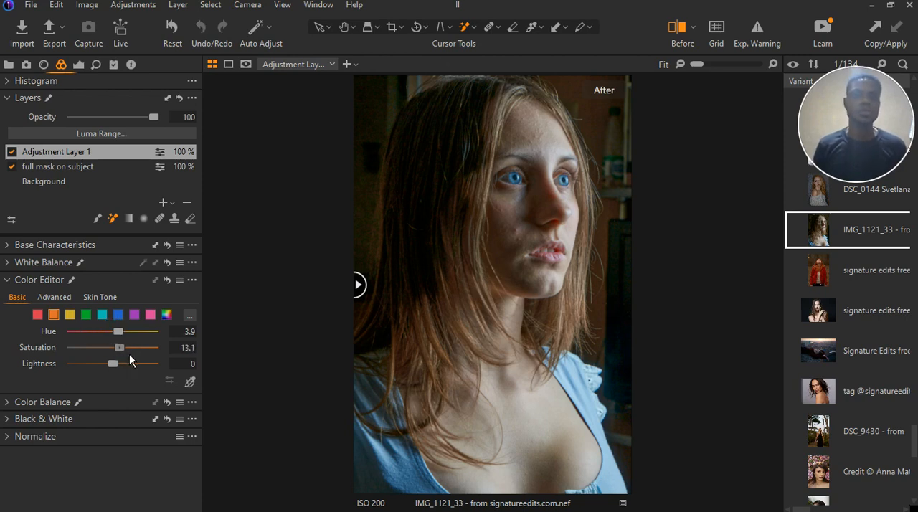
Reduce the saturation of the orange tones to 6.6, check the face up close, and collapse the Color Editor
left_click_drag(129, 353, 125, 354)
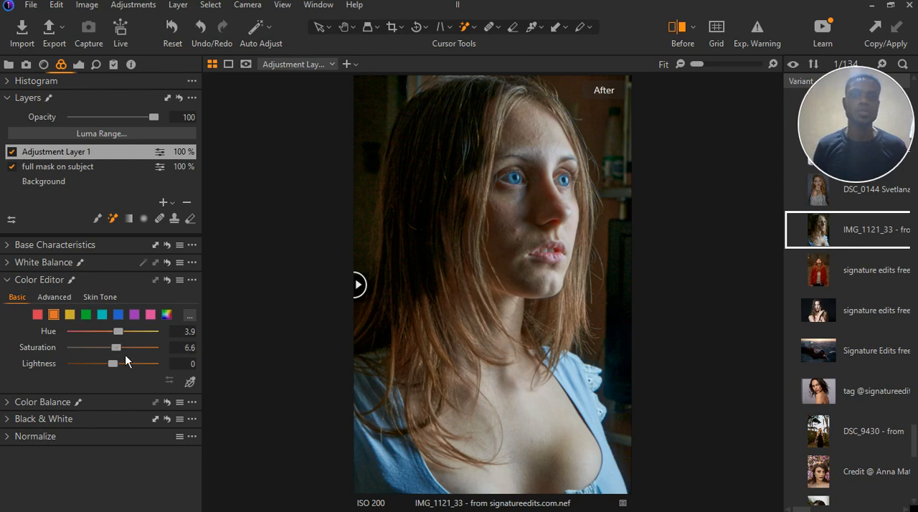
scroll(514, 259, "up", 2)
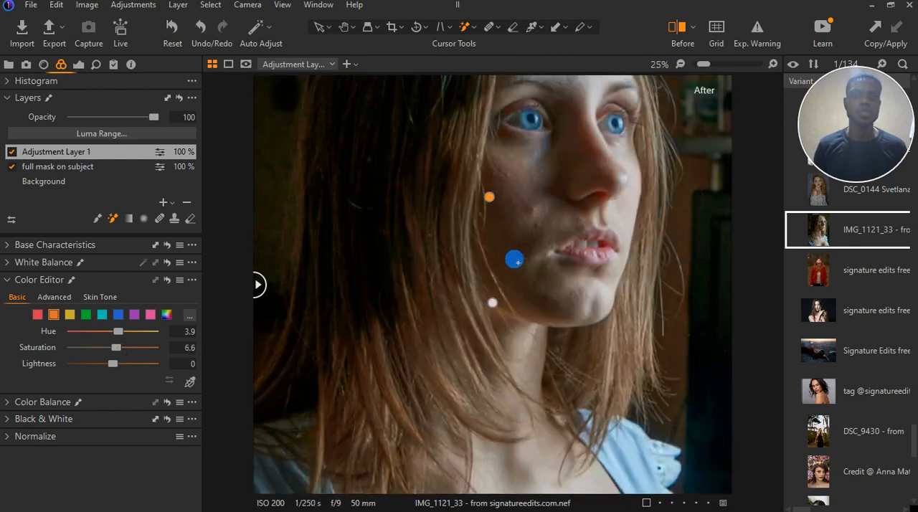
scroll(519, 267, "down", 2)
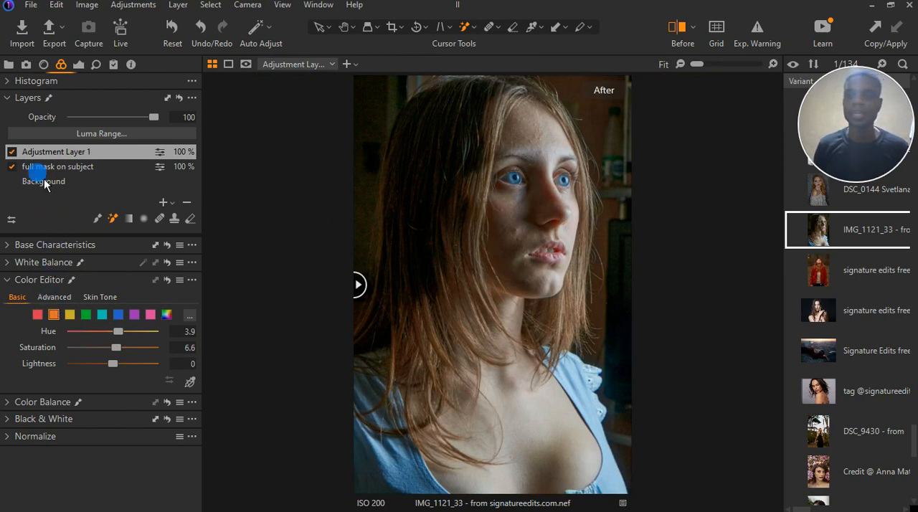
left_click(21, 283)
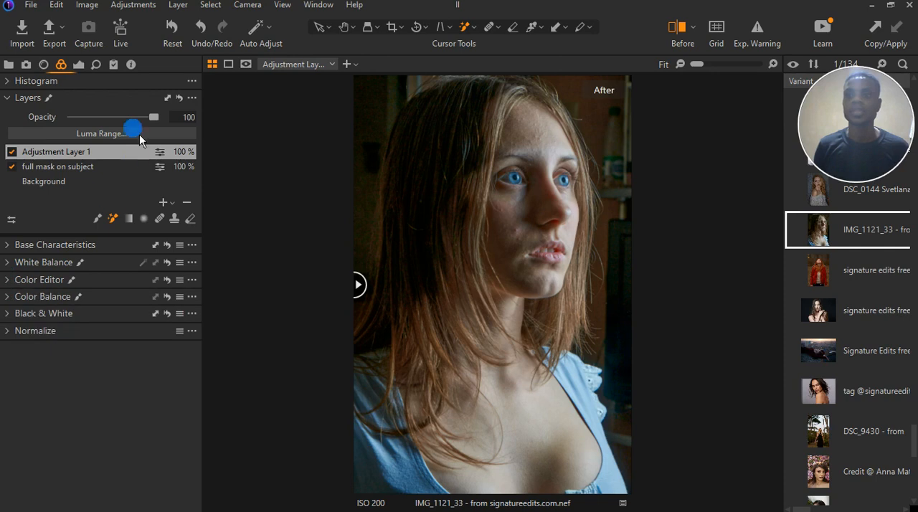
Set Adjustment Layer 1's exposure to 0.15 and brightness to 7, trying a stronger exposure of 0.65 first
left_click(78, 65)
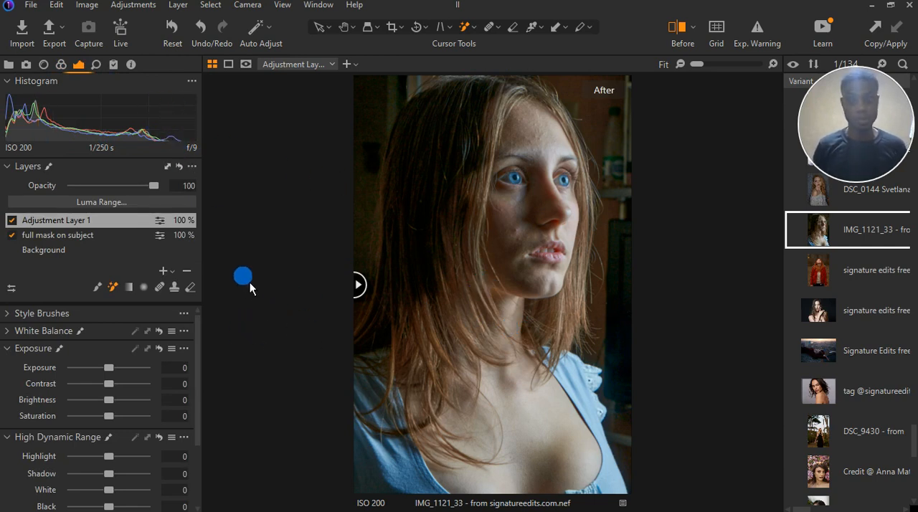
scroll(74, 445, "down", 2)
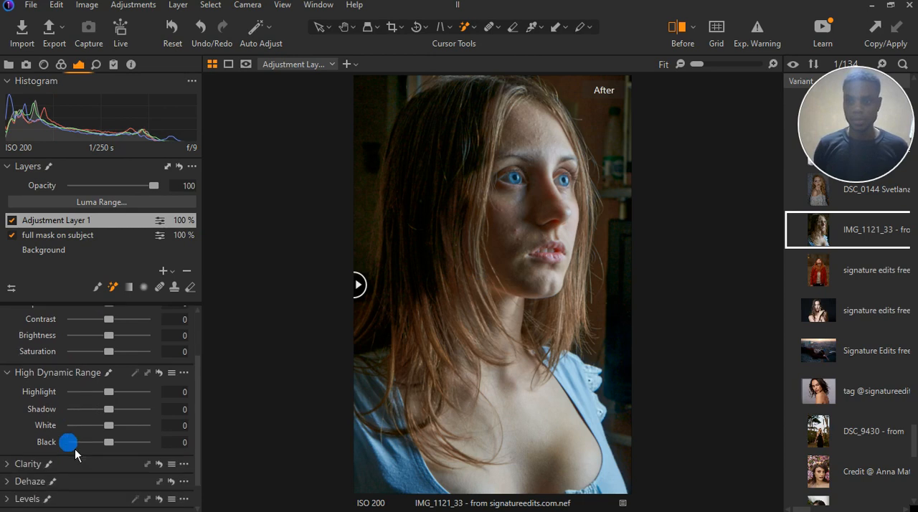
scroll(71, 374, "up", 1)
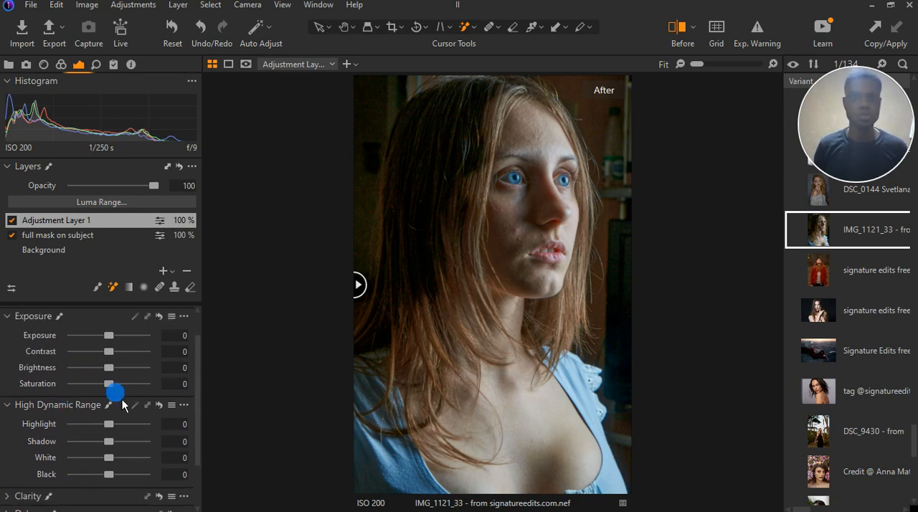
left_click_drag(117, 374, 123, 372)
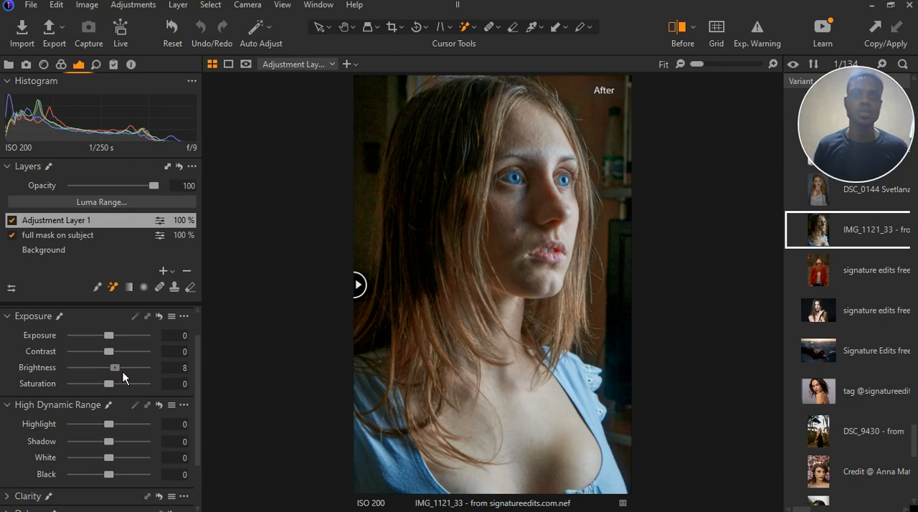
double_click(121, 370)
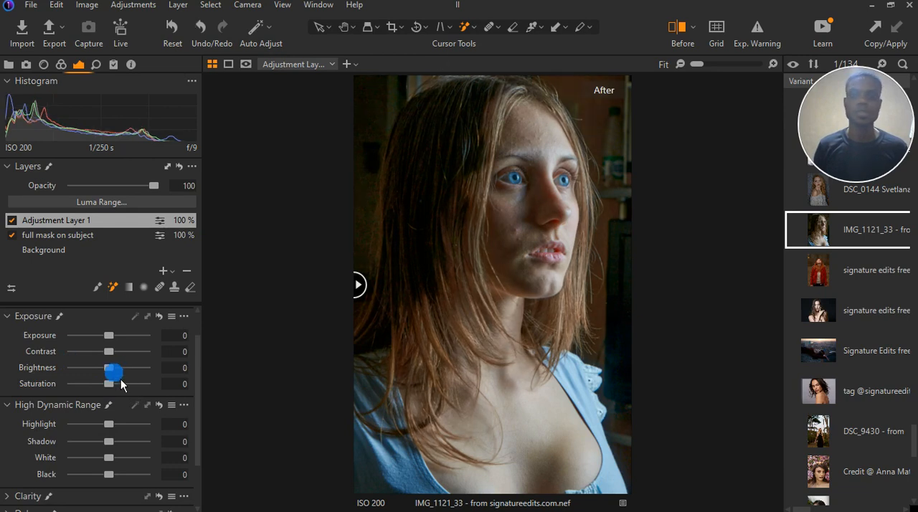
left_click_drag(120, 380, 123, 378)
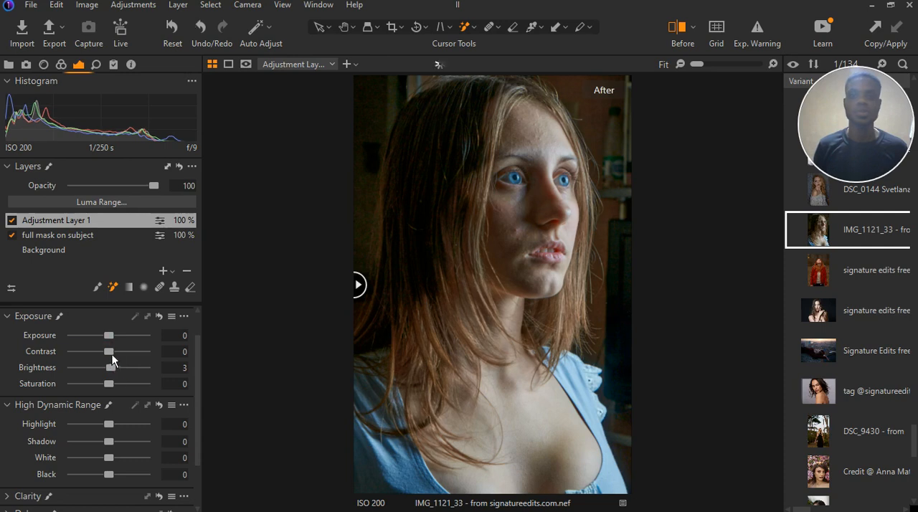
left_click_drag(119, 345, 122, 345)
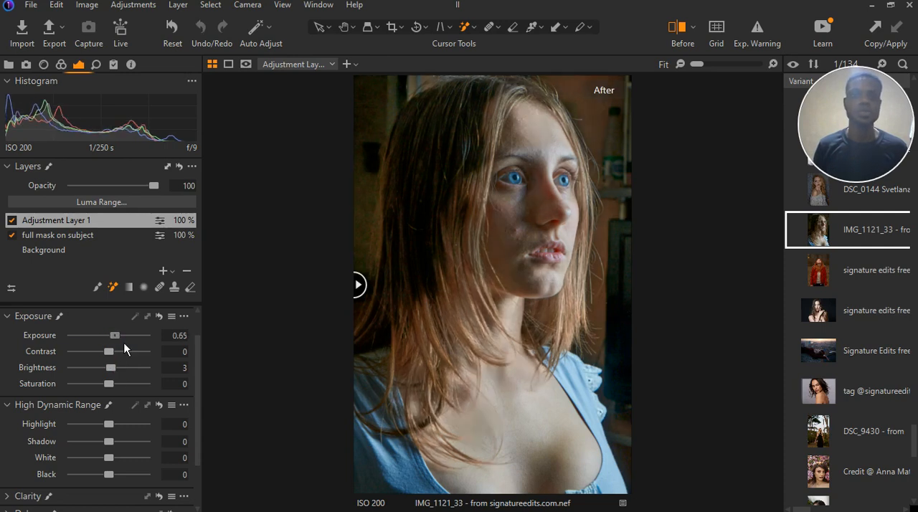
left_click_drag(124, 345, 121, 373)
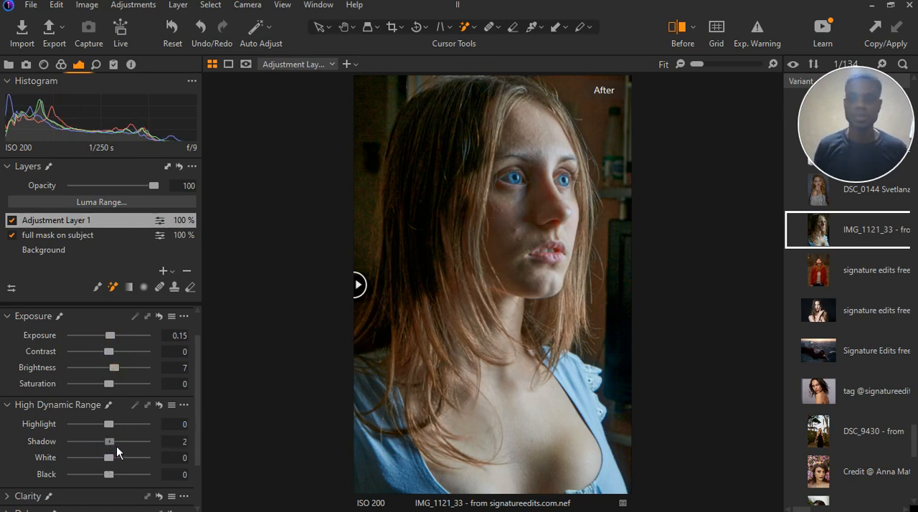
Set High Dynamic Range white to -27 and shadow to 11, trying highlight at -24 and resetting it first
left_click_drag(116, 445, 119, 445)
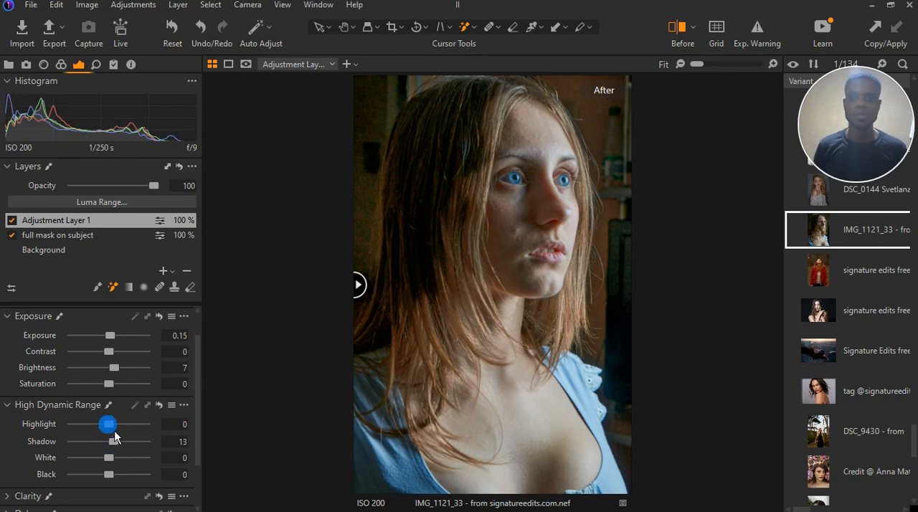
left_click_drag(113, 433, 106, 430)
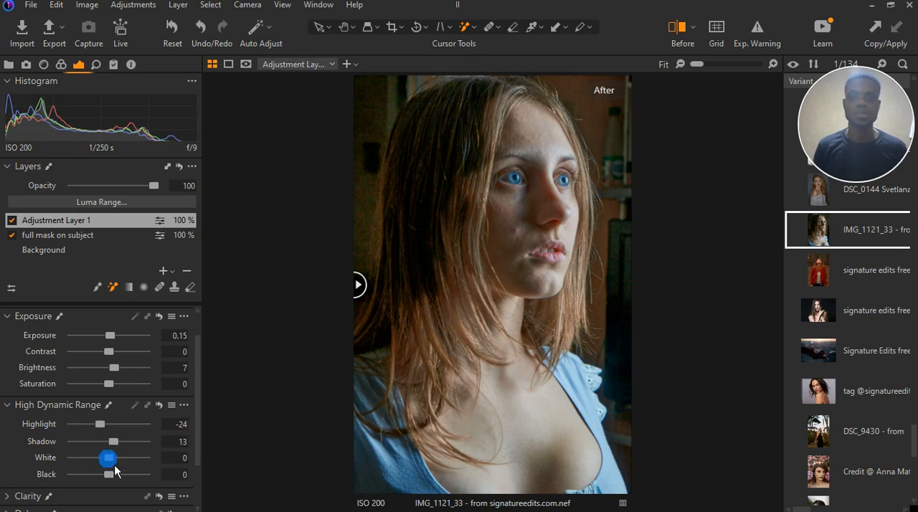
left_click_drag(114, 466, 107, 464)
double_click(109, 460)
left_click(99, 423)
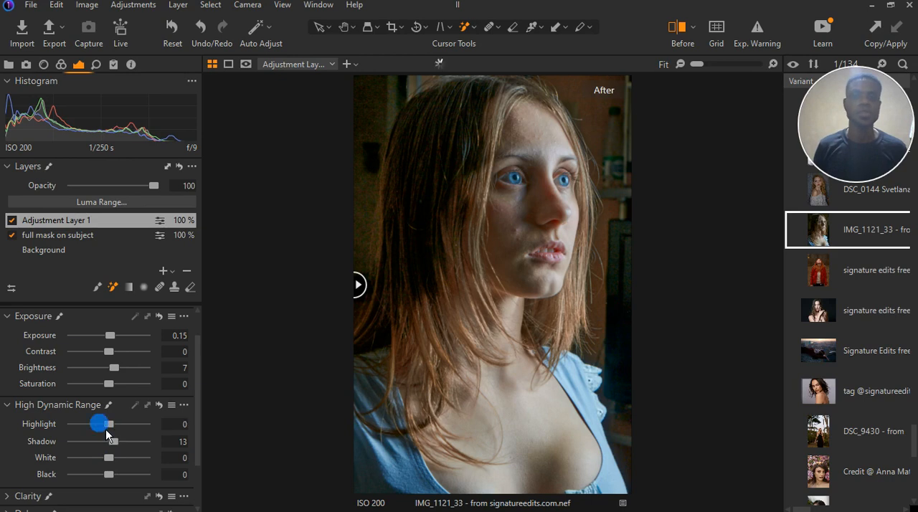
left_click_drag(108, 460, 105, 463)
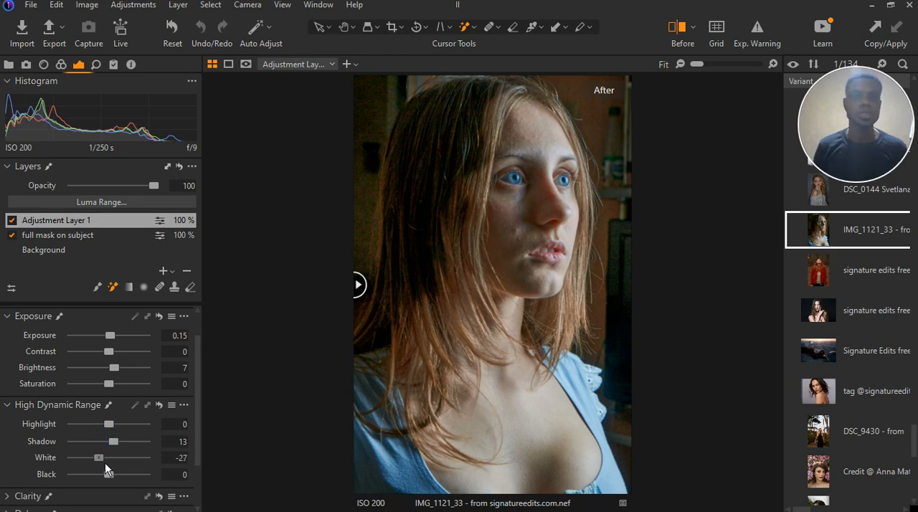
left_click(107, 457)
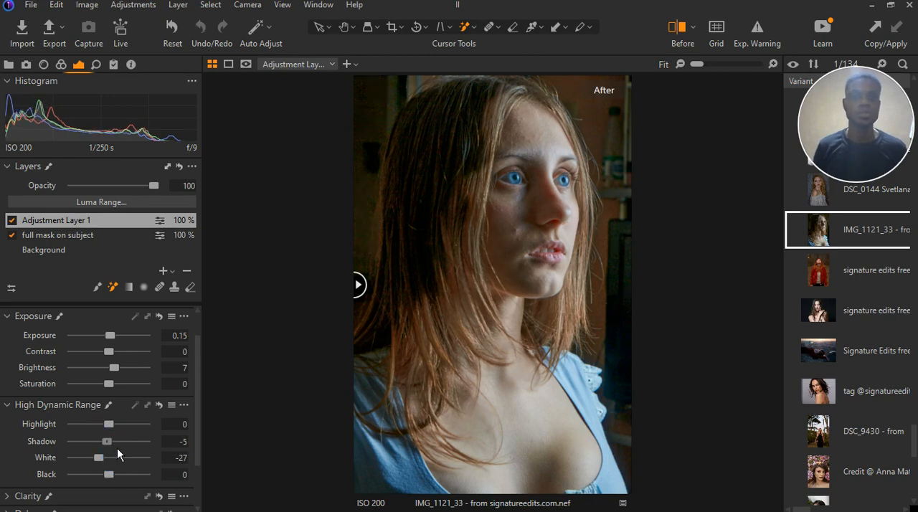
double_click(117, 447)
left_click_drag(117, 447, 122, 447)
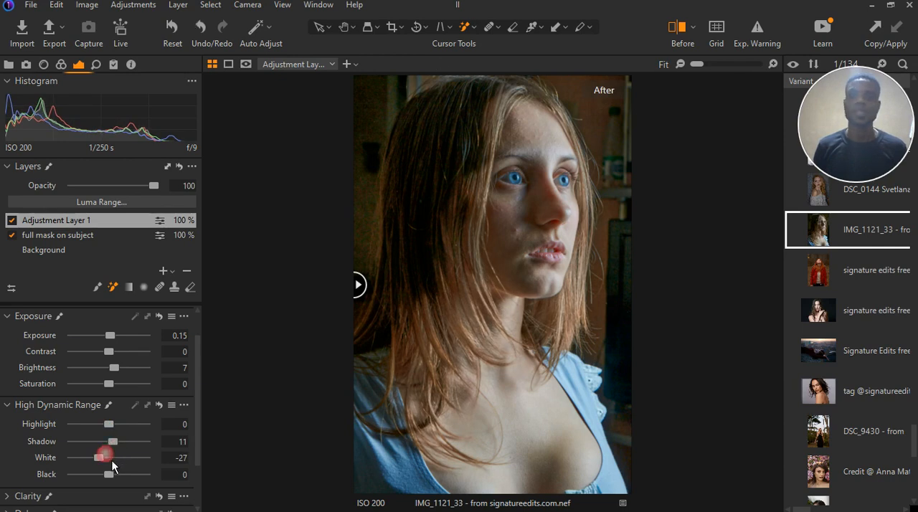
Set High Dynamic Range black to 5 and shadow to 5, and fine-tune the brightness to 6
left_click_drag(109, 474, 121, 483)
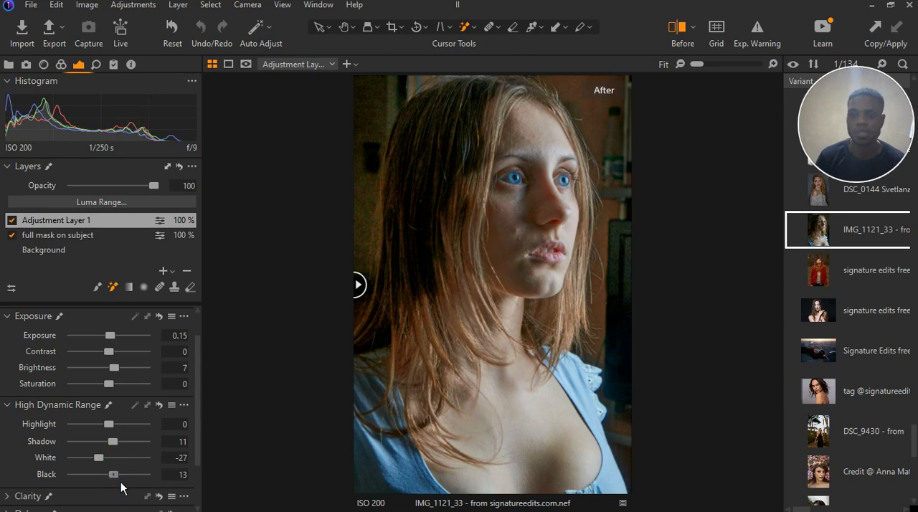
left_click_drag(120, 482, 117, 481)
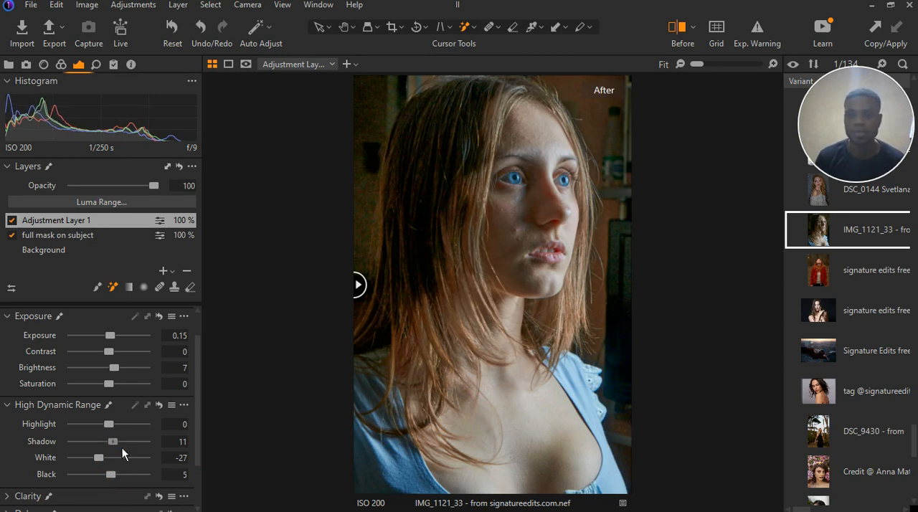
left_click_drag(121, 447, 121, 455)
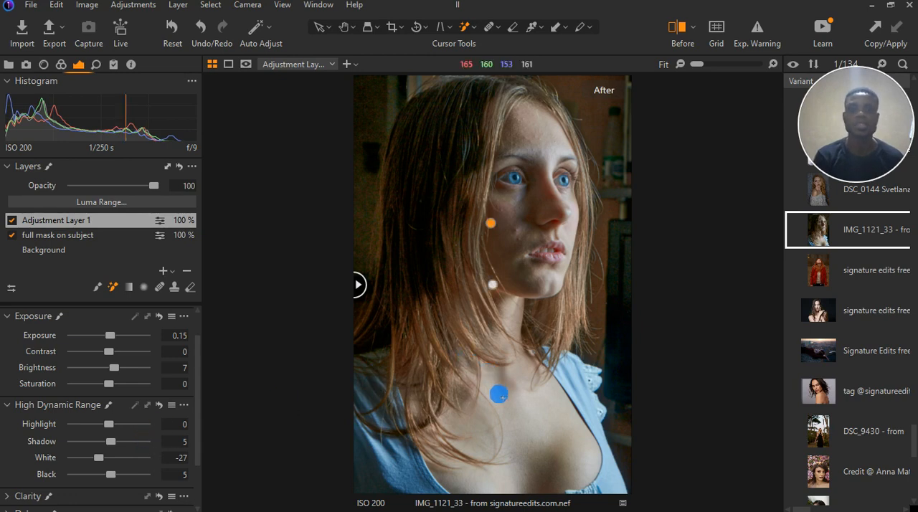
left_click_drag(114, 367, 120, 374)
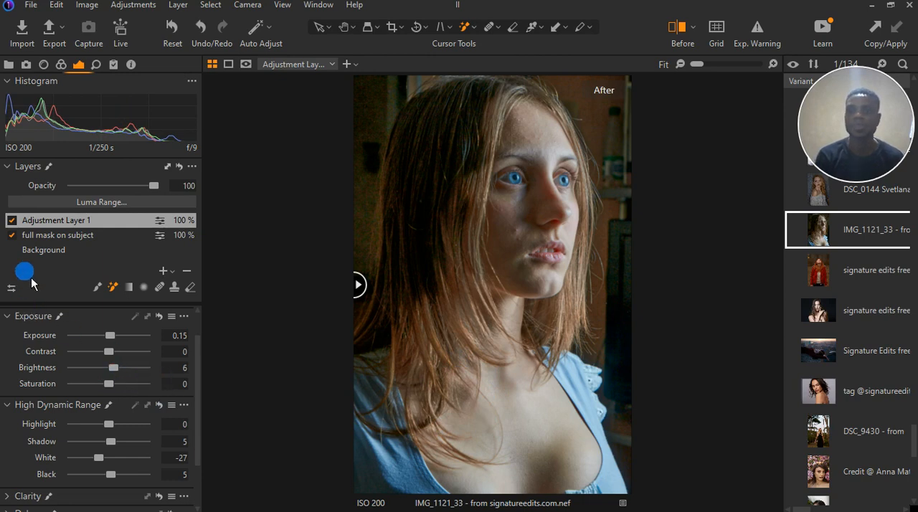
Collapse the Exposure and High Dynamic Range tools
scroll(71, 394, "down", 2)
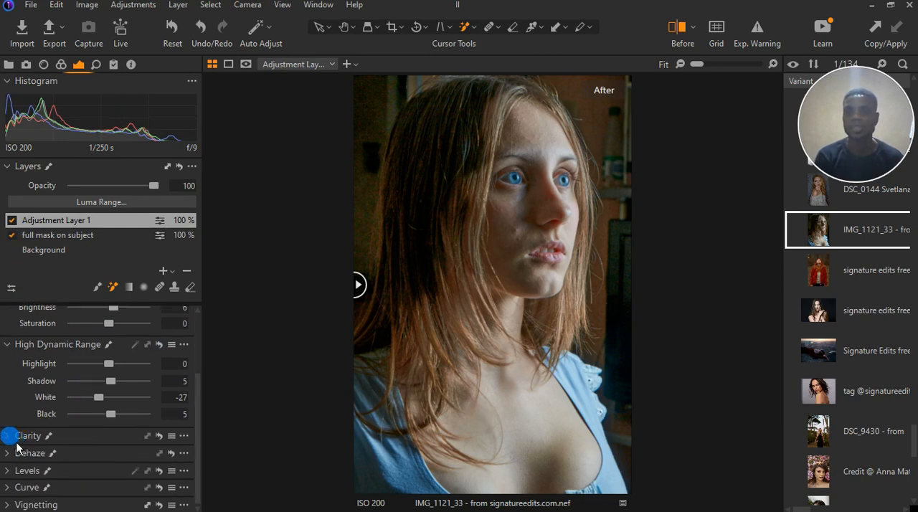
scroll(129, 423, "up", 1)
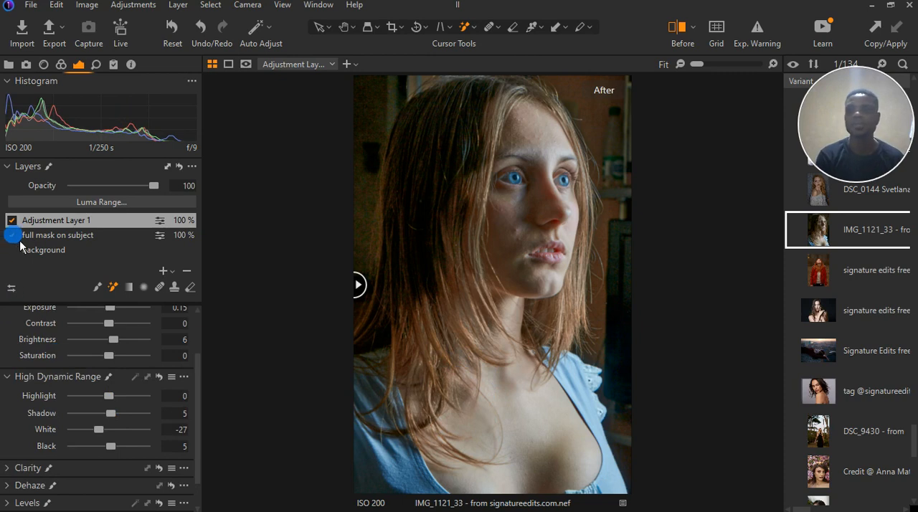
scroll(28, 347, "up", 2)
left_click(9, 348)
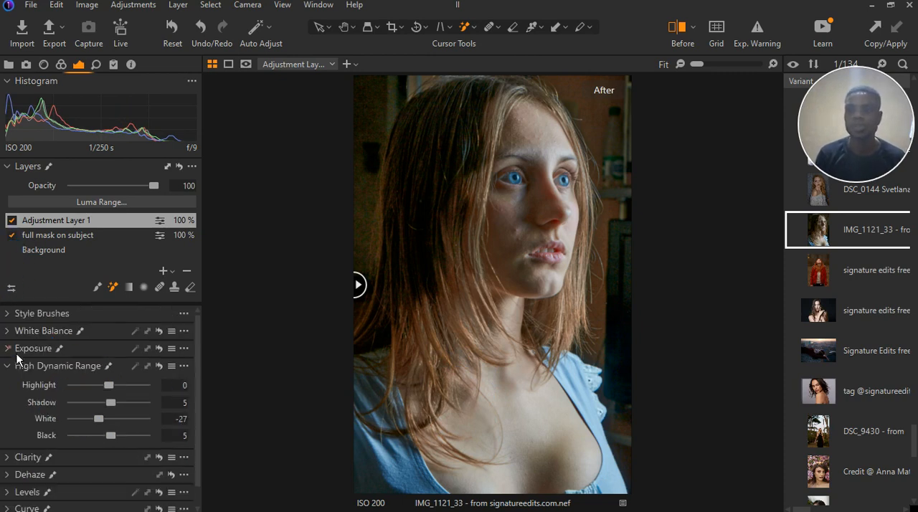
left_click(9, 348)
left_click(9, 348)
left_click(9, 366)
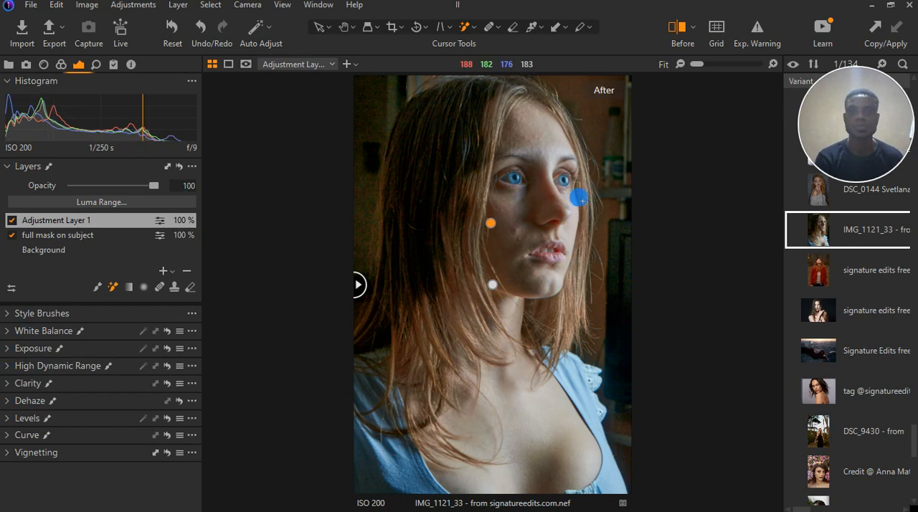
Compare the portrait before and after the edits and inspect the face up close
mouse_move(371, 293)
left_mouse_down()
mouse_move(655, 291)
mouse_move(365, 289)
left_mouse_up()
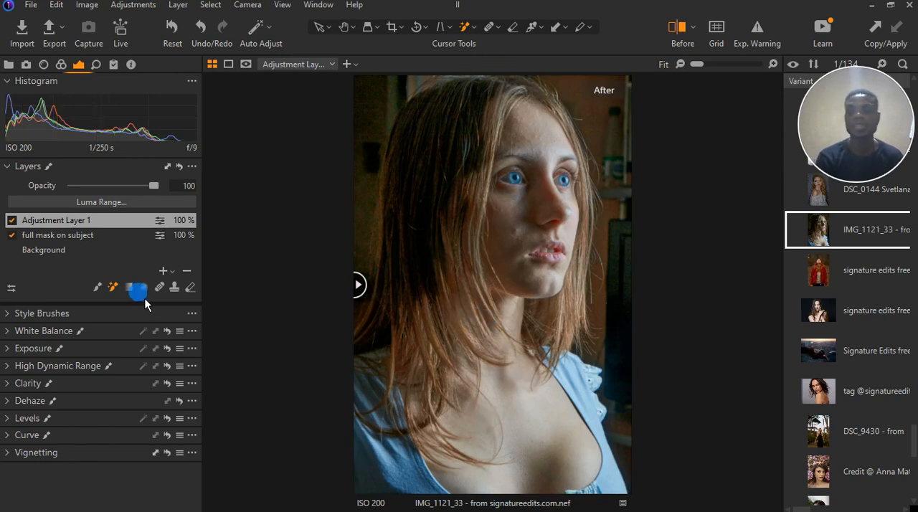
scroll(534, 146, "up", 3)
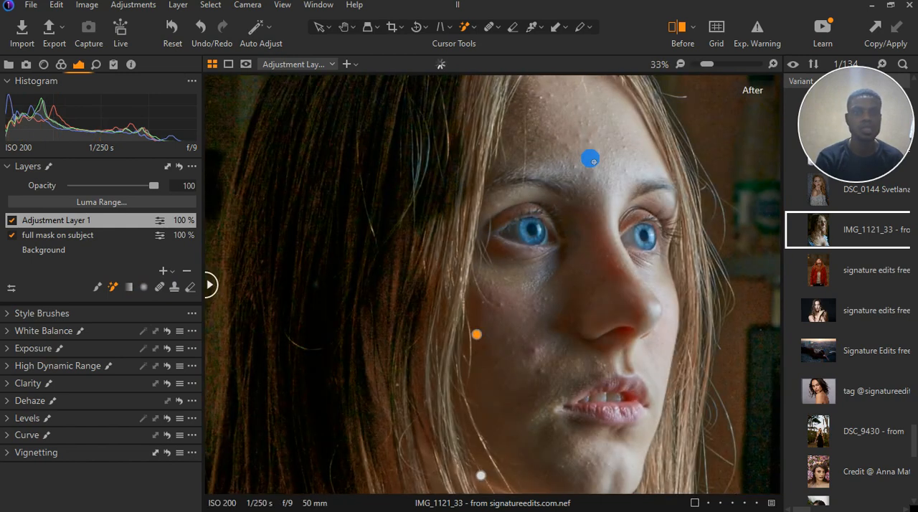
scroll(499, 201, "down", 3)
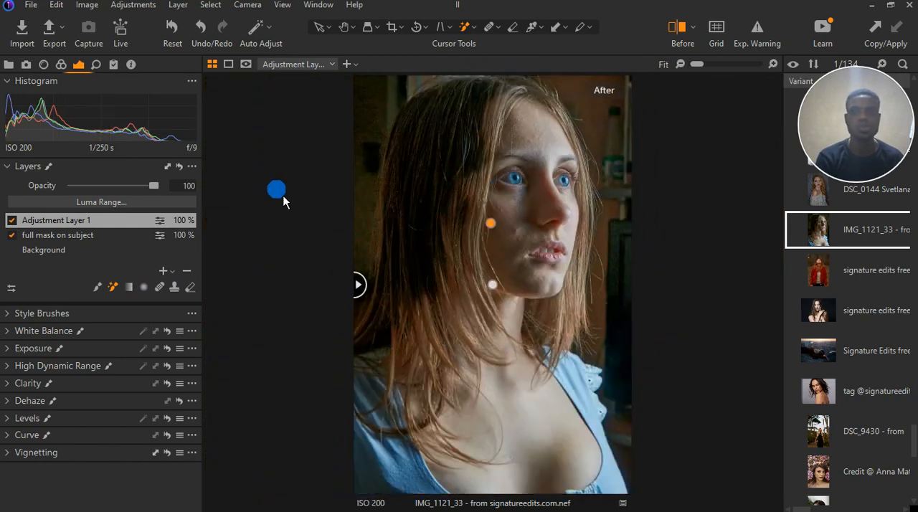
Add a new empty adjustment layer, mask the skin of the chest, neck and face with the Magic Brush, and display the mask
left_click(172, 271)
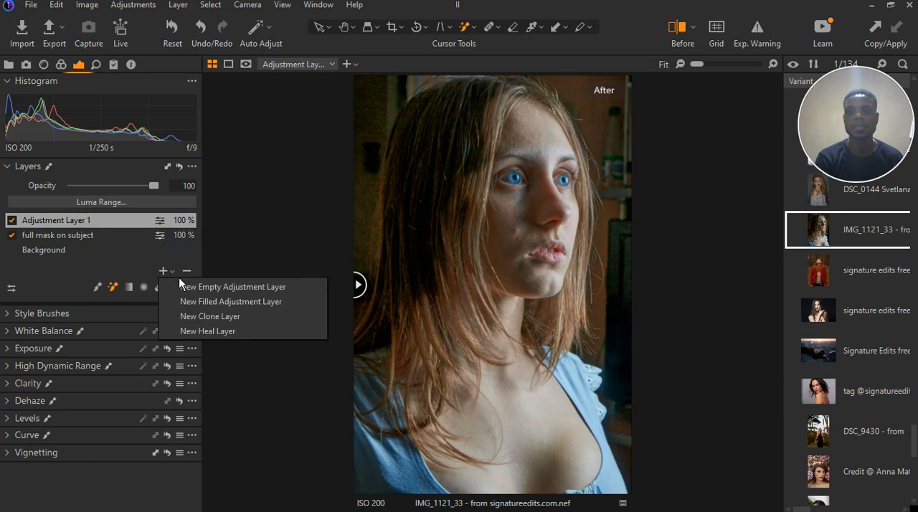
left_click(213, 299)
left_click(116, 291)
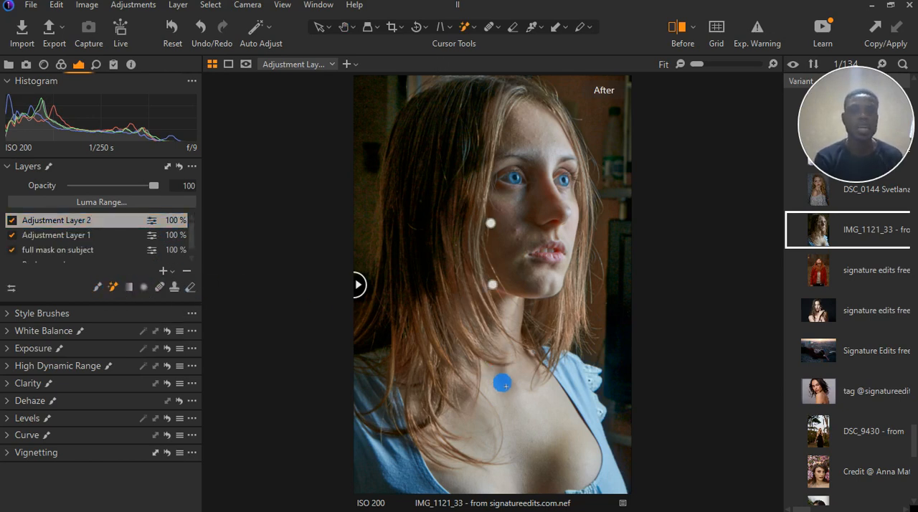
left_click_drag(509, 407, 522, 405)
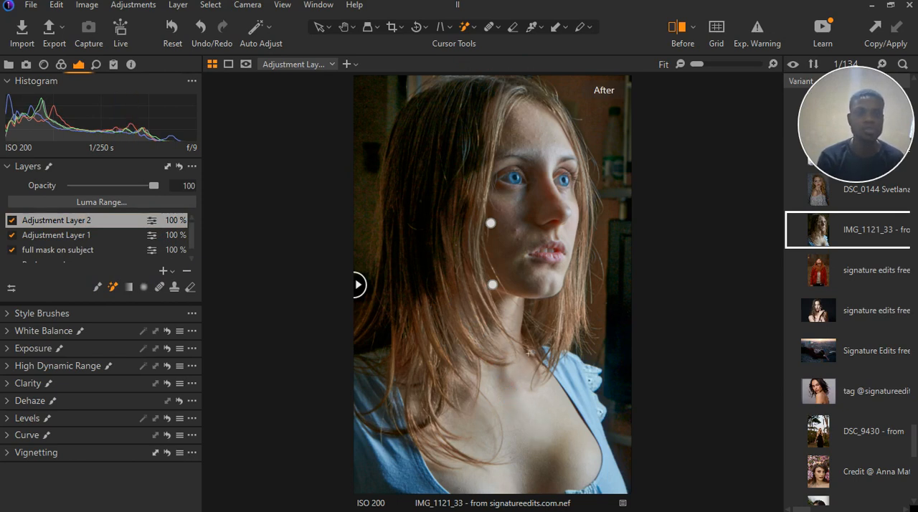
left_click(516, 305)
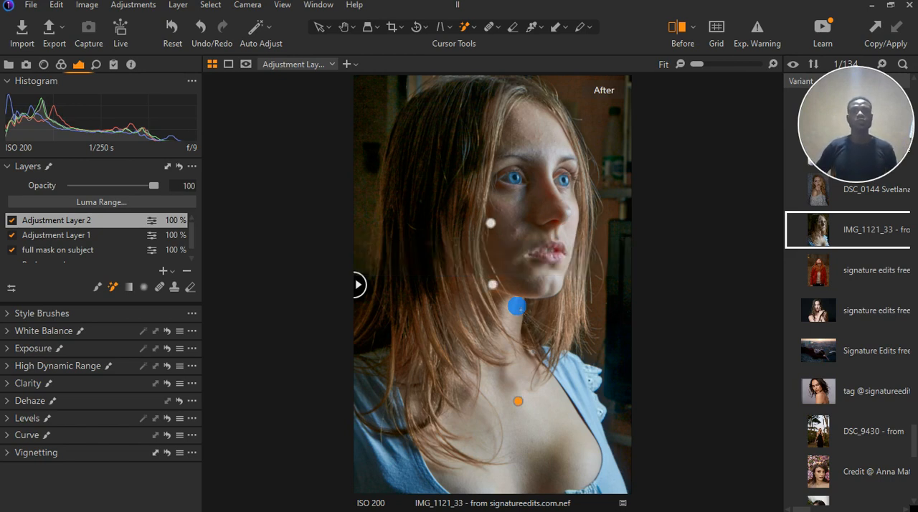
key("m")
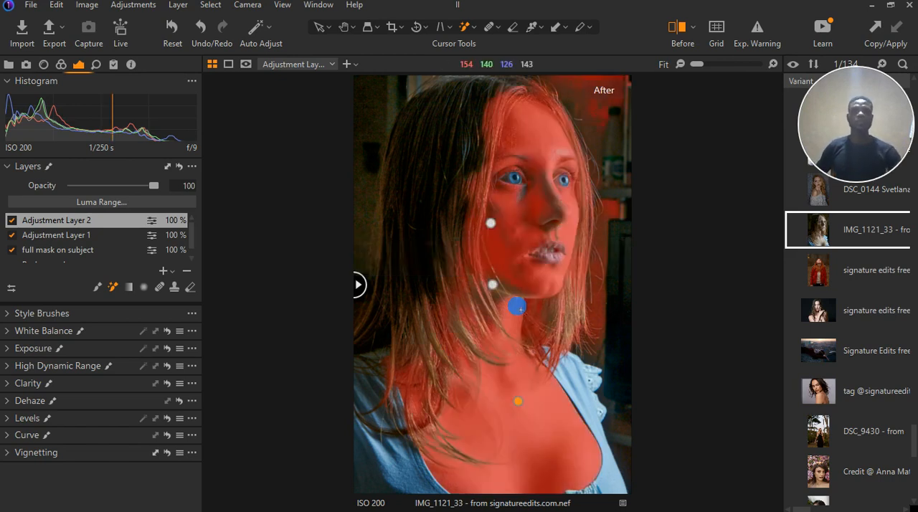
scroll(530, 273, "up", 2)
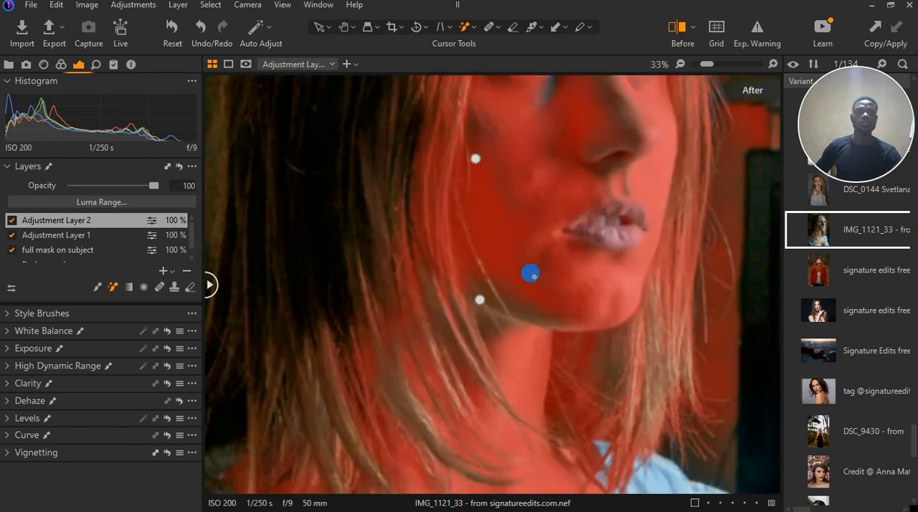
Extend the Magic Brush mask over the side of the neck, the shaded cheek and the nose
left_click(448, 342)
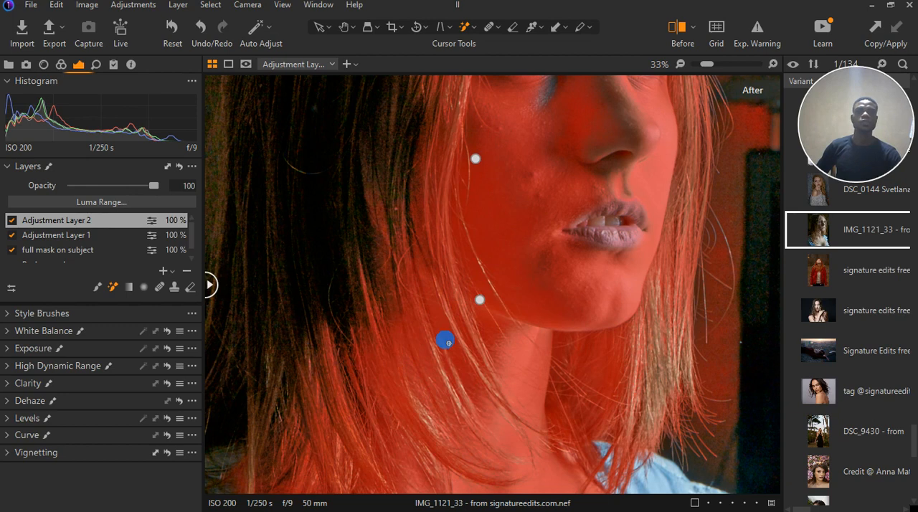
scroll(448, 343, "down", 2)
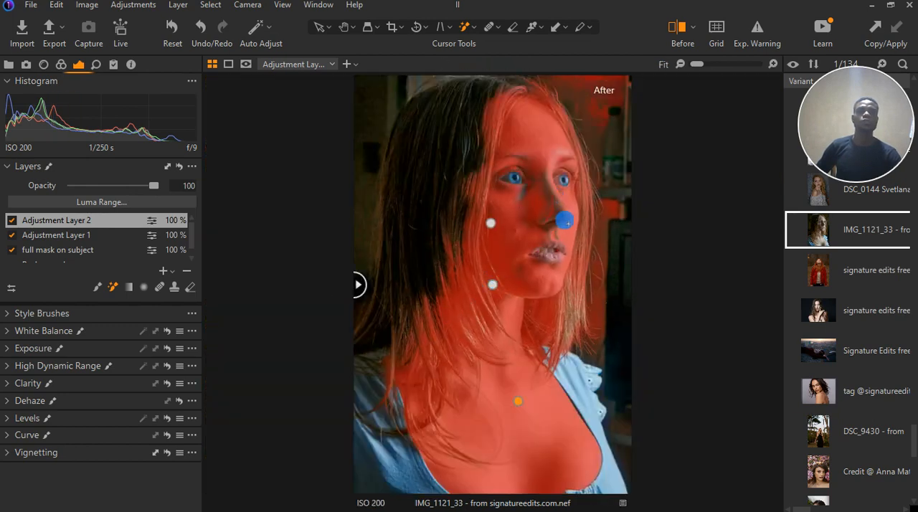
scroll(554, 183, "up", 1)
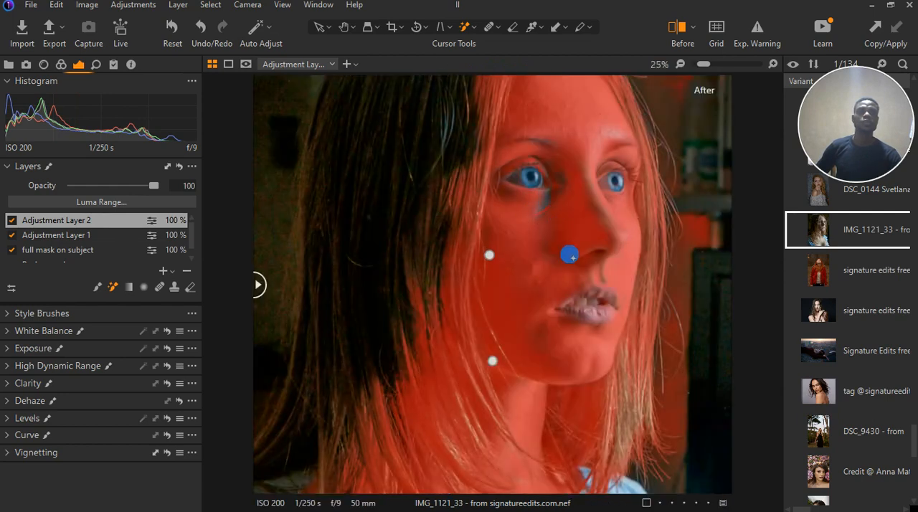
left_click(585, 259)
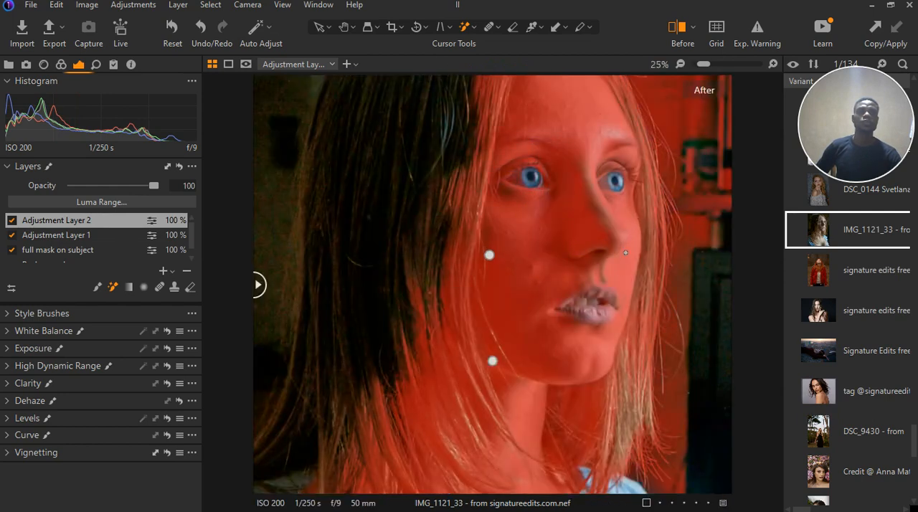
left_click(592, 205)
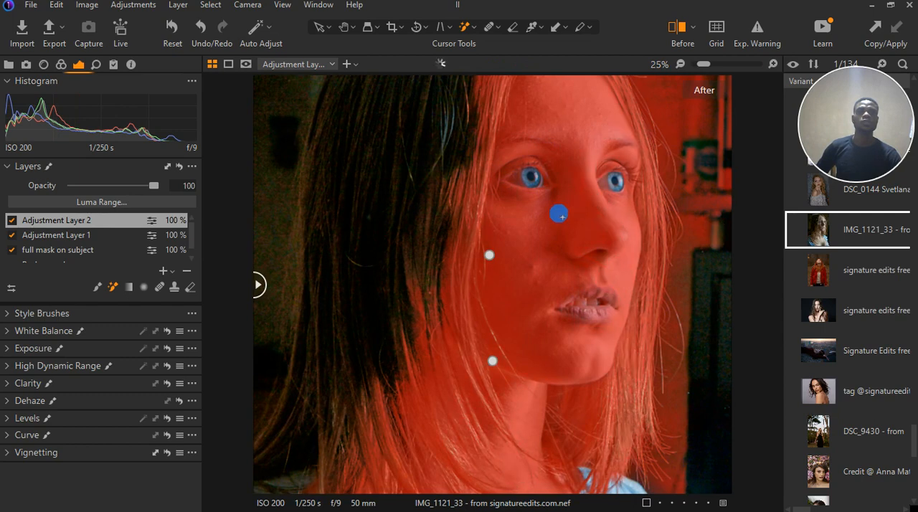
Erase the mask from the background, the hair on both sides, the shoulder and the hairline, leaving only the skin masked
key("ctrl+0")
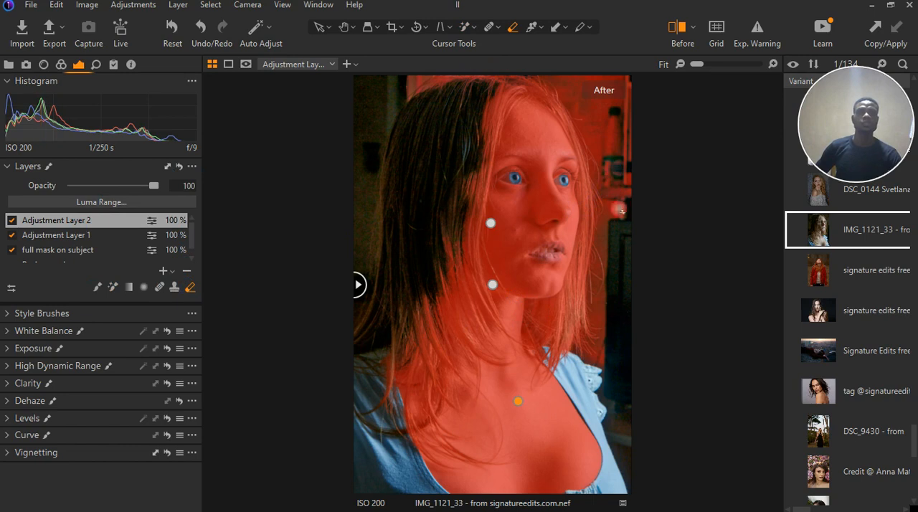
left_click(618, 212)
left_click_drag(615, 210, 599, 96)
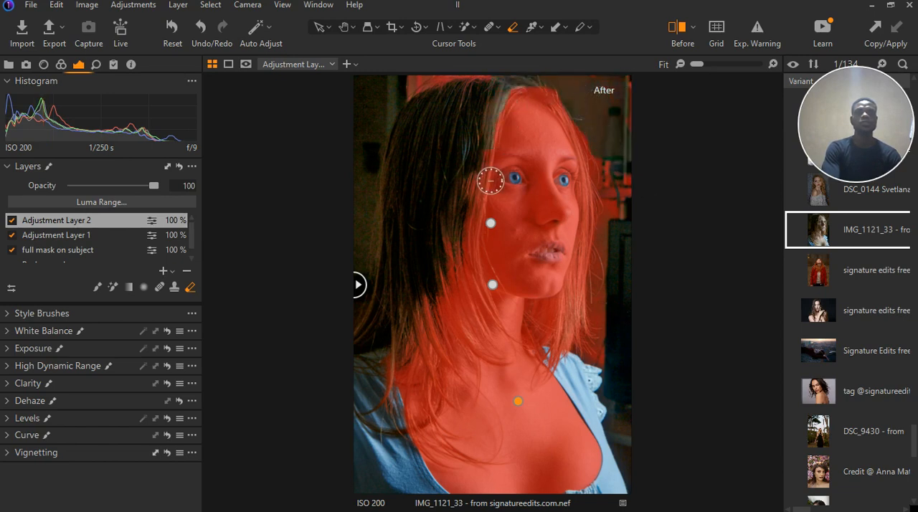
mouse_move(482, 112)
left_mouse_down()
mouse_move(456, 97)
mouse_move(426, 96)
left_mouse_up()
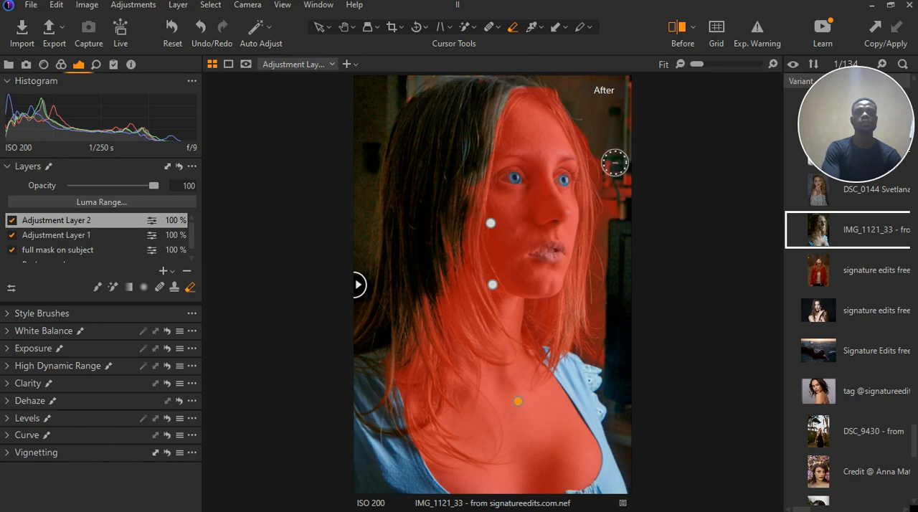
mouse_move(615, 241)
left_mouse_down()
mouse_move(589, 322)
mouse_move(559, 326)
mouse_move(555, 340)
mouse_move(598, 387)
mouse_move(571, 371)
mouse_move(571, 357)
mouse_move(614, 314)
mouse_move(595, 346)
left_mouse_up()
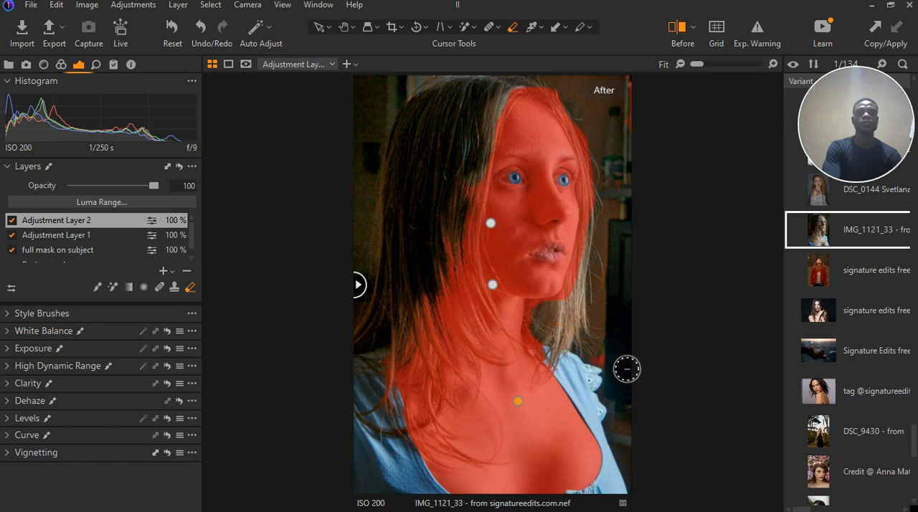
mouse_move(400, 357)
left_mouse_down()
mouse_move(377, 361)
mouse_move(390, 363)
mouse_move(392, 415)
mouse_move(411, 365)
mouse_move(397, 437)
left_mouse_up()
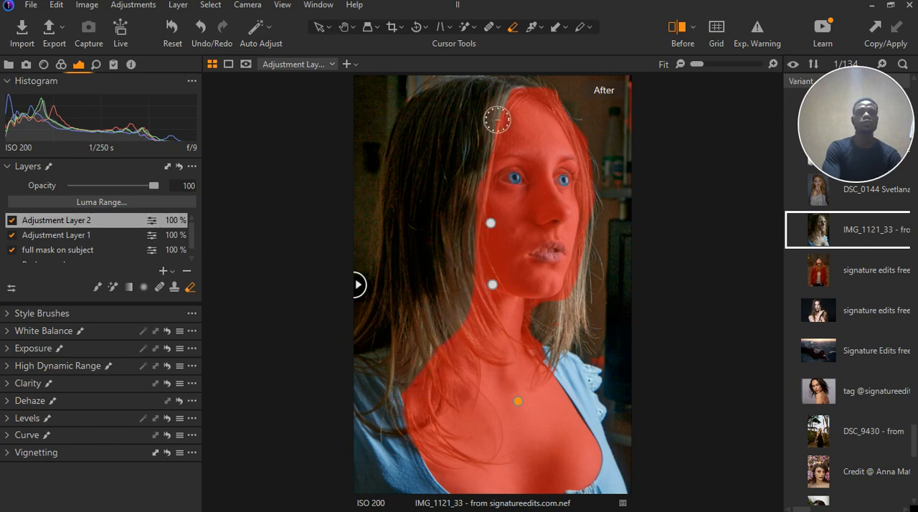
mouse_move(576, 127)
left_mouse_down()
mouse_move(640, 134)
mouse_move(628, 114)
mouse_move(532, 110)
mouse_move(525, 96)
mouse_move(570, 105)
left_mouse_up()
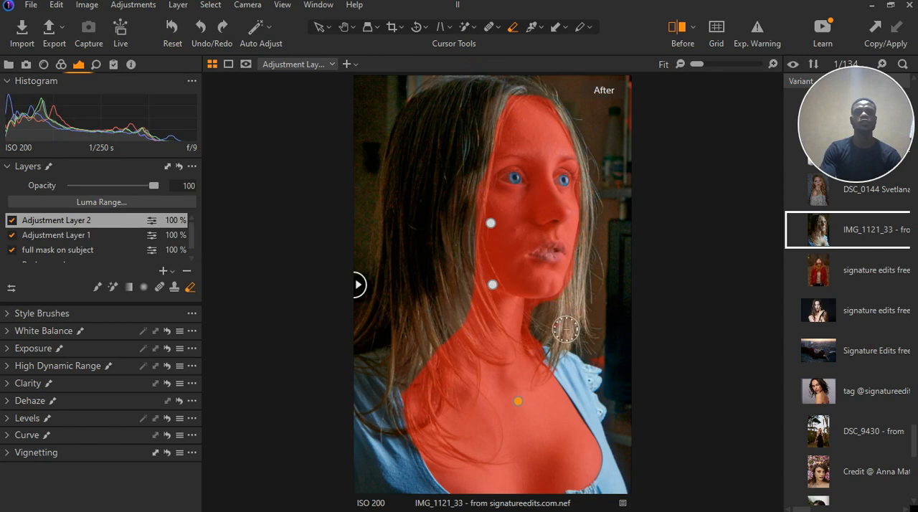
mouse_move(552, 327)
left_mouse_down()
mouse_move(541, 323)
mouse_move(553, 346)
left_mouse_up()
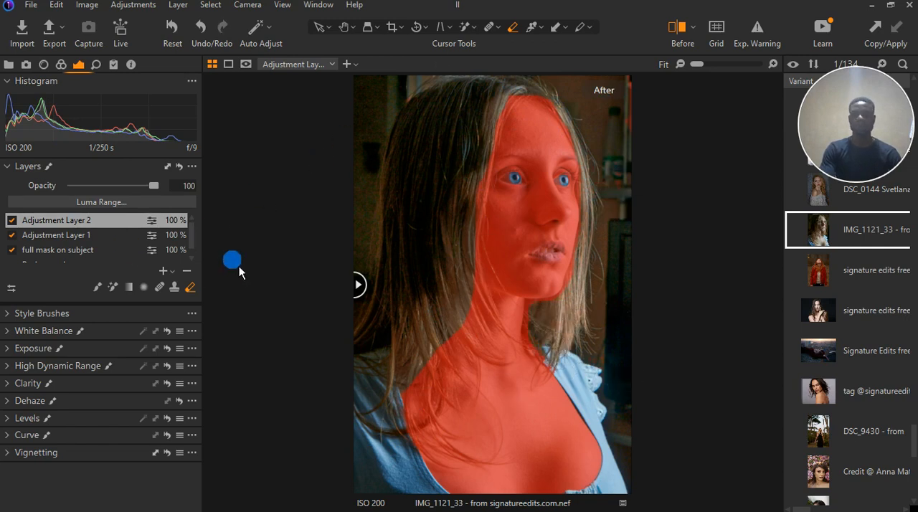
Open the Color Editor's Skin Tone controls for Adjustment Layer 2 and activate the skin tone picker
left_click(63, 66)
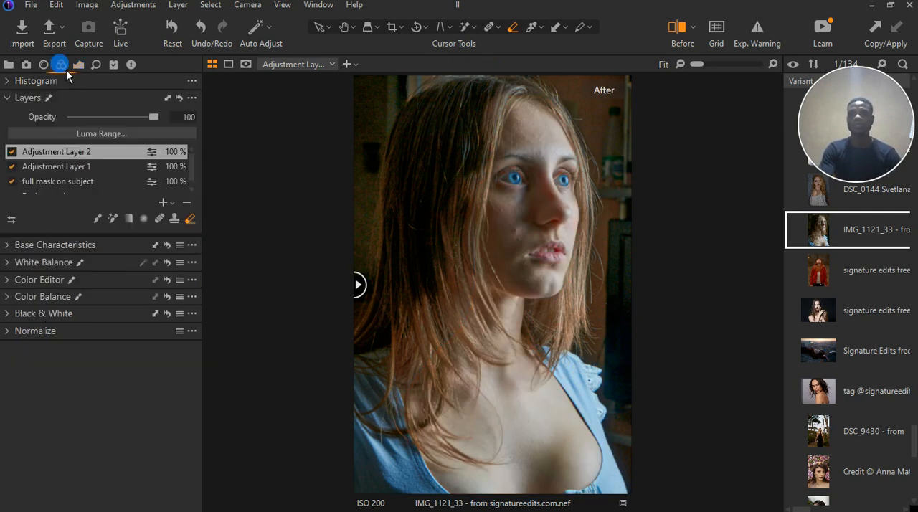
left_click(8, 280)
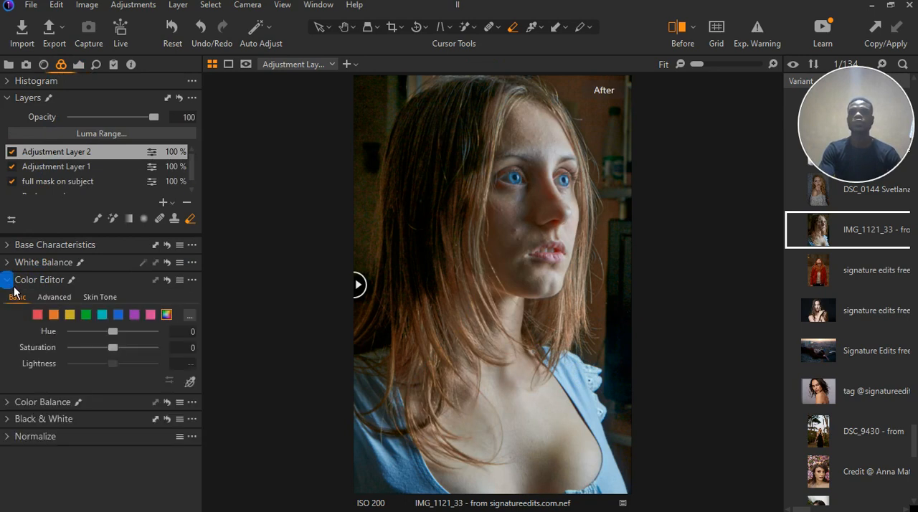
left_click(111, 332)
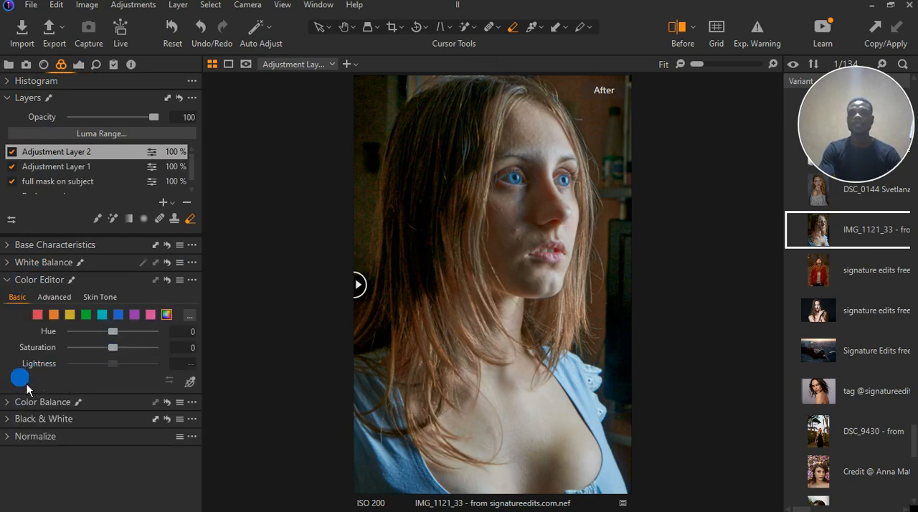
left_click(10, 280)
left_click(15, 284)
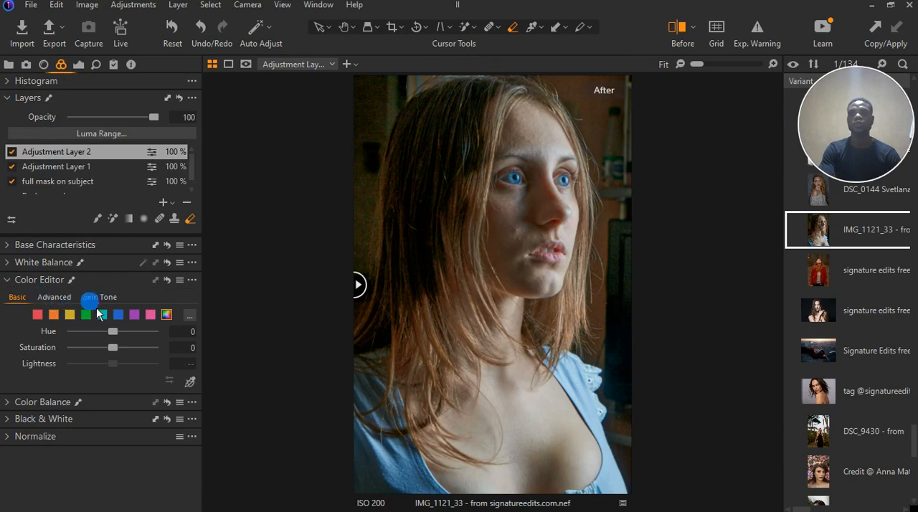
left_click(101, 297)
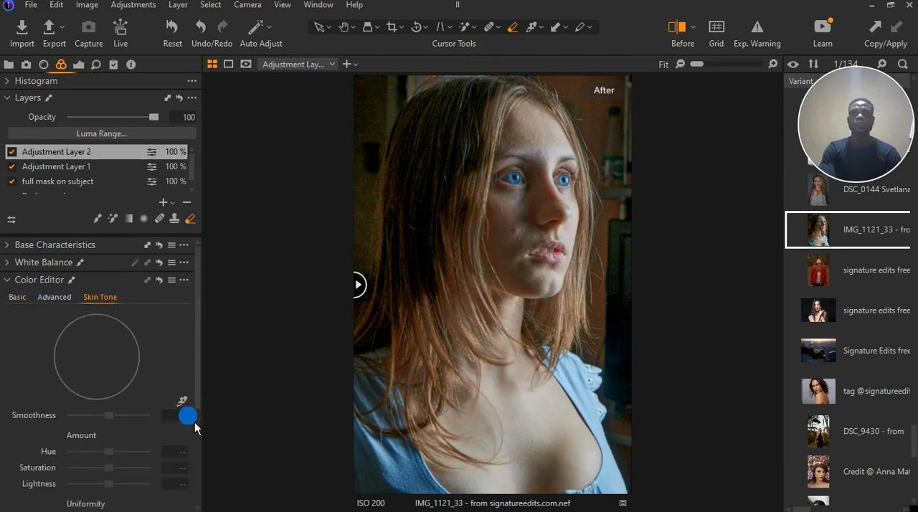
left_click(182, 401)
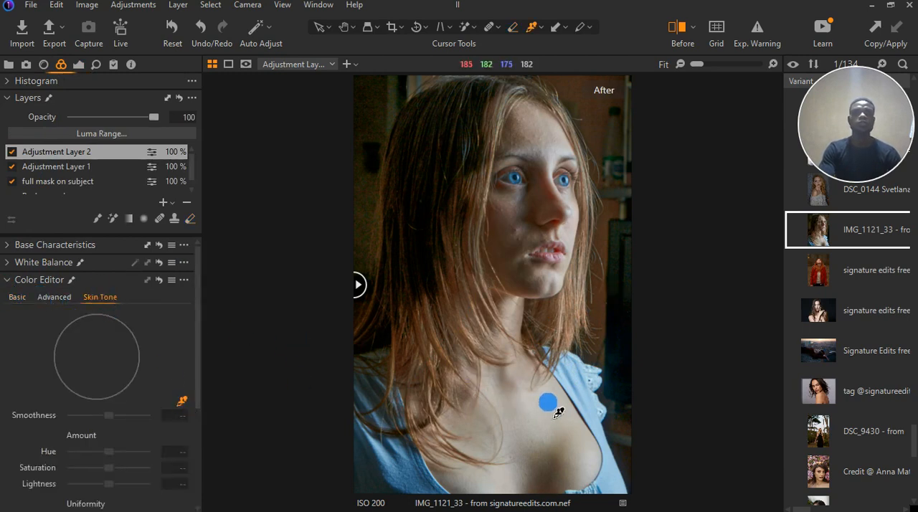
Sample the skin tone from the shaded cheek below the eye
scroll(557, 463, "up", 2)
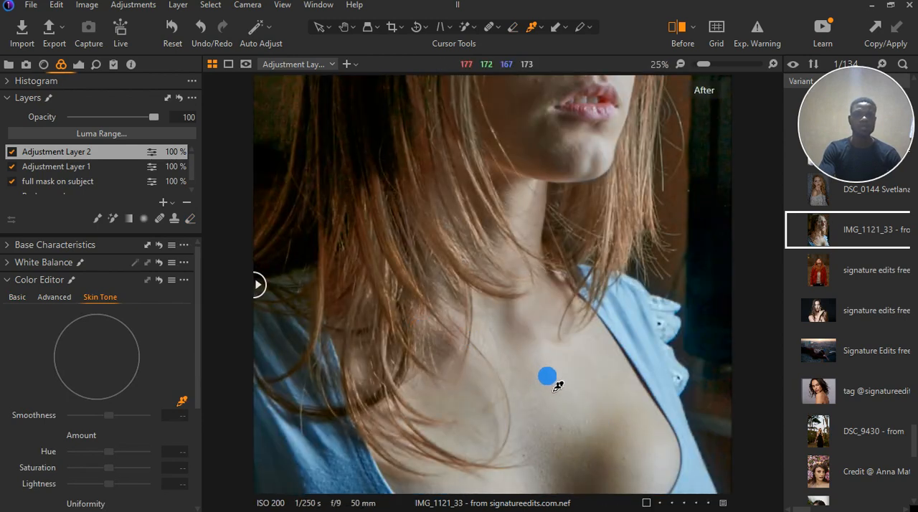
scroll(440, 374, "down", 1)
scroll(639, 140, "up", 2)
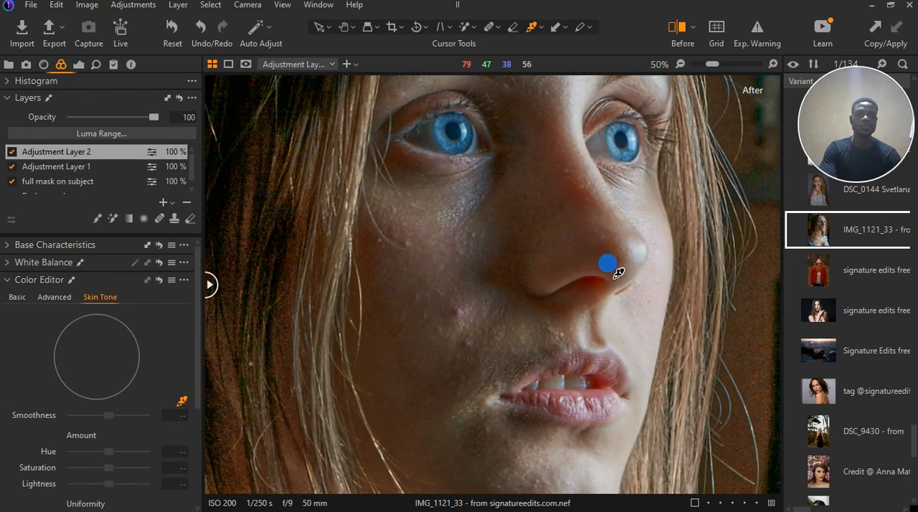
left_click(429, 249)
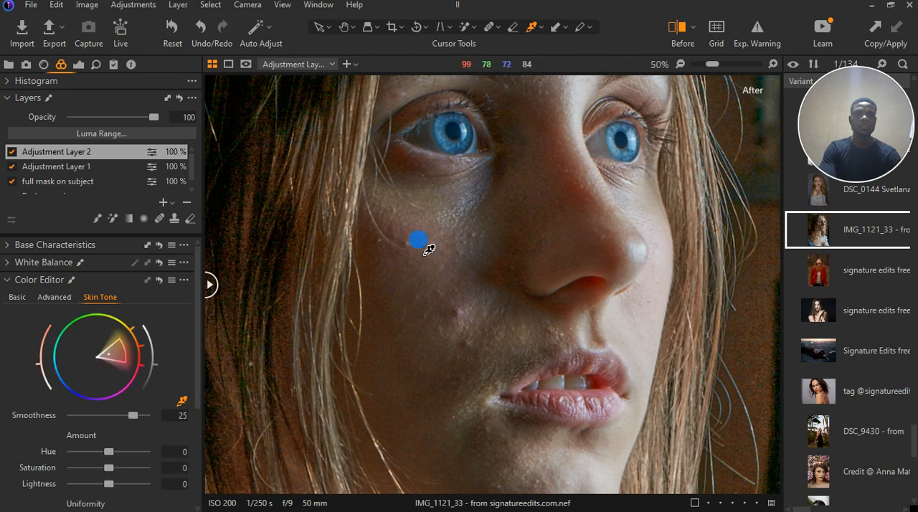
Sample the skin tone from the chest, the neck and finally the base of the neck
scroll(429, 251, "down", 2)
scroll(623, 388, "up", 2)
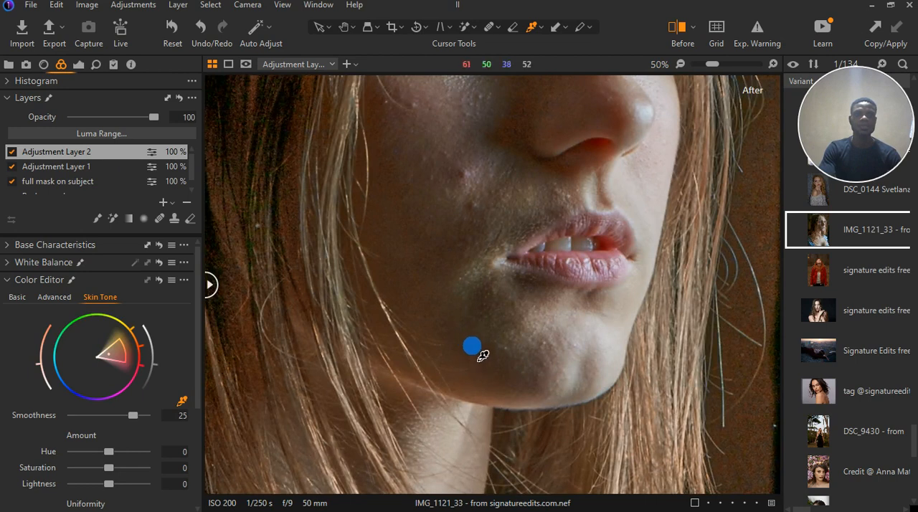
scroll(481, 354, "down", 2)
scroll(553, 467, "down", 1)
scroll(542, 455, "up", 3)
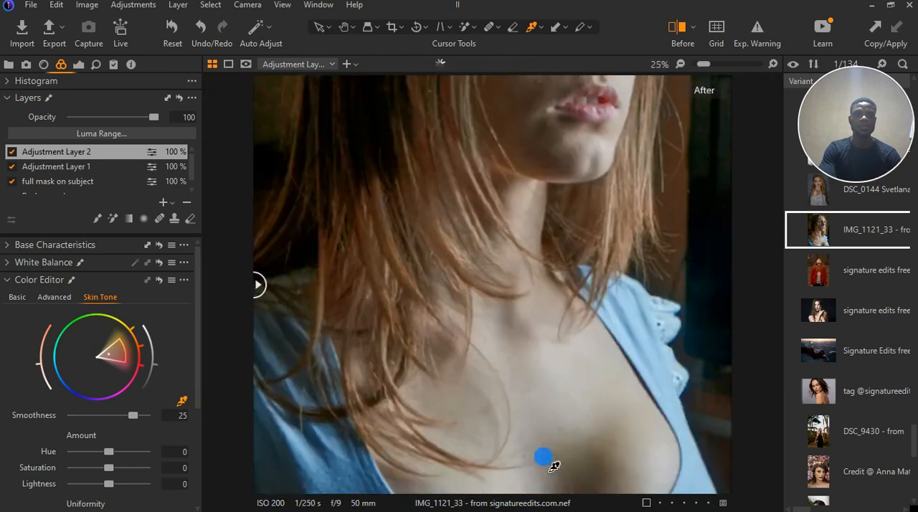
left_click(562, 370)
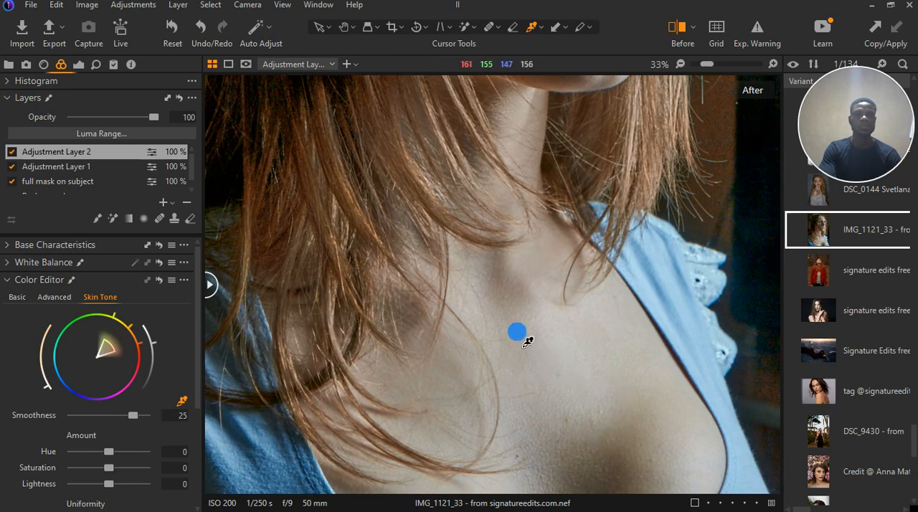
left_click(523, 132)
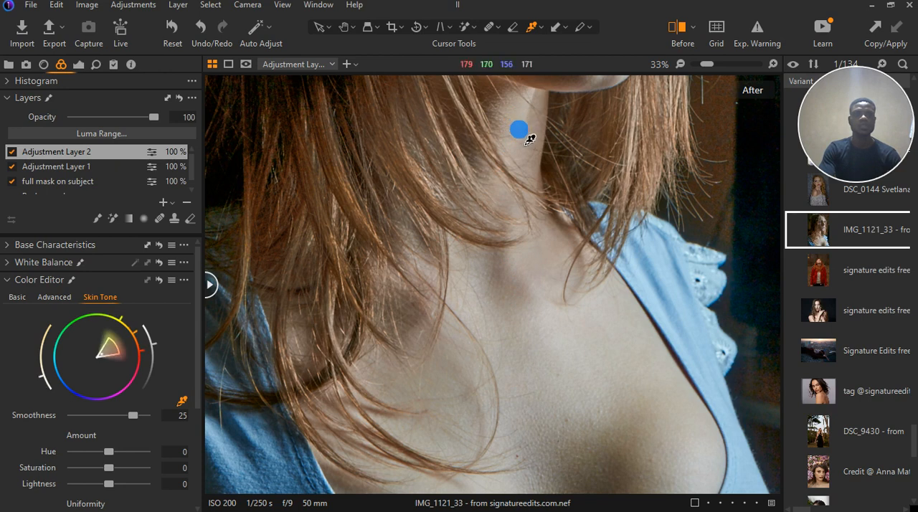
left_click(519, 155)
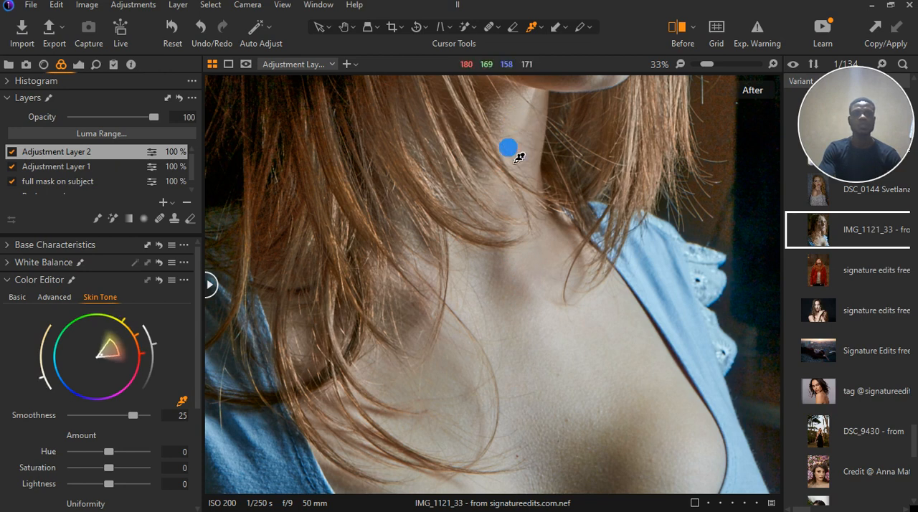
left_click(519, 282)
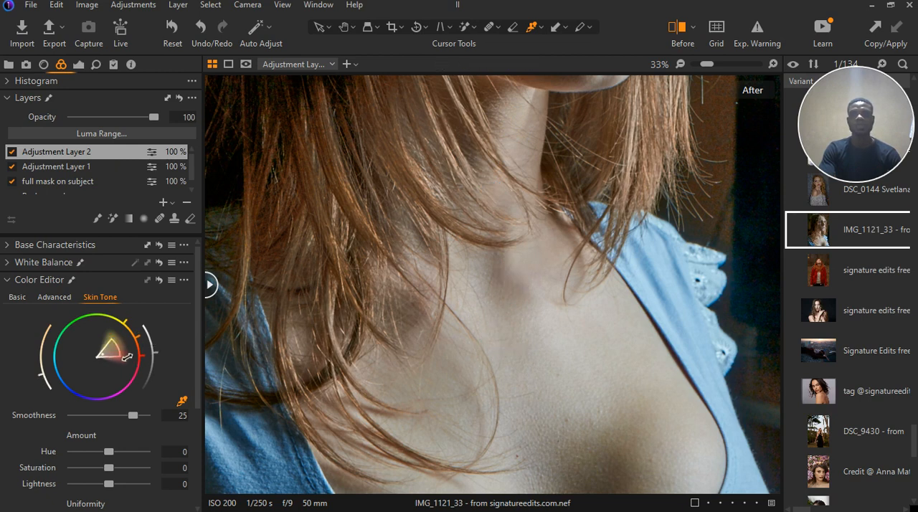
Widen the selected skin tone range to the outer edge of the colour wheel and raise the hue uniformity to 100
left_click_drag(120, 350, 172, 347)
scroll(478, 351, "down", 2)
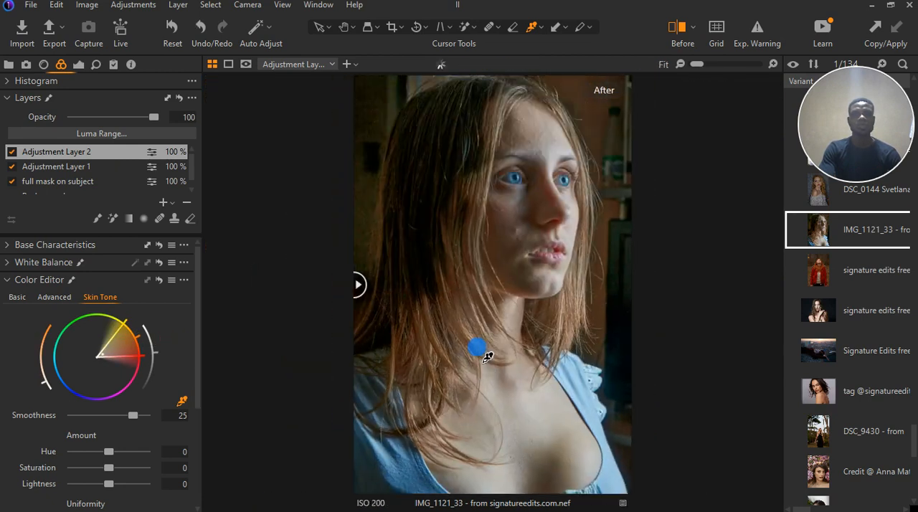
scroll(86, 412, "down", 2)
scroll(86, 412, "down", 2)
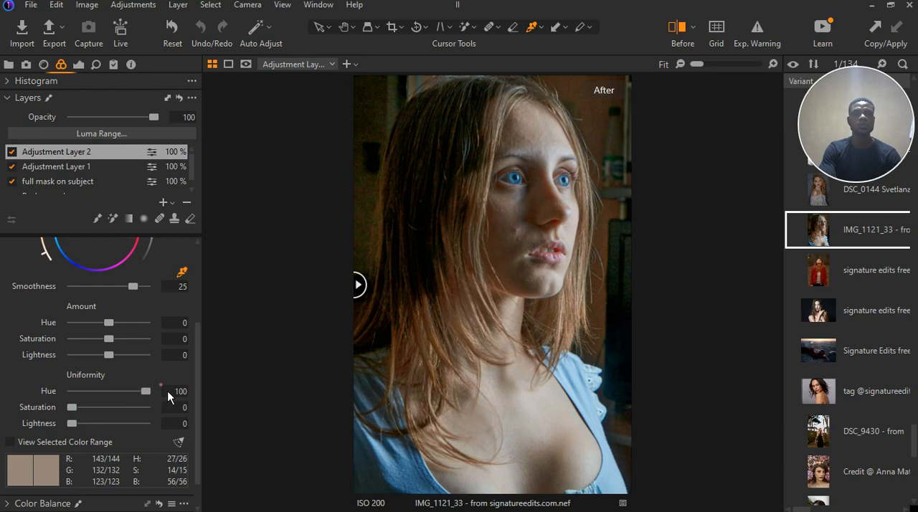
scroll(485, 382, "up", 1)
scroll(486, 382, "down", 1)
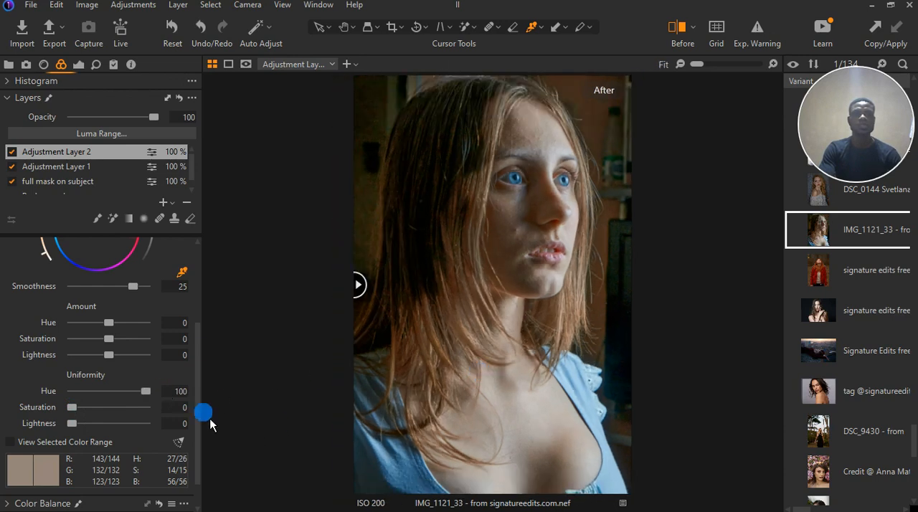
Set the skin tone uniformity to hue 86 and saturation 51, keeping lightness at 0
left_click_drag(148, 396, 285, 397)
left_click_drag(267, 389, 144, 396)
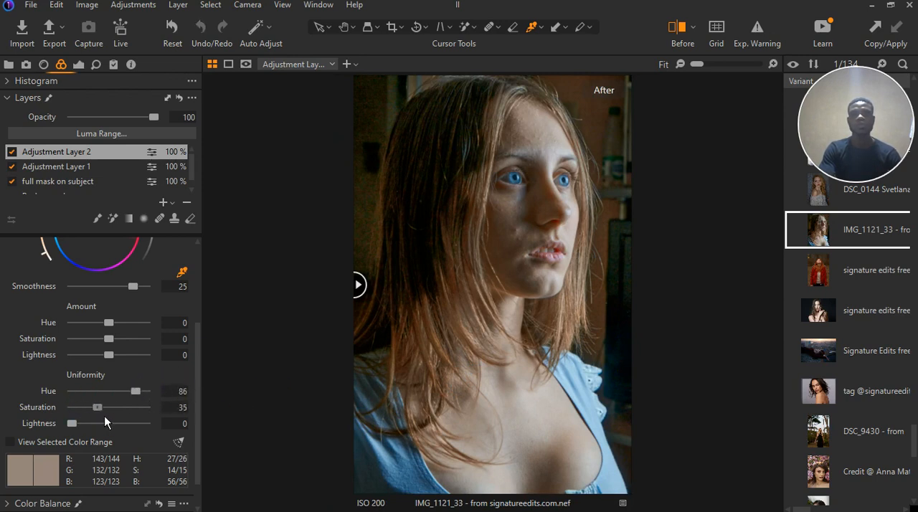
left_click_drag(109, 415, 116, 416)
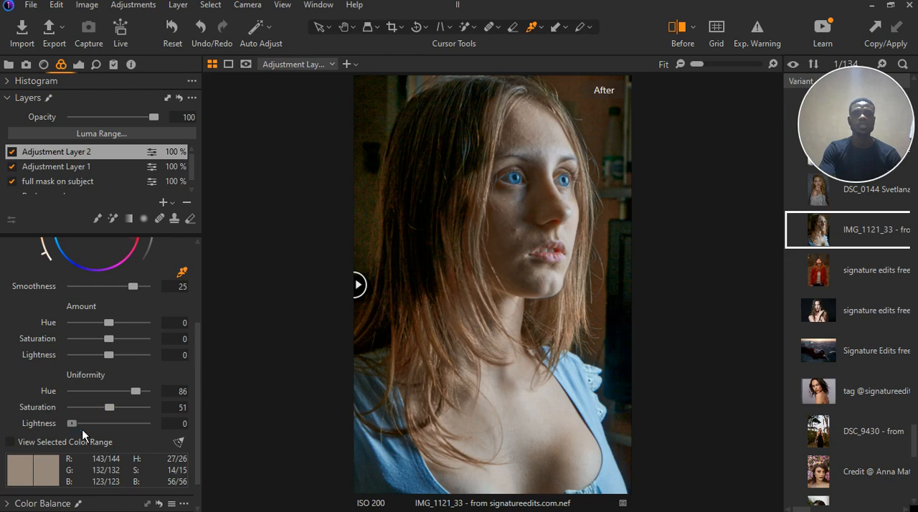
mouse_move(81, 428)
left_mouse_down()
mouse_move(109, 433)
mouse_move(70, 428)
left_mouse_up()
Try darkening the skin by lowering the skin tone's lightness amount to -10
left_click(112, 342)
left_click(115, 341)
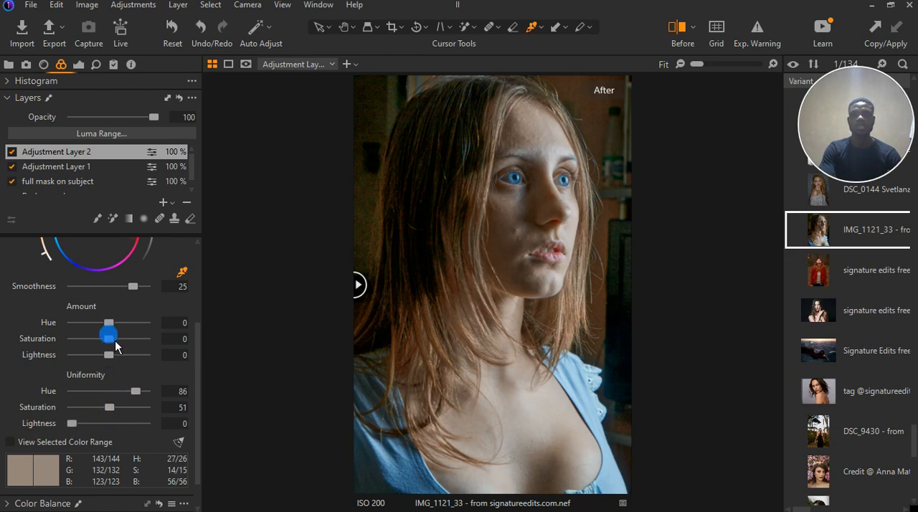
left_click(113, 327)
left_click_drag(105, 362, 99, 367)
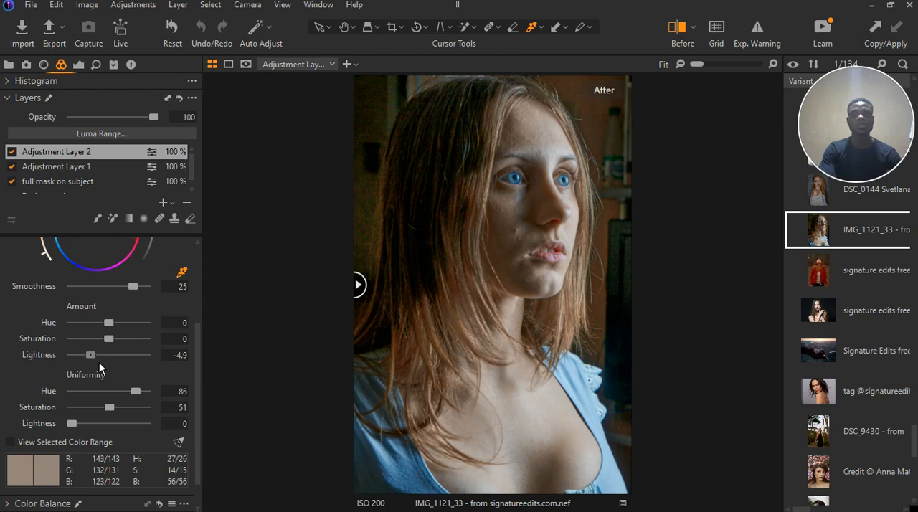
left_click_drag(100, 368, 49, 382)
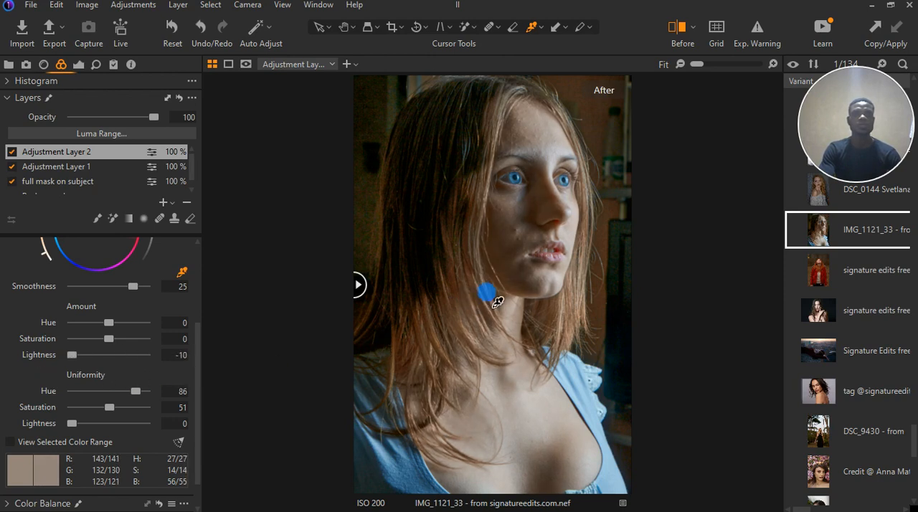
Return the skin tone's lightness amount to 0 and raise it to 1.8
left_click_drag(72, 355, 109, 355)
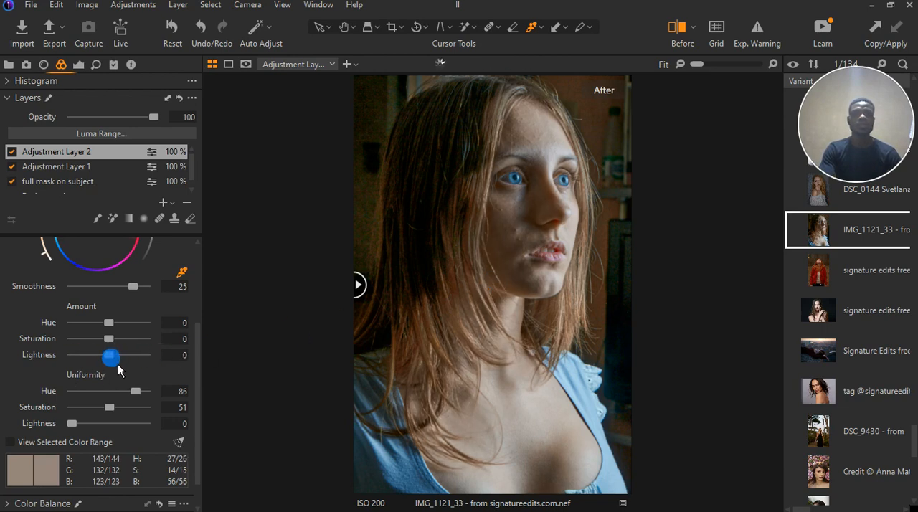
left_click(123, 356)
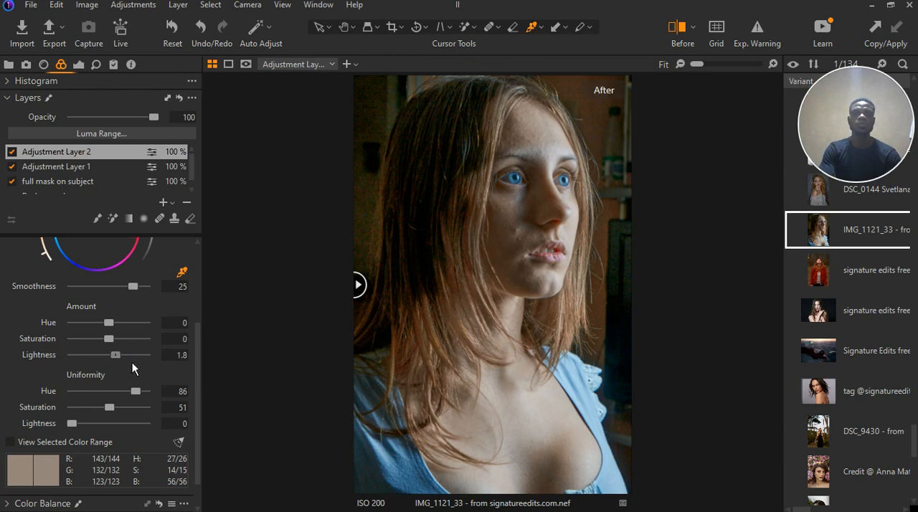
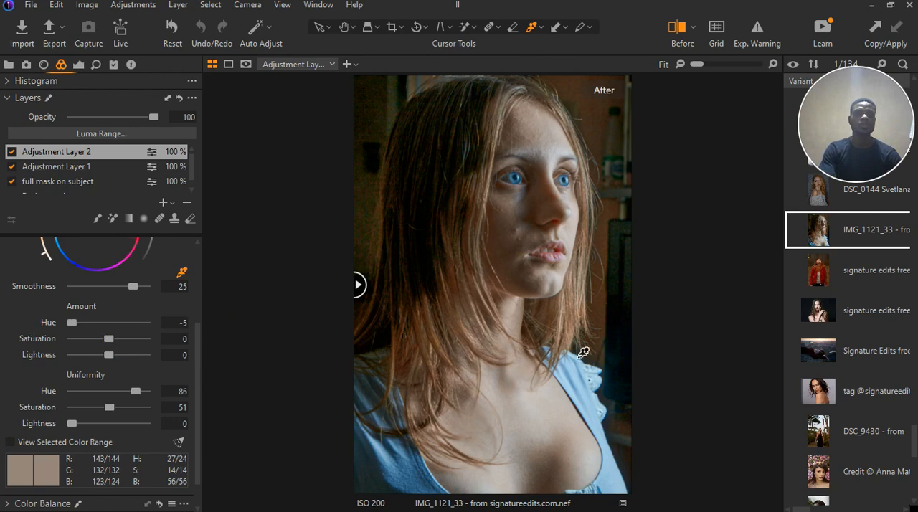
Test the skin tone's hue amount at 5 and set it to -3.5
left_click(532, 265)
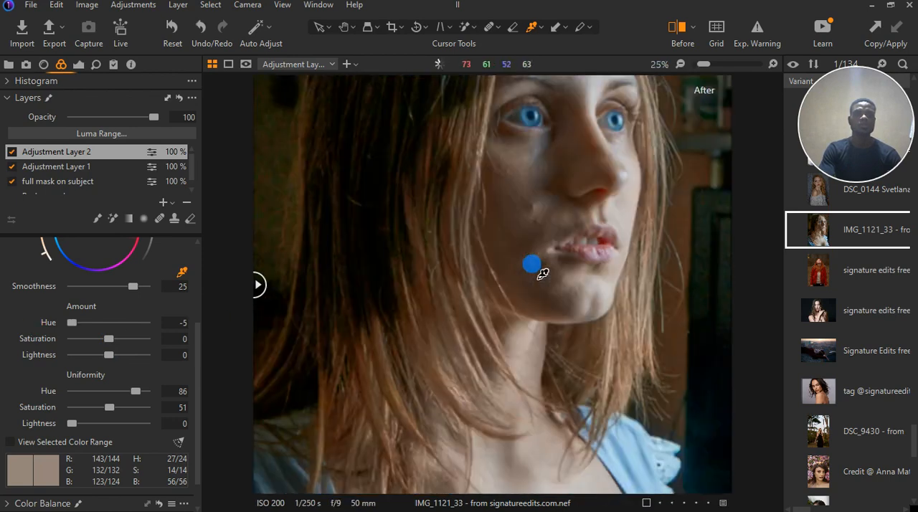
left_click_drag(72, 321, 196, 327)
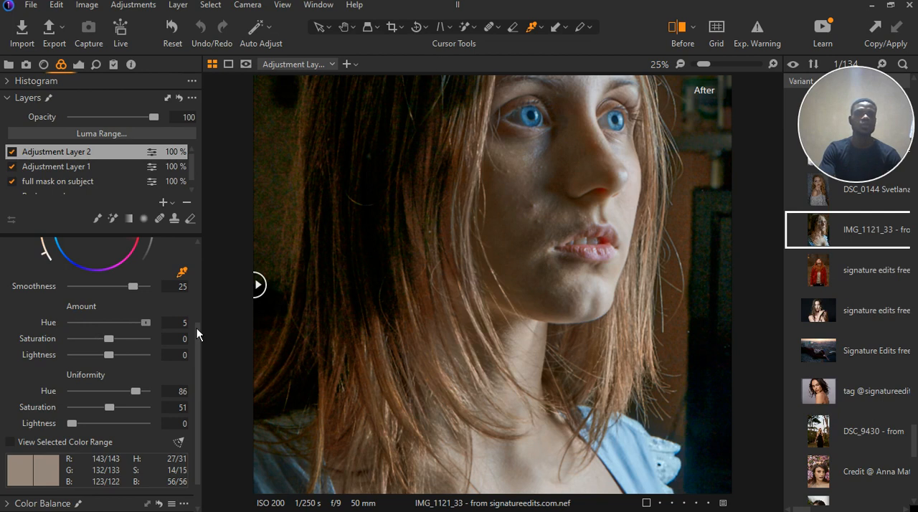
left_click_drag(146, 322, 78, 328)
scroll(422, 303, "down", 3)
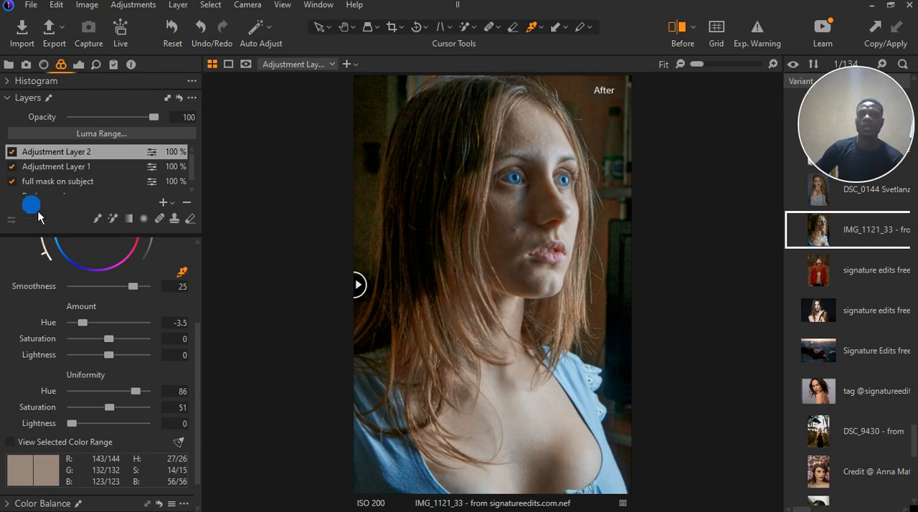
left_click_drag(434, 292, 351, 345)
Add a new filled adjustment layer above Adjustment Layer 2 and open its exposure settings
left_click(171, 201)
left_click(194, 234)
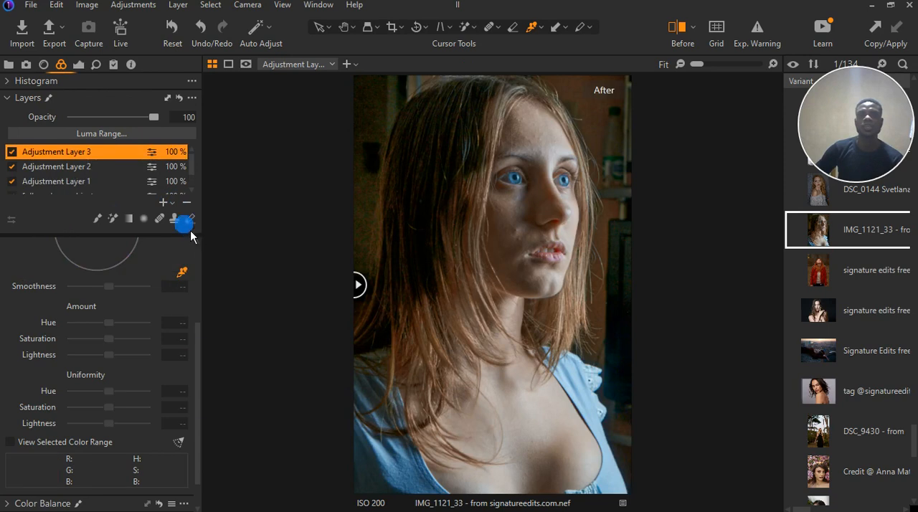
scroll(77, 312, "up", 5)
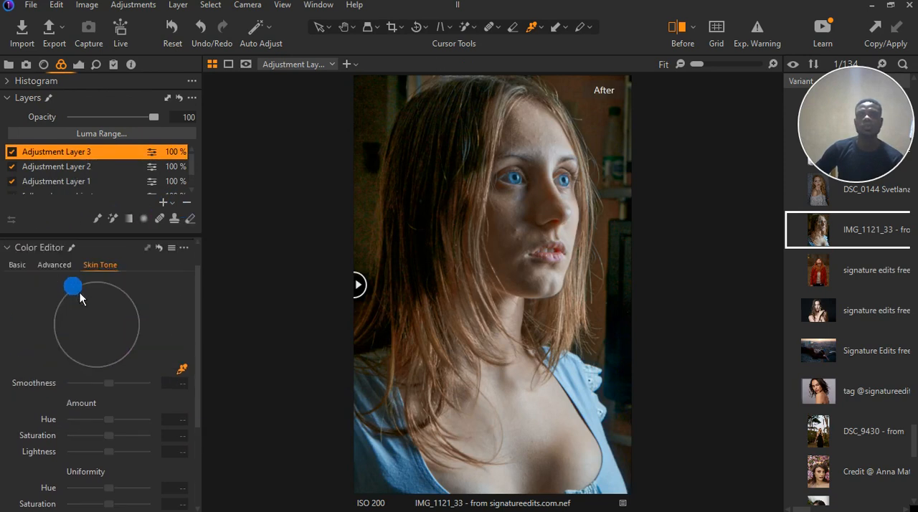
left_click(7, 279)
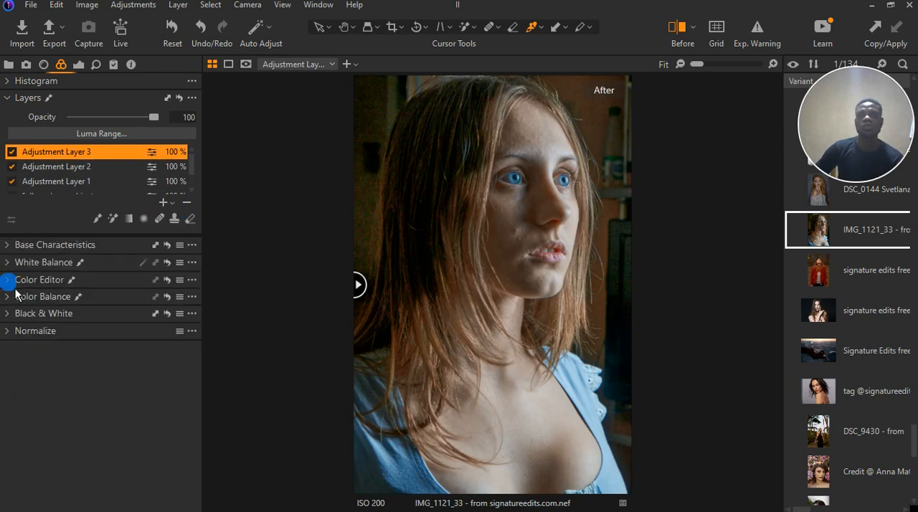
left_click(13, 263)
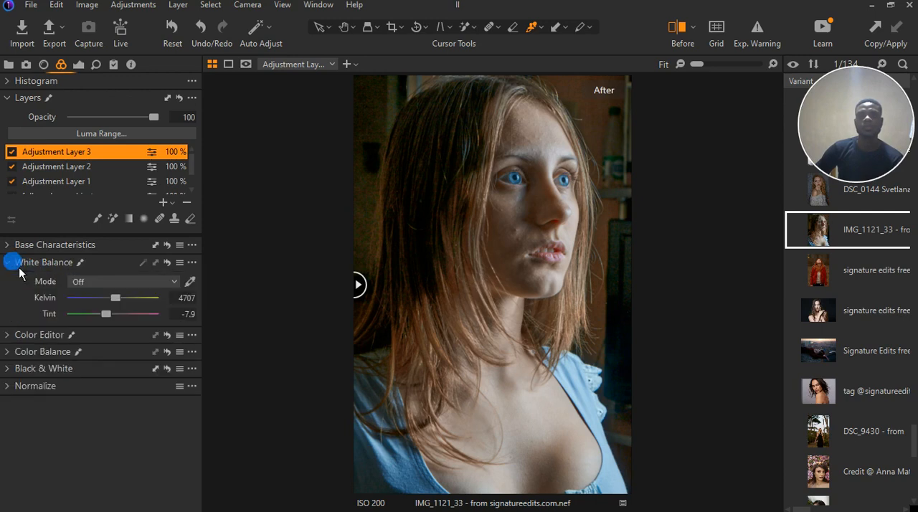
left_click(13, 262)
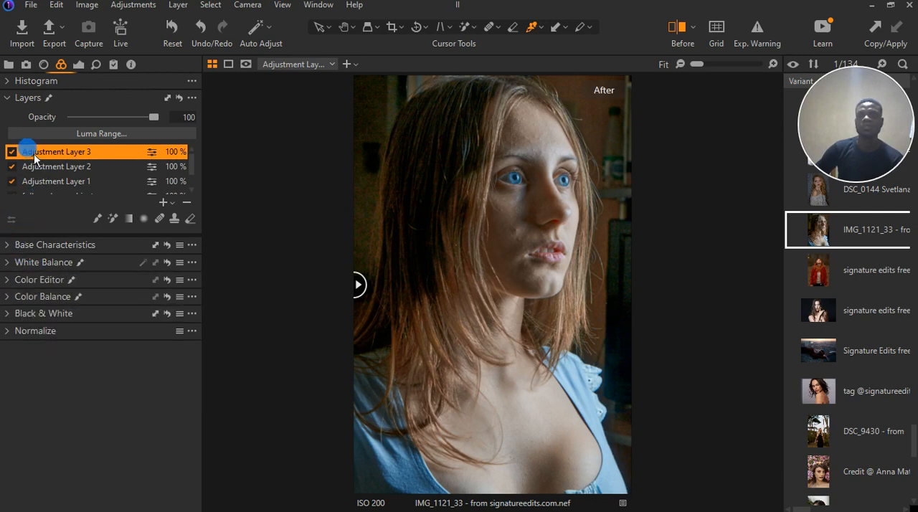
left_click(7, 98)
left_click(81, 66)
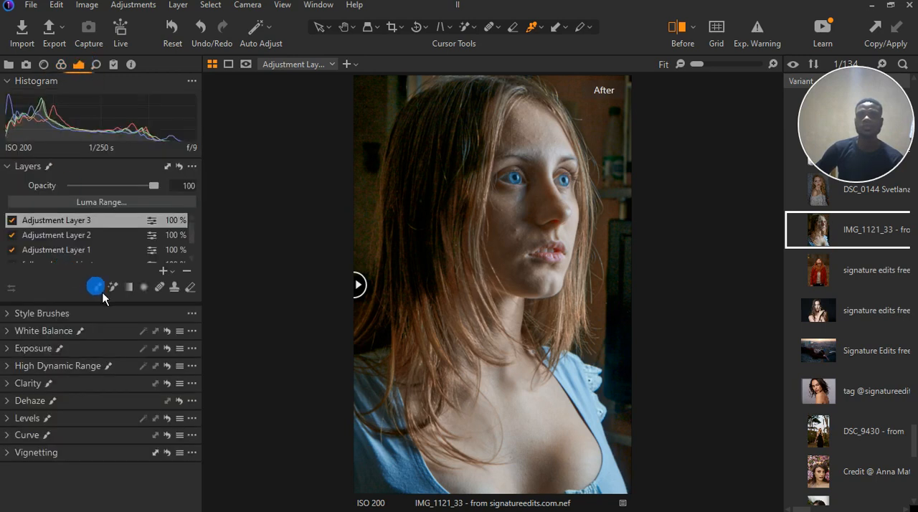
left_click(7, 349)
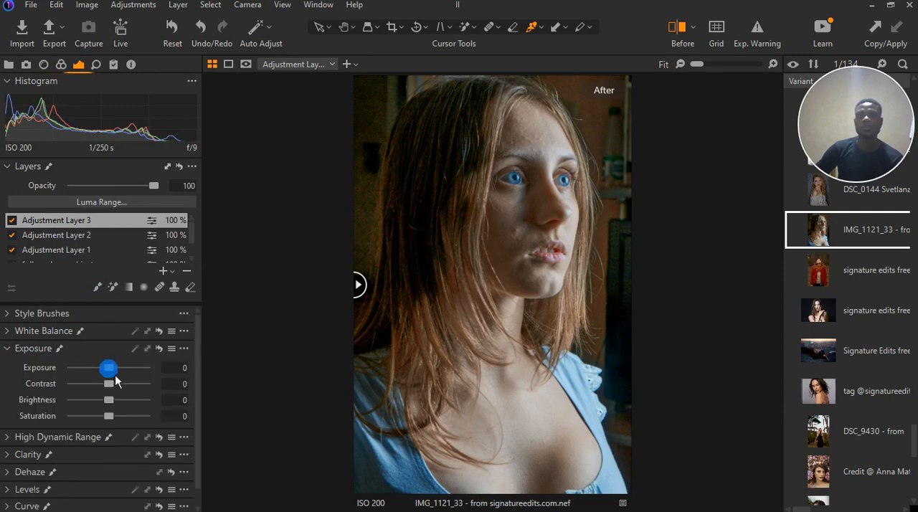
Try darkening the new layer with lower exposure and with brightness at -11, resetting each to 0
left_click_drag(116, 374, 107, 375)
double_click(107, 374)
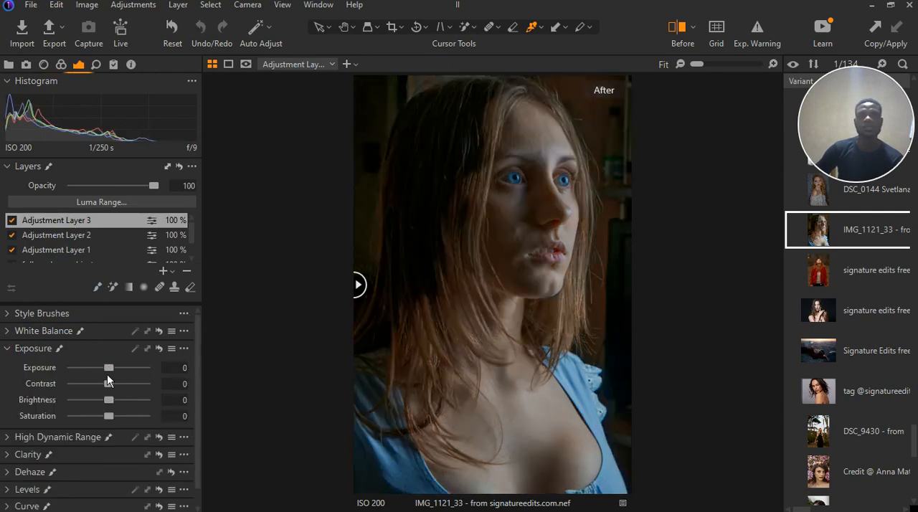
left_click_drag(115, 407, 107, 406)
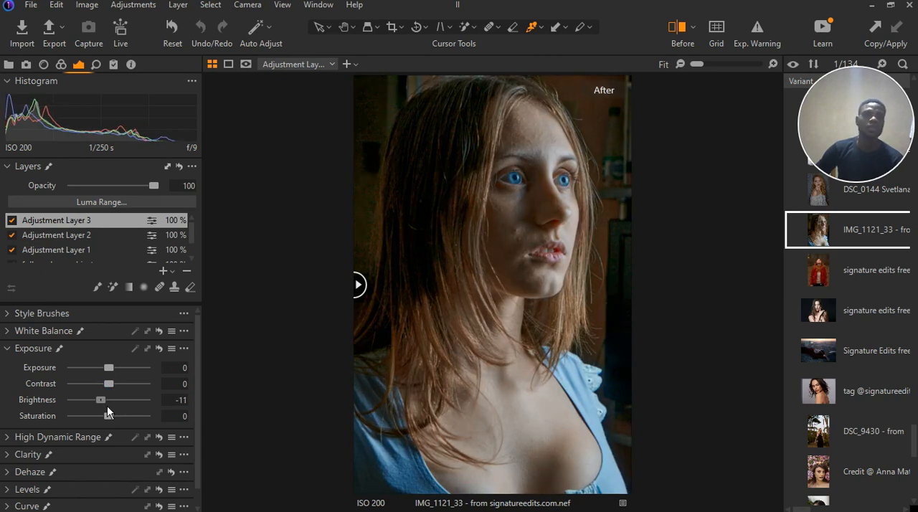
double_click(107, 406)
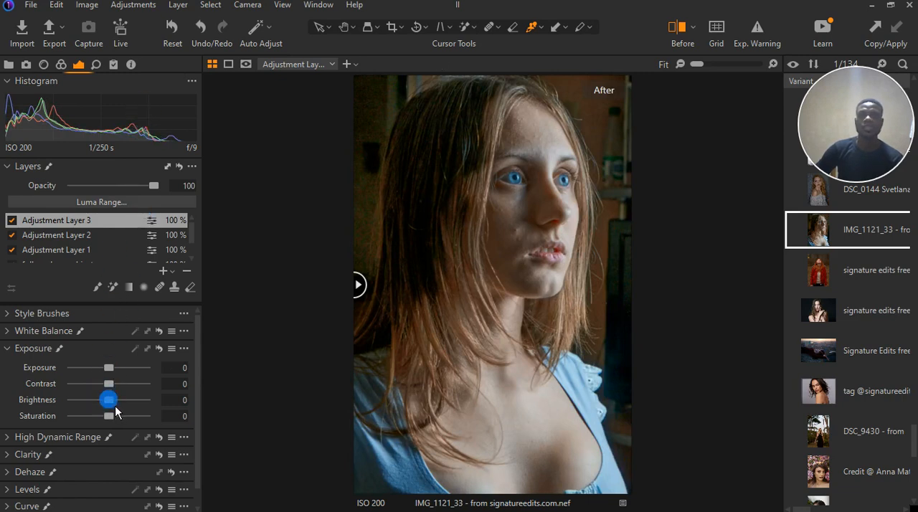
Try brightening the layer with brightness at 22 and exposure at 0.44 and 1.16, resetting both to 0
mouse_move(115, 411)
left_mouse_down()
mouse_move(141, 410)
mouse_move(131, 407)
left_mouse_up()
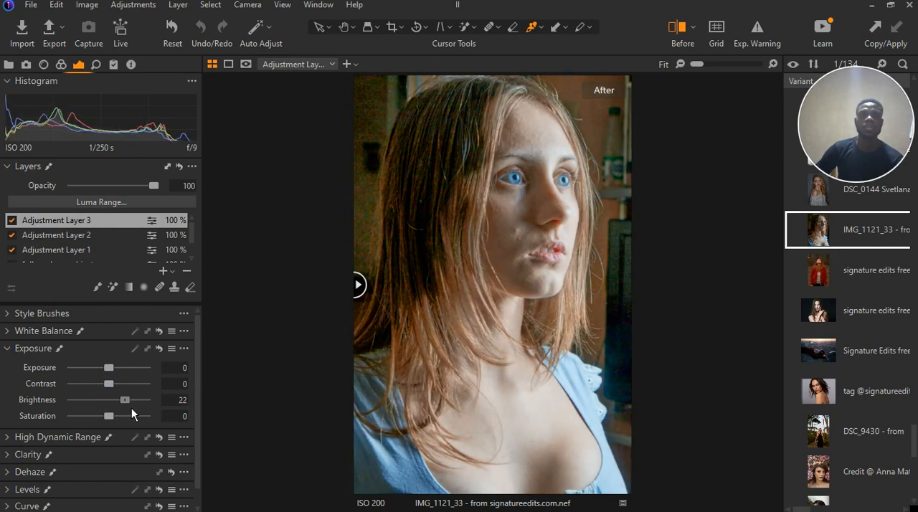
mouse_move(109, 368)
left_mouse_down()
mouse_move(129, 372)
mouse_move(120, 372)
left_mouse_up()
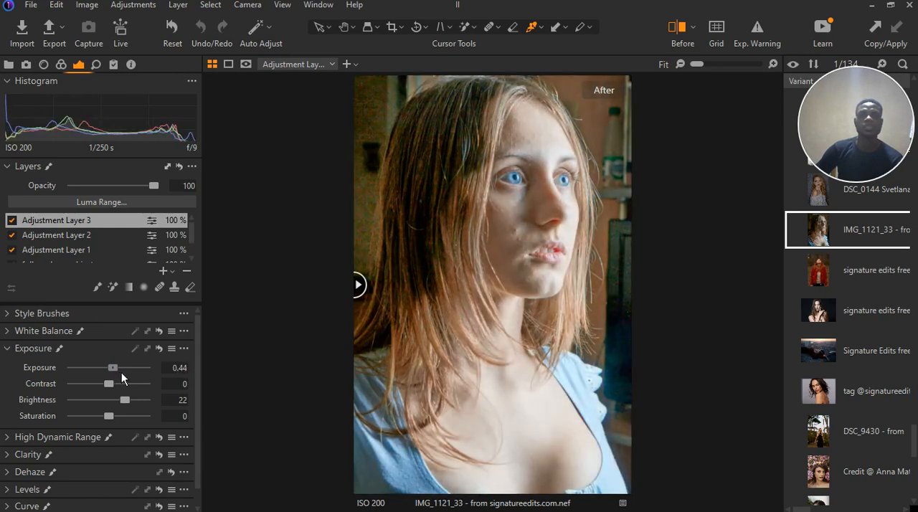
double_click(122, 372)
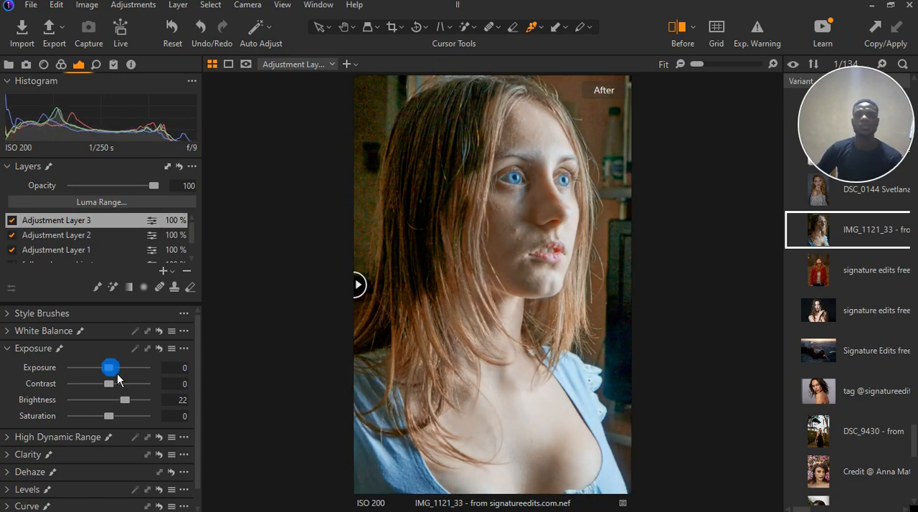
double_click(121, 400)
double_click(114, 381)
left_click_drag(114, 369, 126, 370)
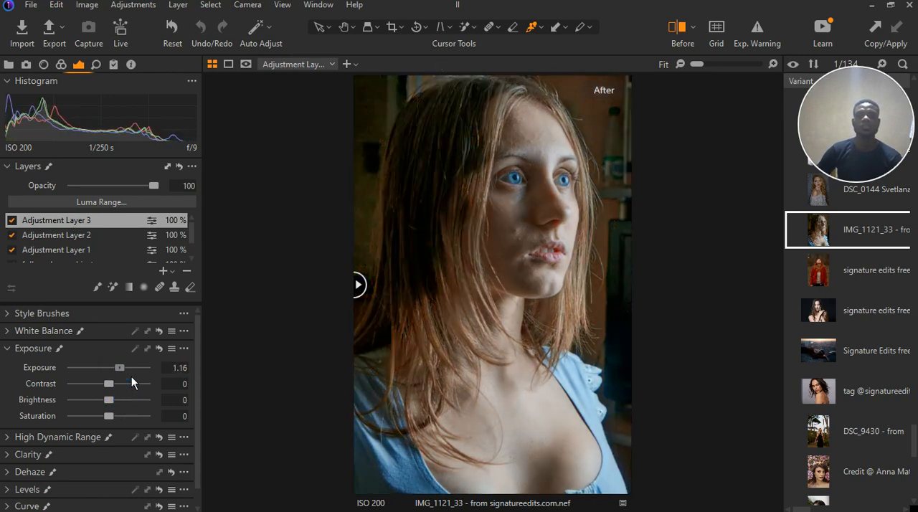
double_click(126, 370)
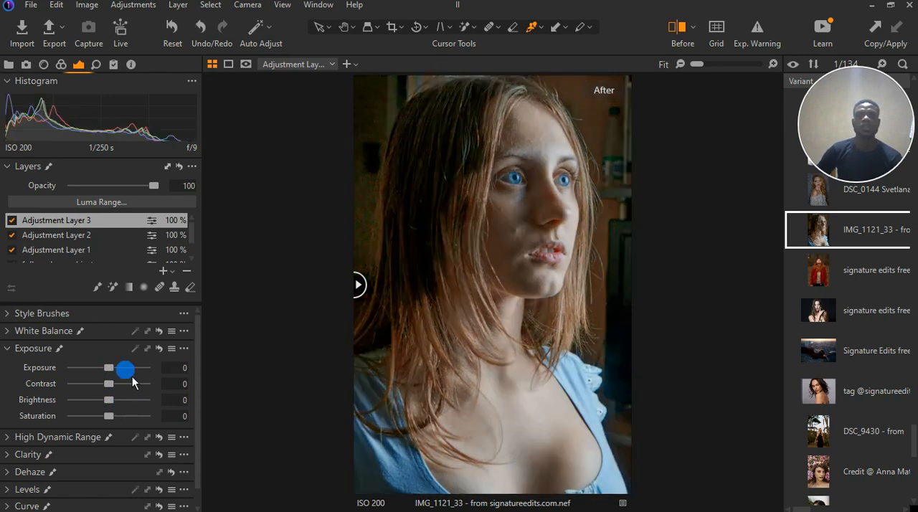
Raise the brightness of Adjustment Layer 3 to 30, checking the effect on the face up close
double_click(108, 399)
left_click_drag(116, 406, 123, 405)
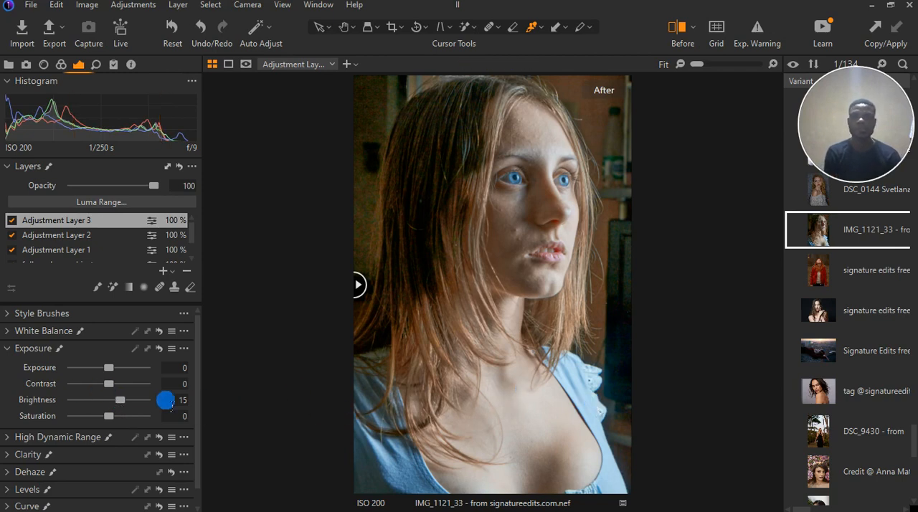
left_click_drag(127, 407, 133, 409)
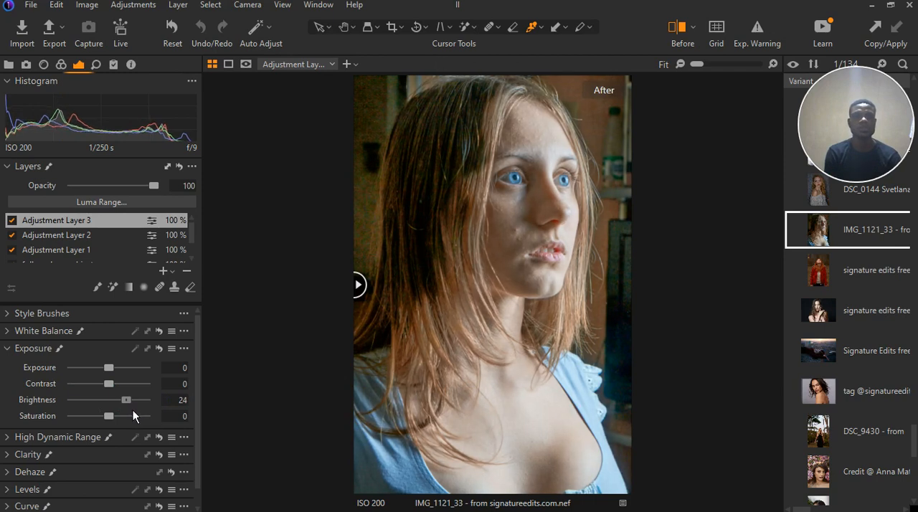
left_click(132, 409)
left_click_drag(135, 410, 136, 409)
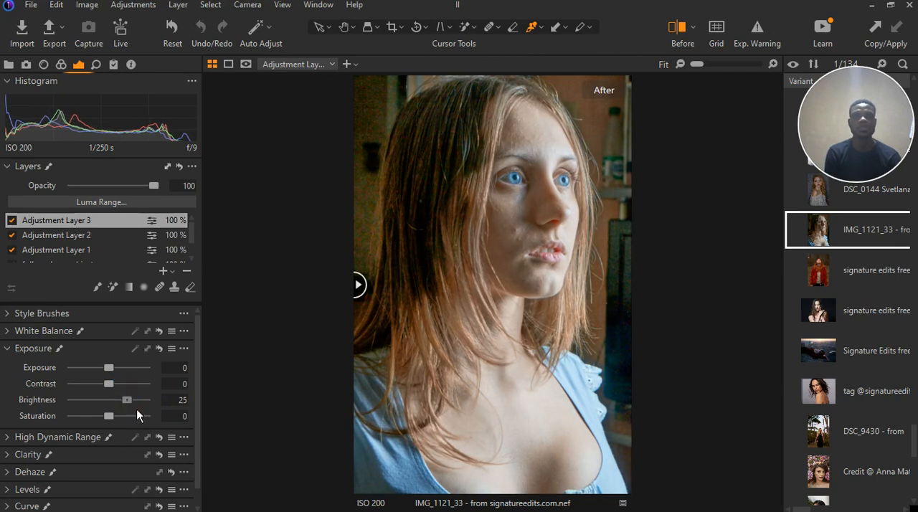
left_click(536, 280)
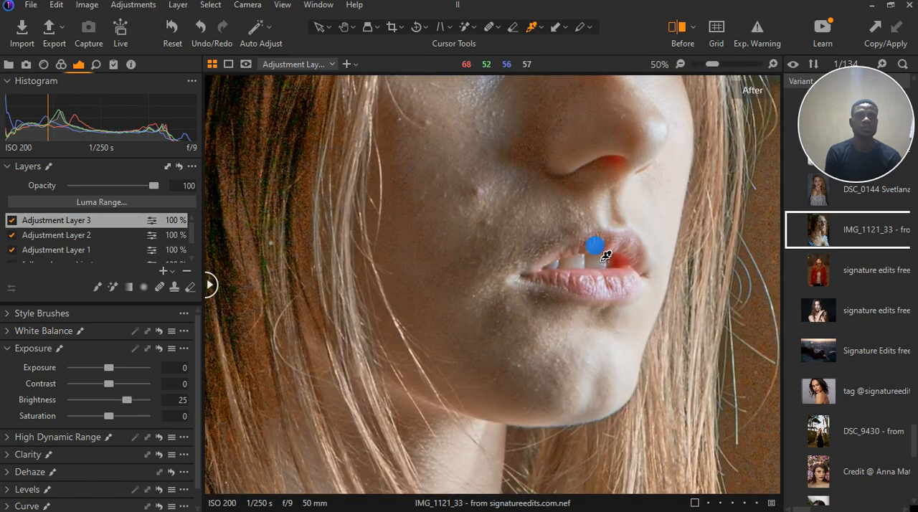
left_click(605, 256)
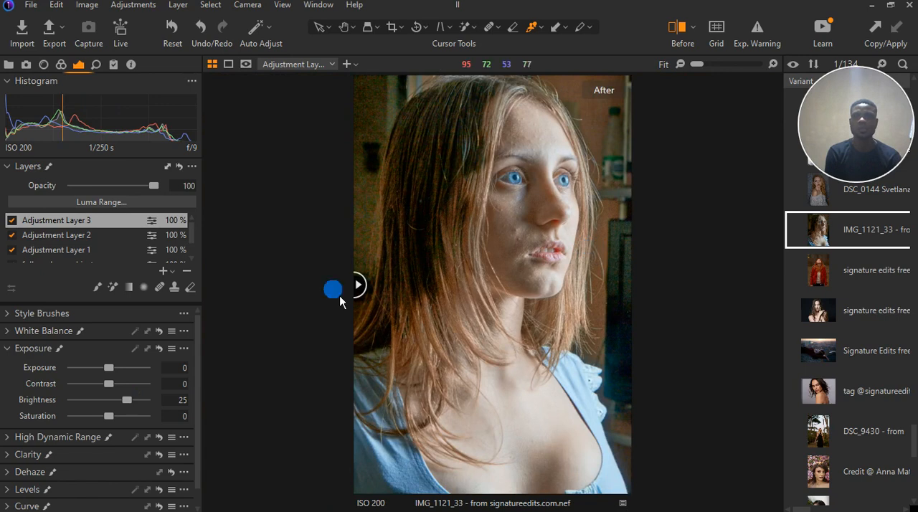
left_click_drag(133, 403, 137, 409)
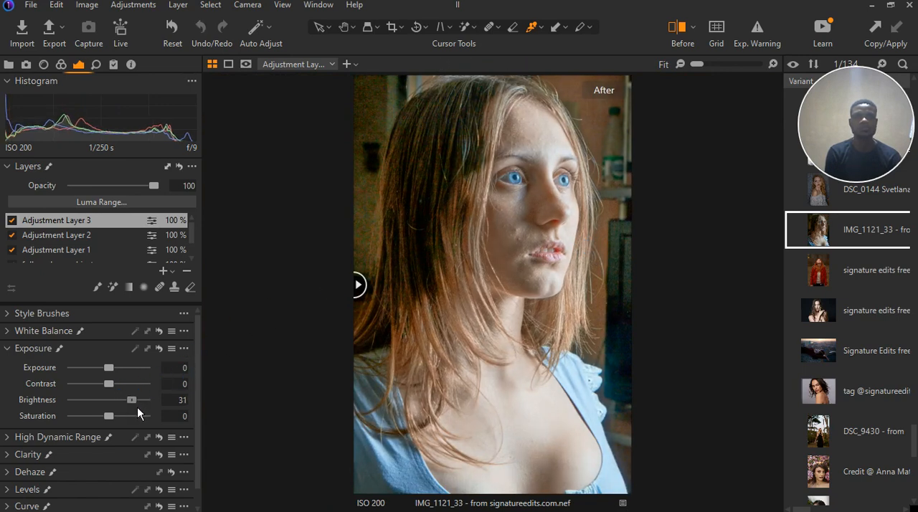
Set the layer's high dynamic range to highlight -55 and white 65
scroll(65, 407, "down", 1)
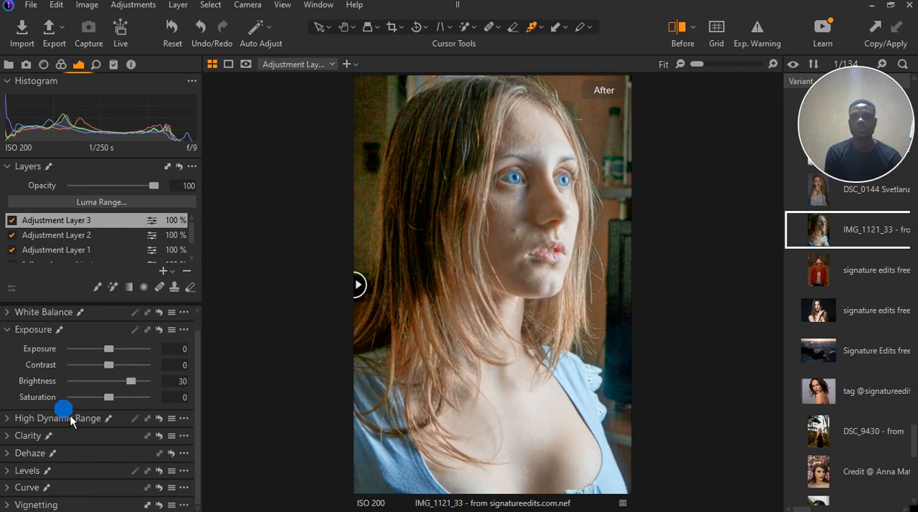
left_click(8, 421)
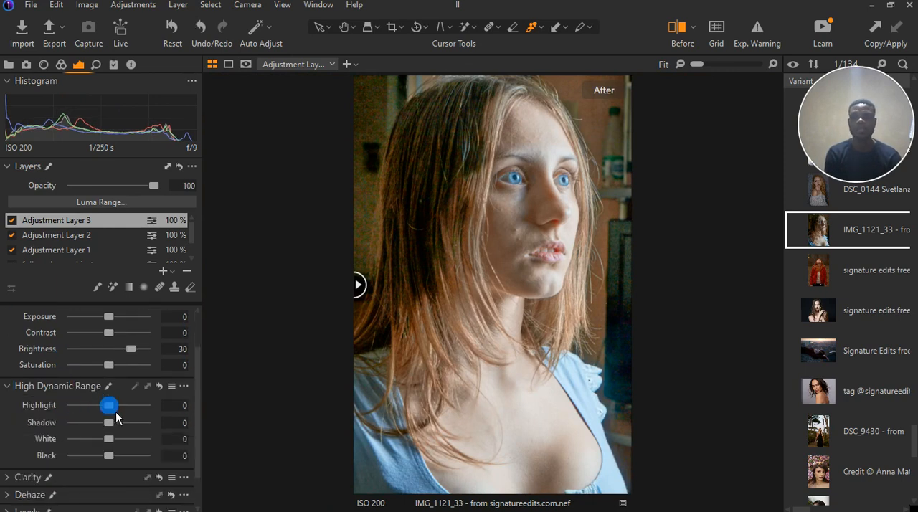
left_click_drag(109, 438, 100, 443)
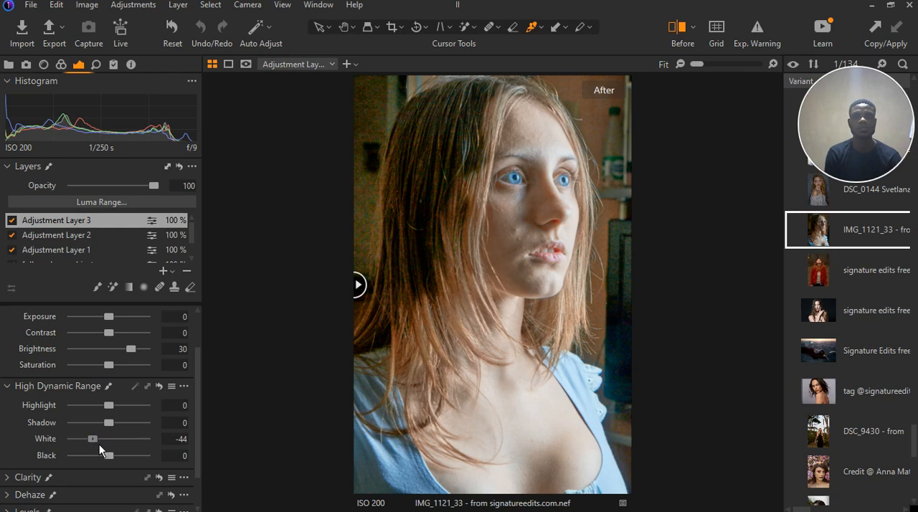
left_click_drag(99, 445, 146, 450)
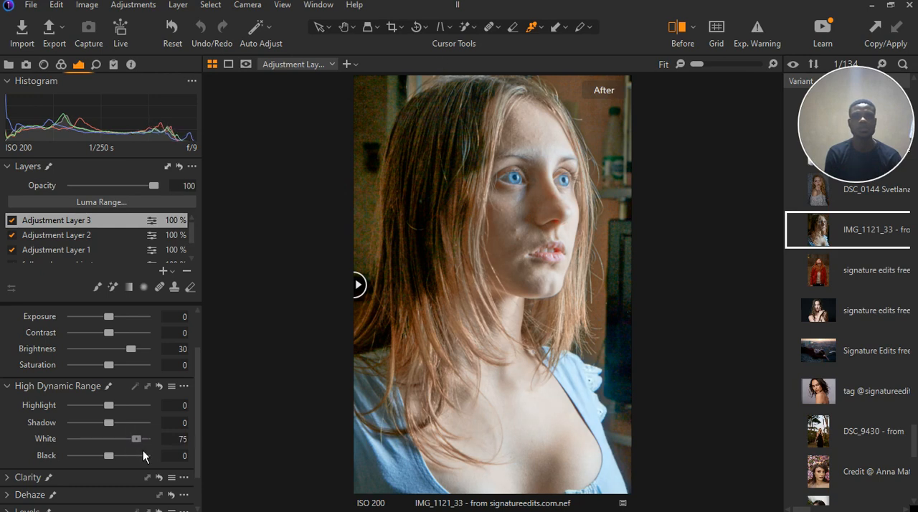
left_click_drag(109, 406, 93, 411)
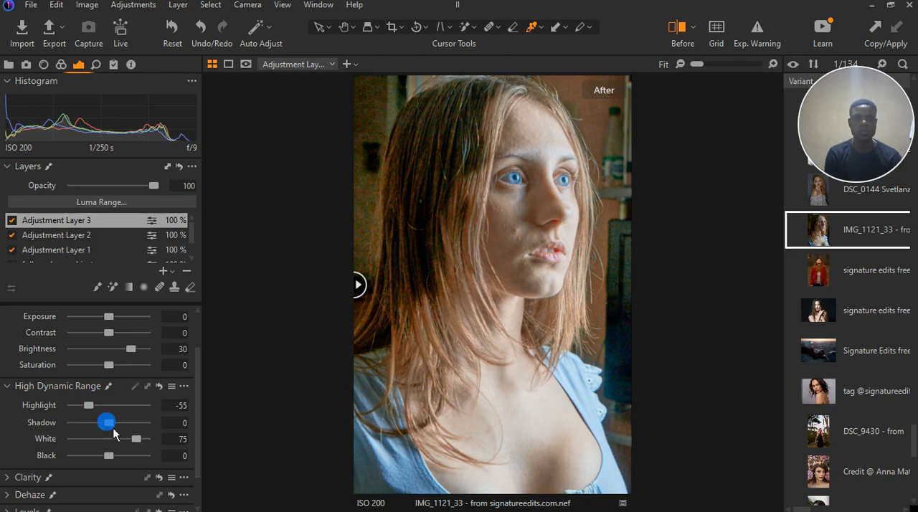
left_click_drag(136, 439, 136, 444)
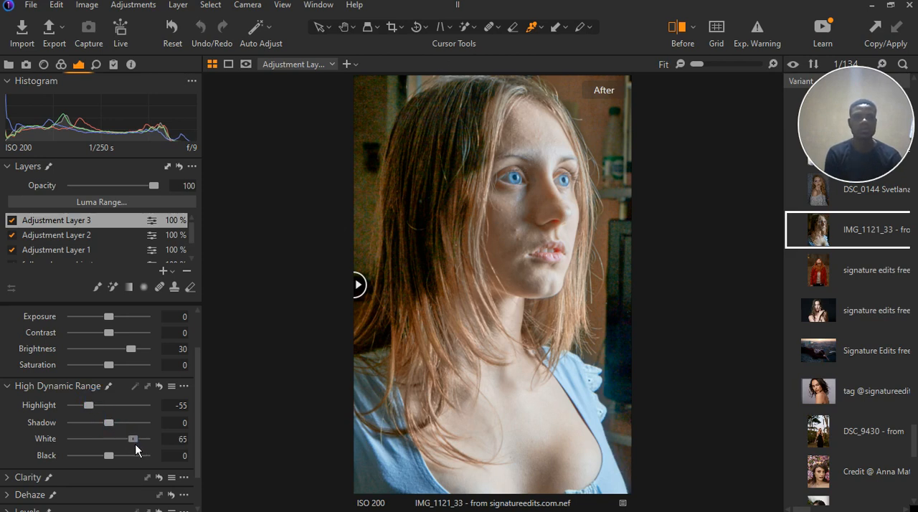
left_click(135, 443)
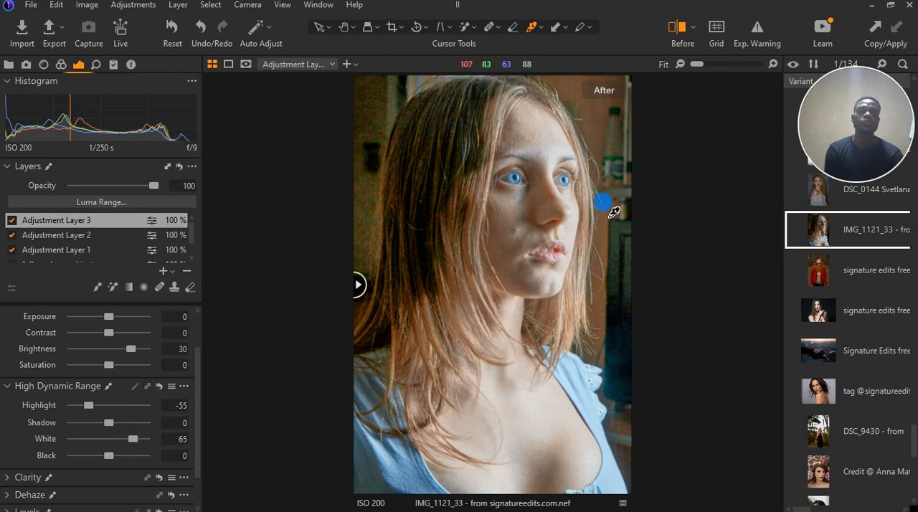
scroll(613, 208, "up", 1)
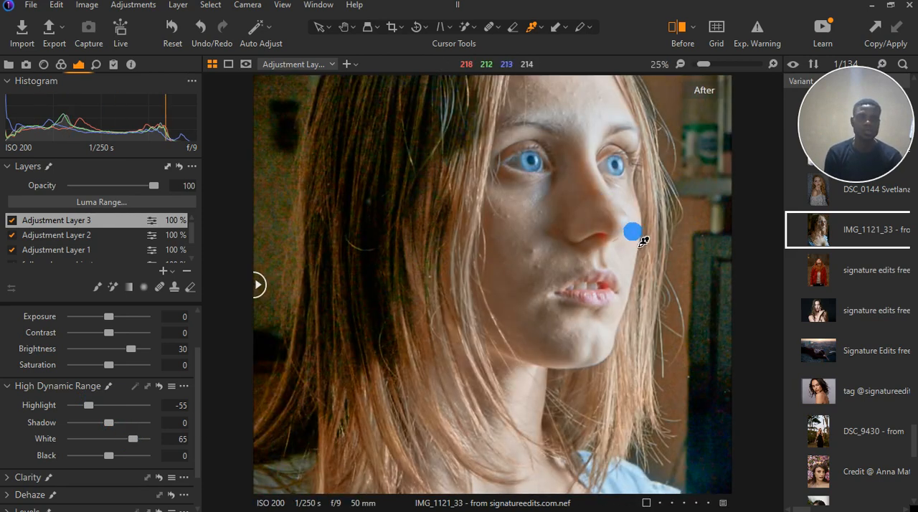
scroll(586, 256, "down", 1)
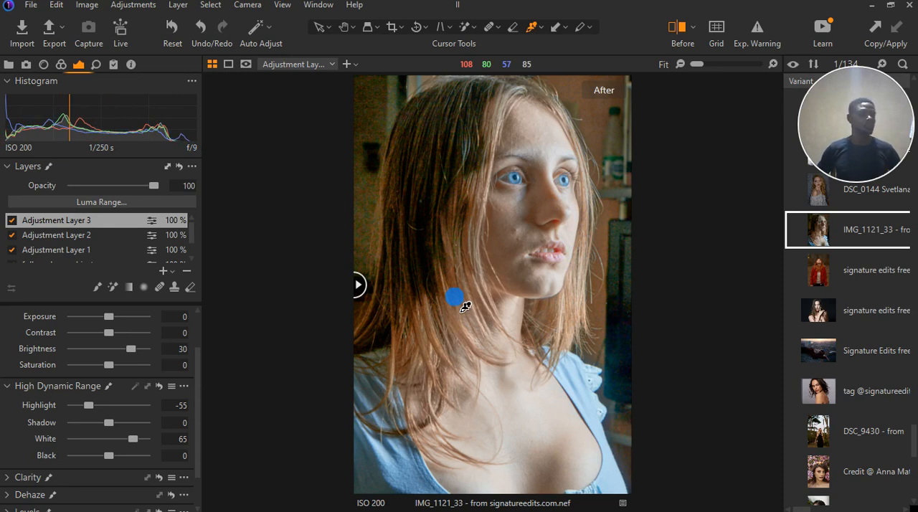
Try raising the layer's structure to 38 and lowering it below zero, resetting it to 0 each time
scroll(81, 400, "down", 2)
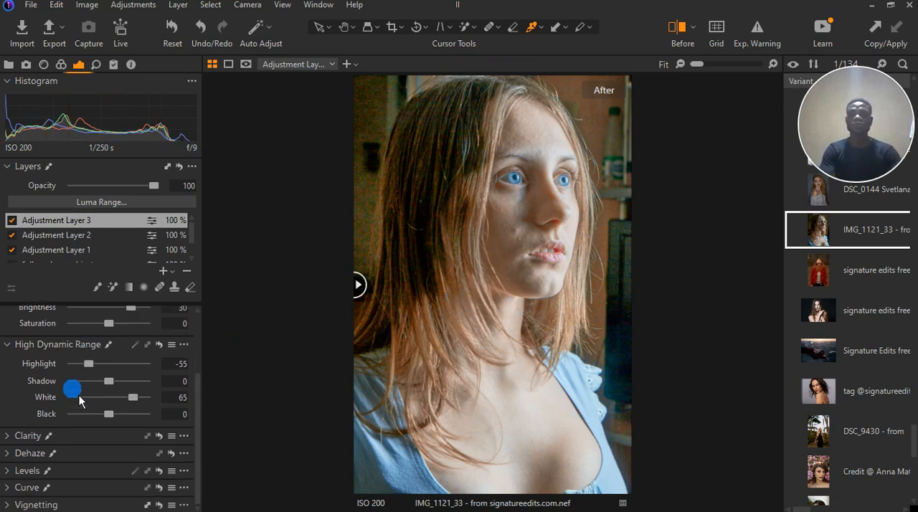
left_click(12, 433)
left_click_drag(108, 455, 132, 468)
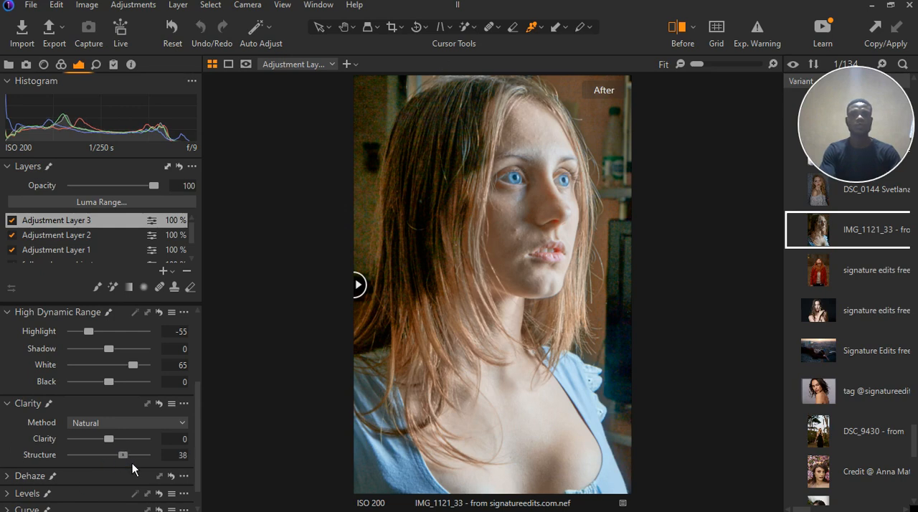
double_click(133, 462)
mouse_move(116, 460)
left_mouse_down()
mouse_move(77, 463)
mouse_move(103, 468)
left_mouse_up()
double_click(99, 458)
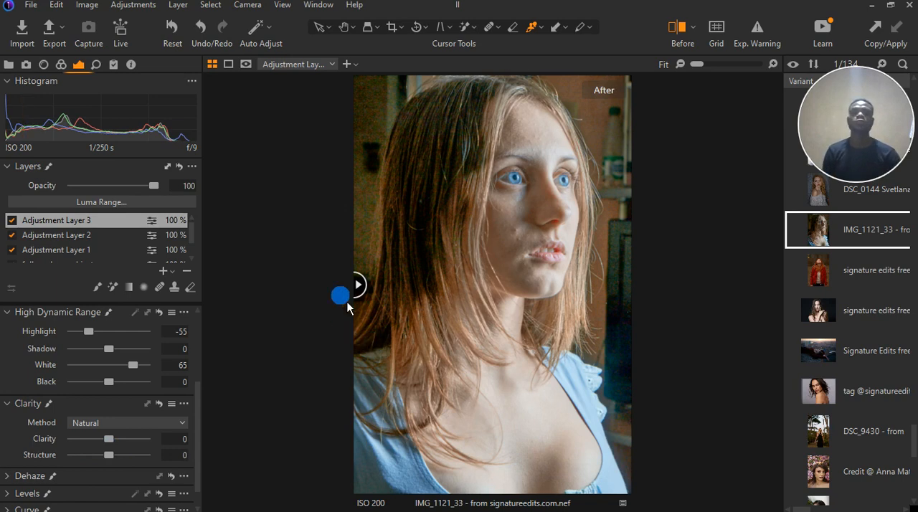
Compare the original portrait with the edited version by sweeping the before/after split across the whole image
left_click_drag(357, 286, 725, 291)
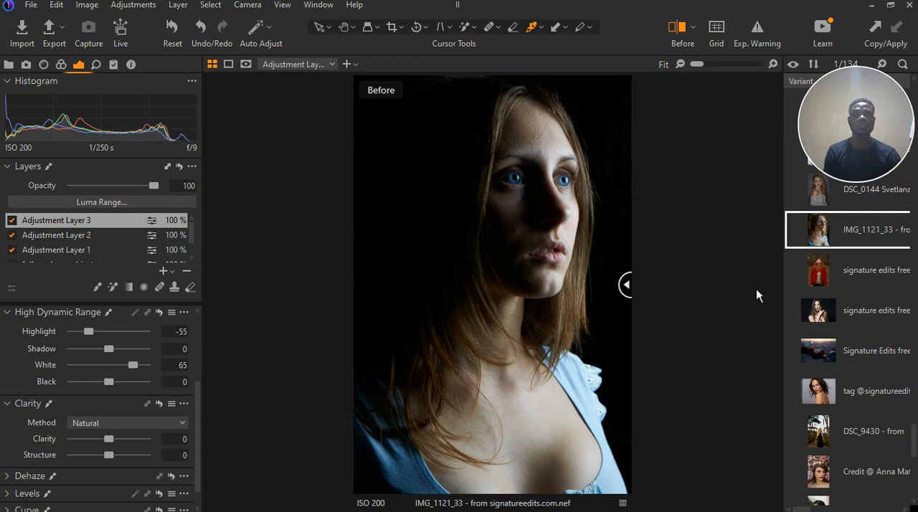
left_click_drag(625, 285, 355, 312)
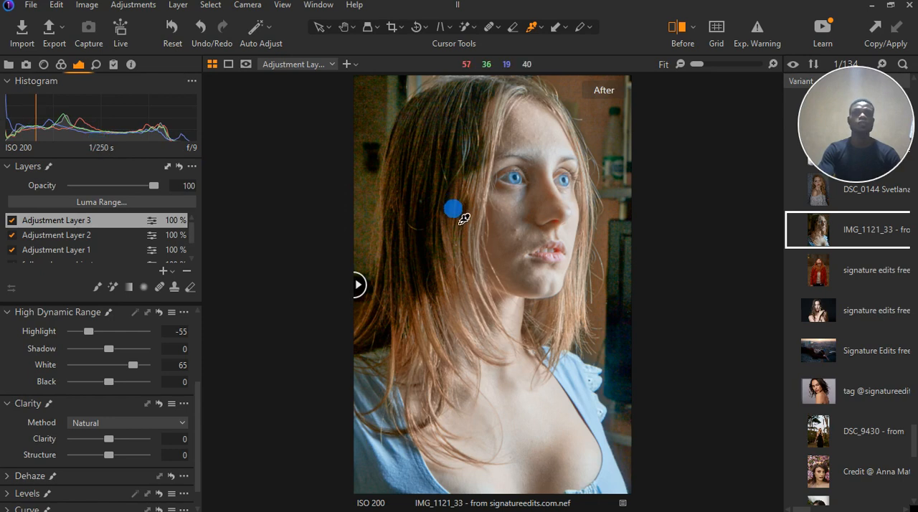
left_click_drag(358, 285, 423, 284)
left_click_drag(501, 290, 647, 307)
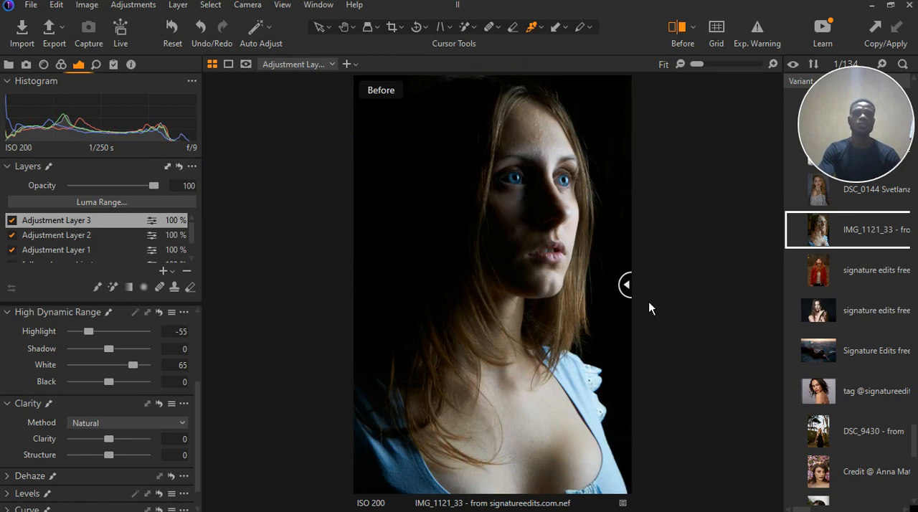
left_click_drag(648, 307, 338, 327)
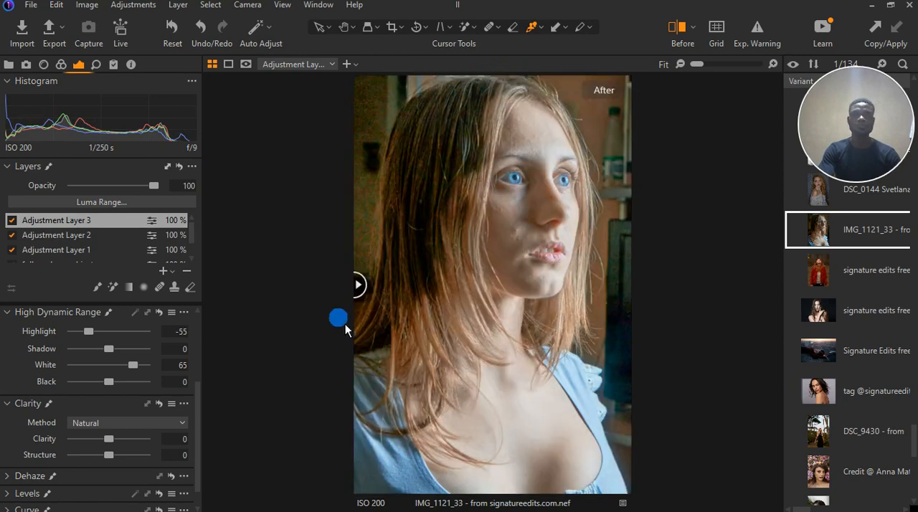